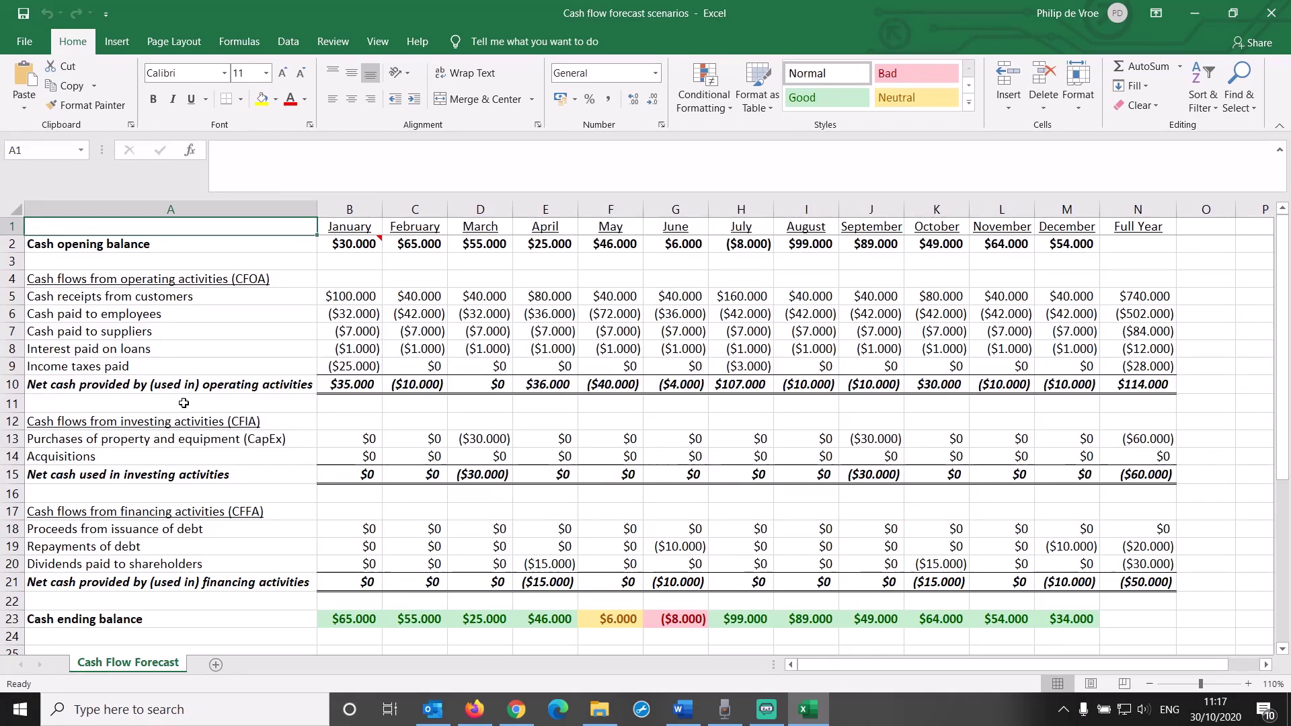
# Step: Scroll down and review the revenue assumption rows 27 to 32
pyautogui.scroll(-3, 184, 403)
pyautogui.scroll(-3, 184, 402)
pyautogui.scroll(-1, 183, 403)
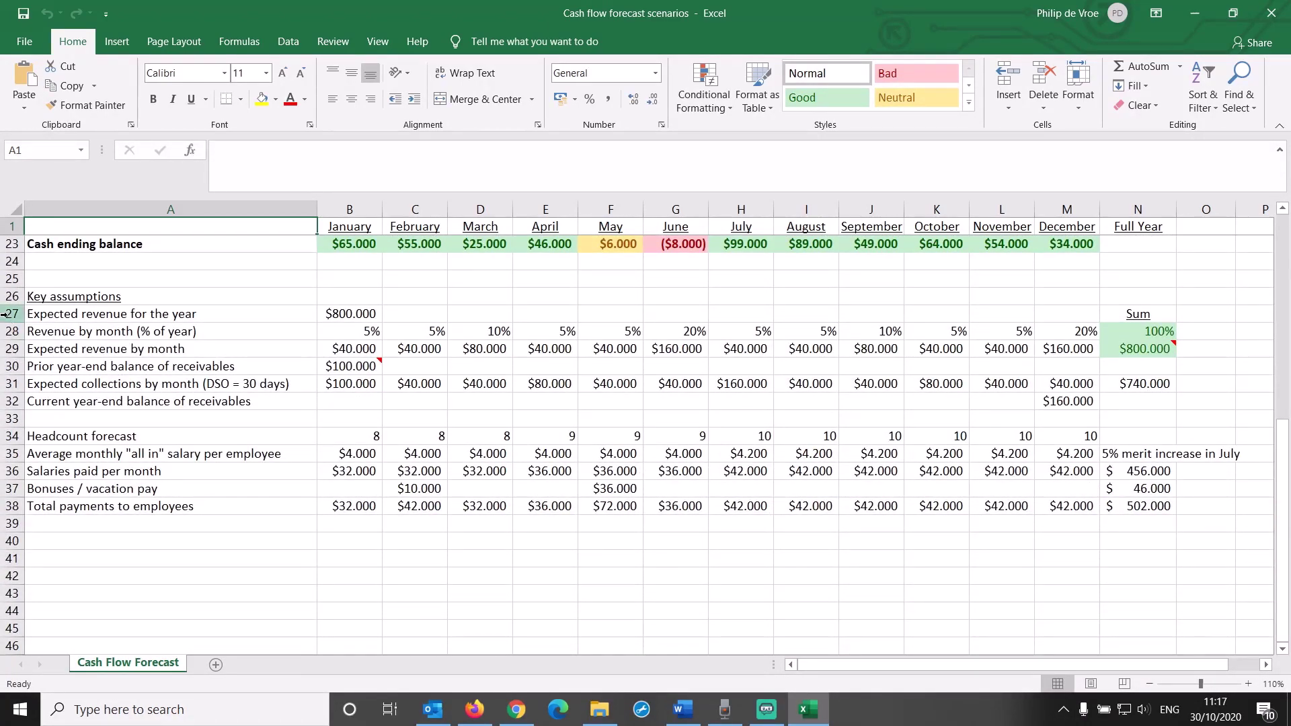
pyautogui.moveTo(8, 314); pyautogui.dragTo(9, 506)
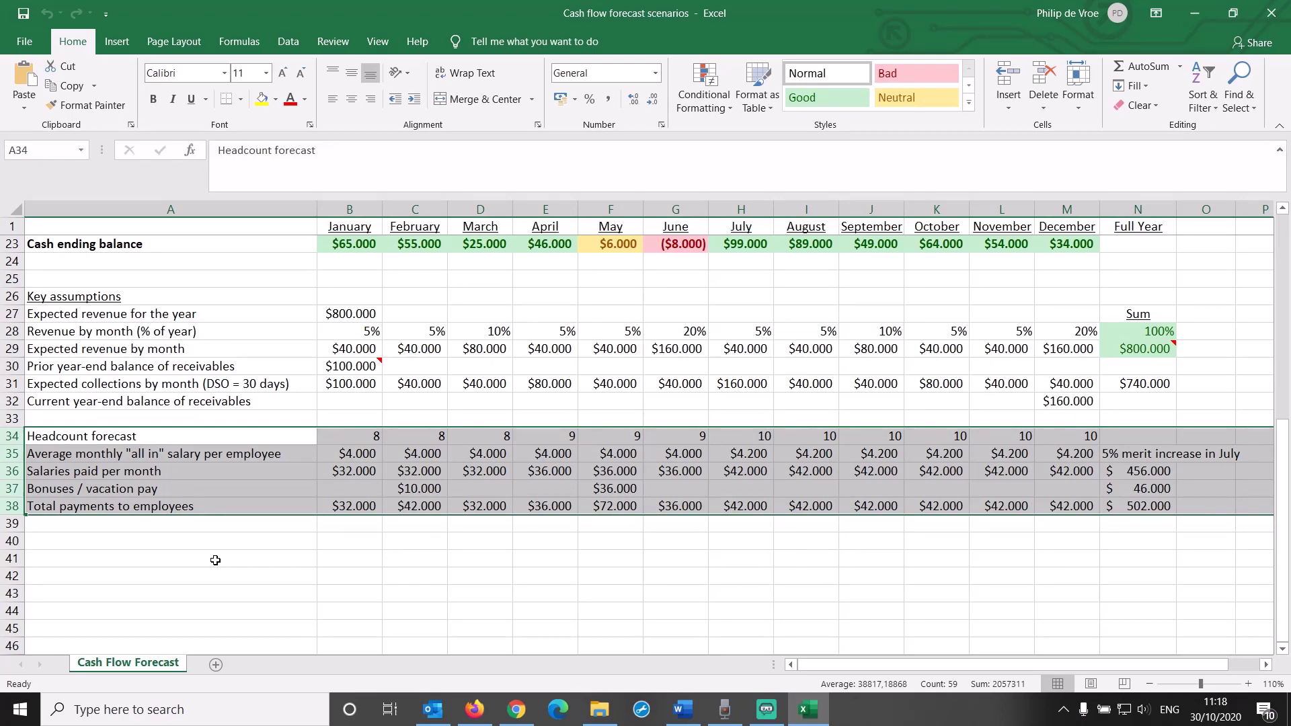
# Step: Review the month headers through Full Year and the cash flow rows down to ending balance
pyautogui.hotkey('ctrl', 'Home')
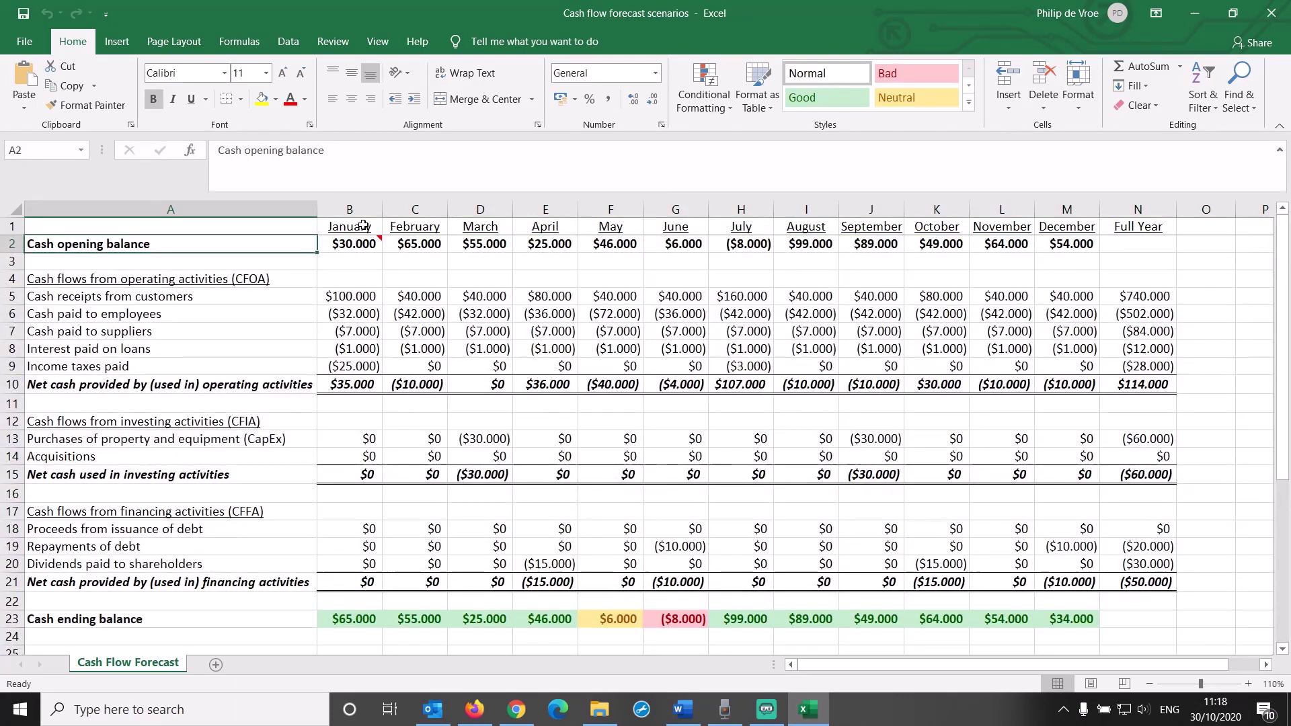
pyautogui.click(199, 222)
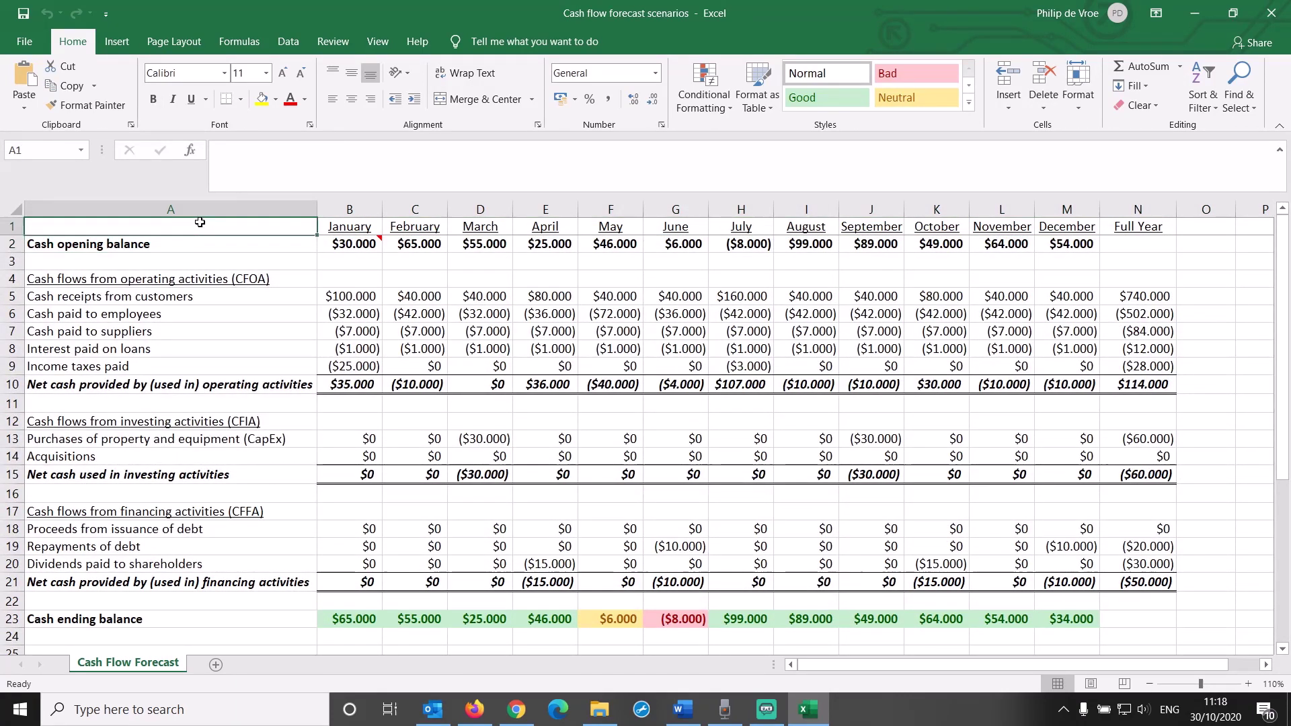
pyautogui.click(340, 229)
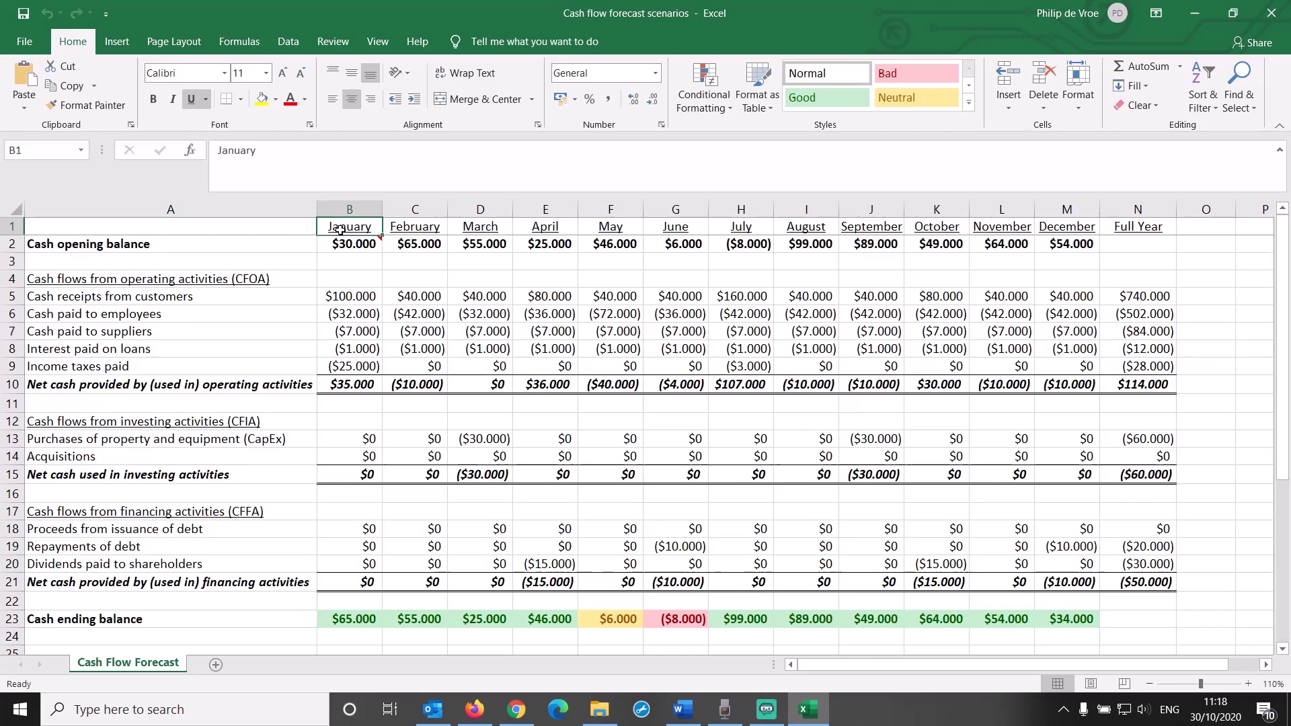
pyautogui.hotkey('ctrl', 'shift', 'Right')
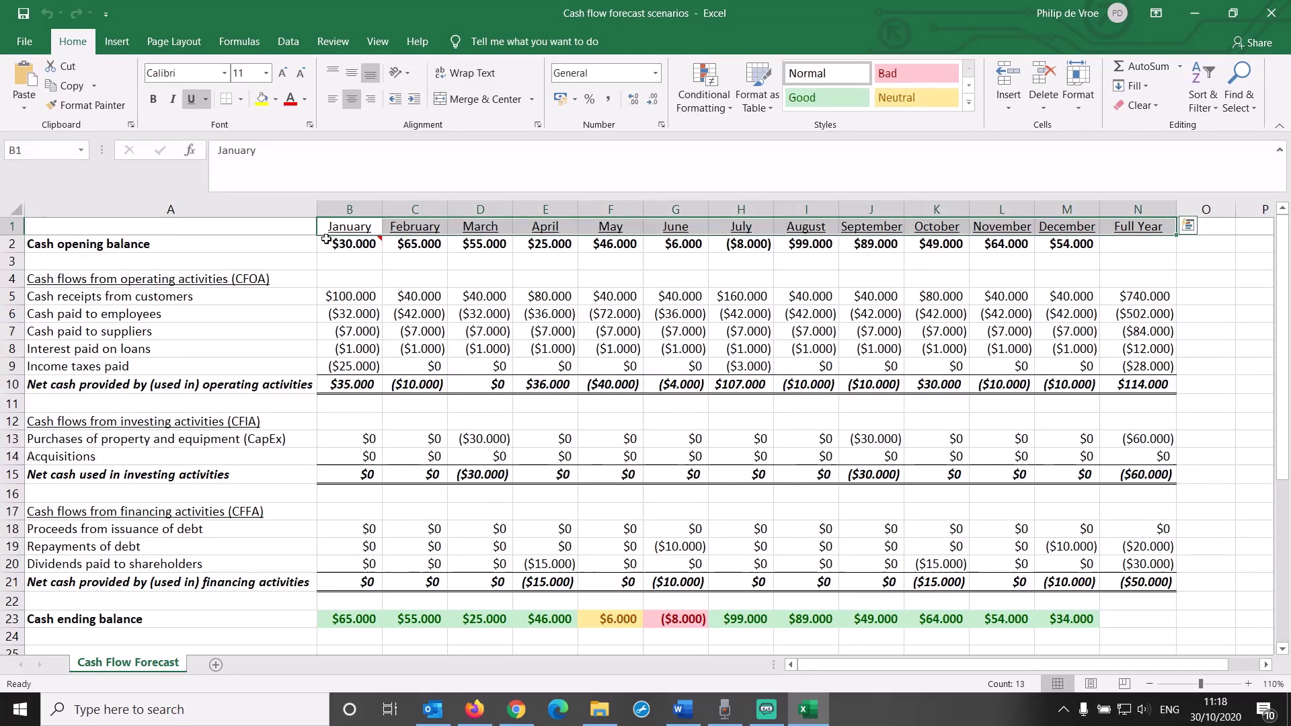
pyautogui.click(12, 244)
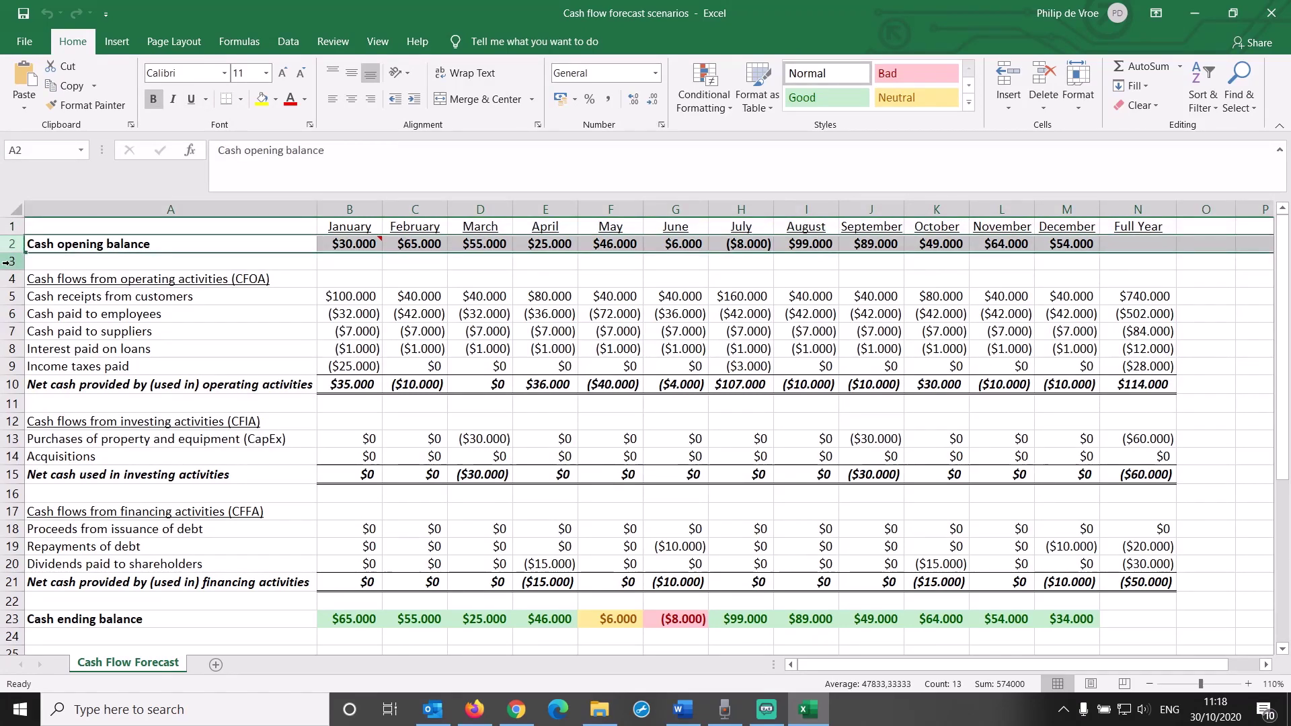
pyautogui.moveTo(9, 278); pyautogui.dragTo(4, 583)
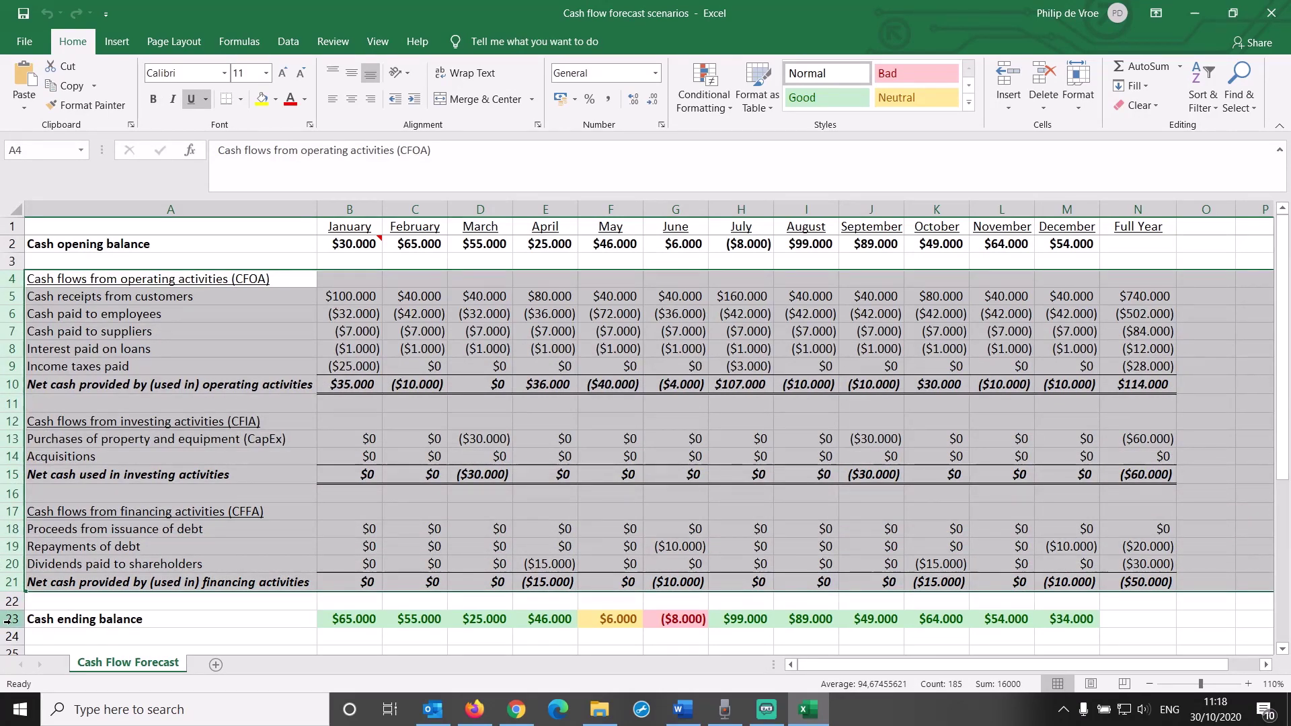
pyautogui.click(8, 619)
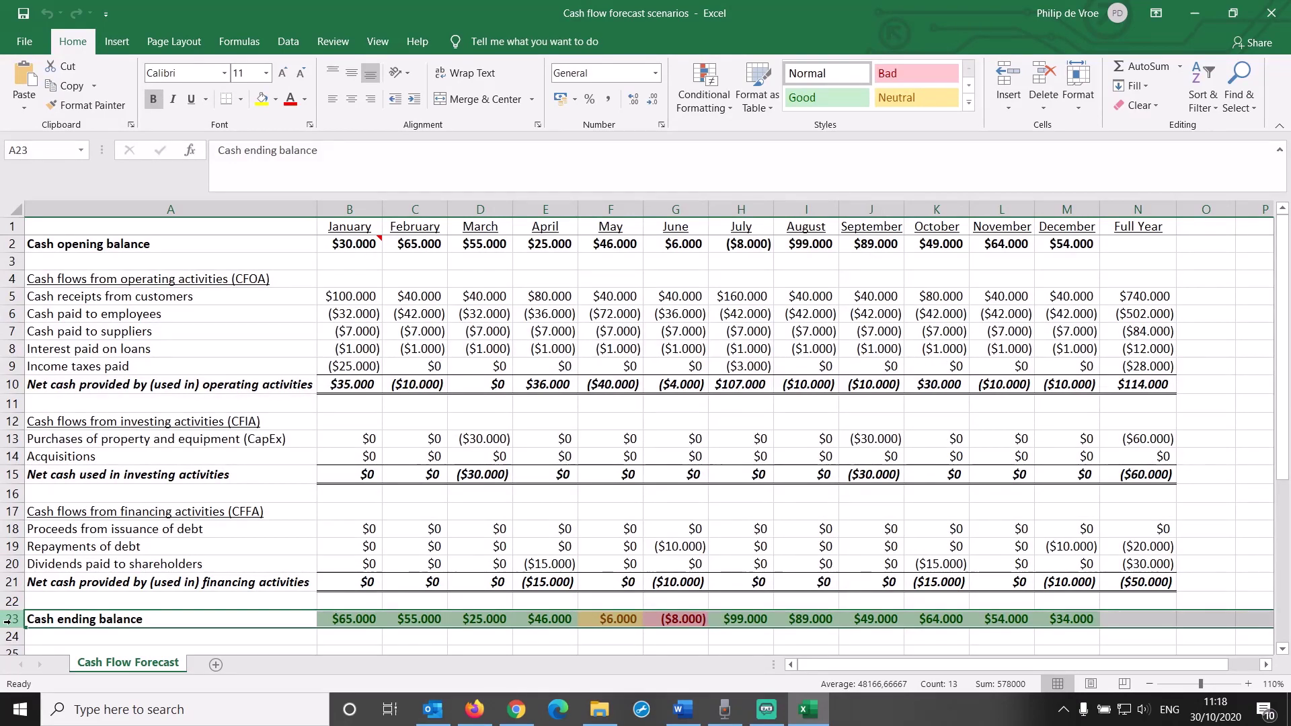
pyautogui.click(662, 639)
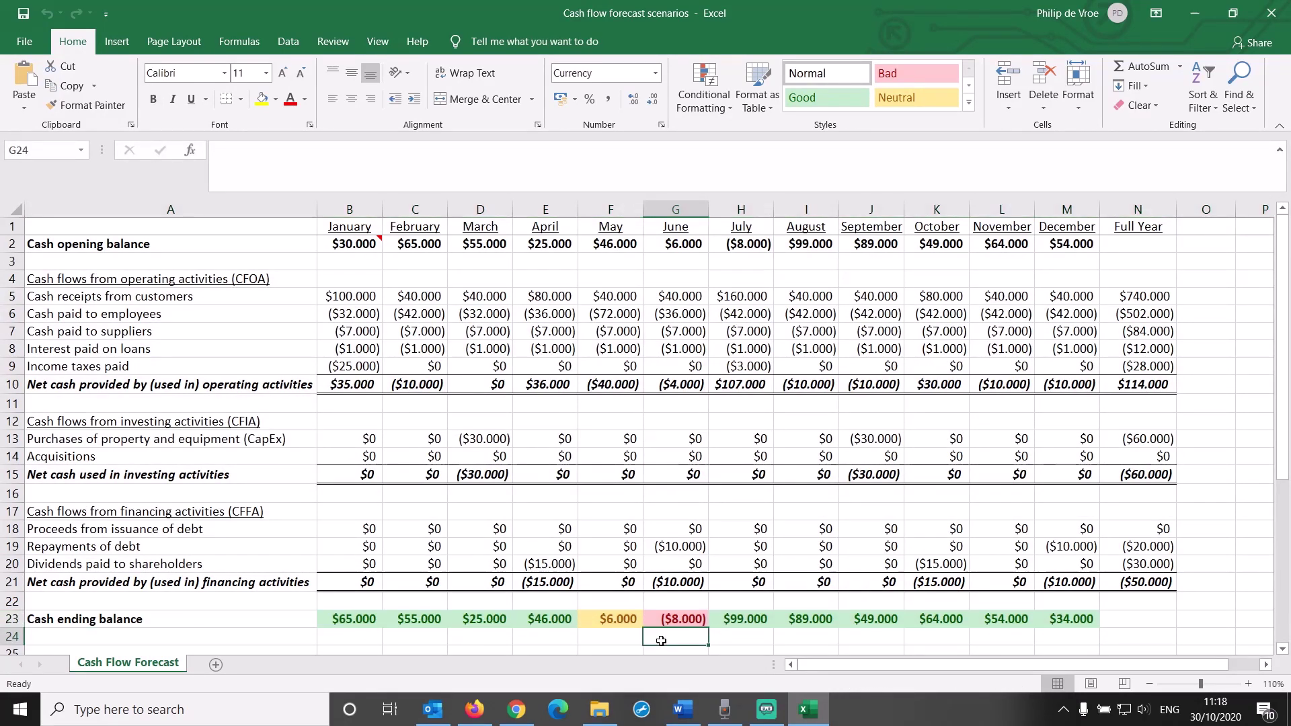
# Step: Inspect G23's formula =G2+G10+G15+G21 and trace its precedents, then remove the arrows
pyautogui.doubleClick(672, 618)
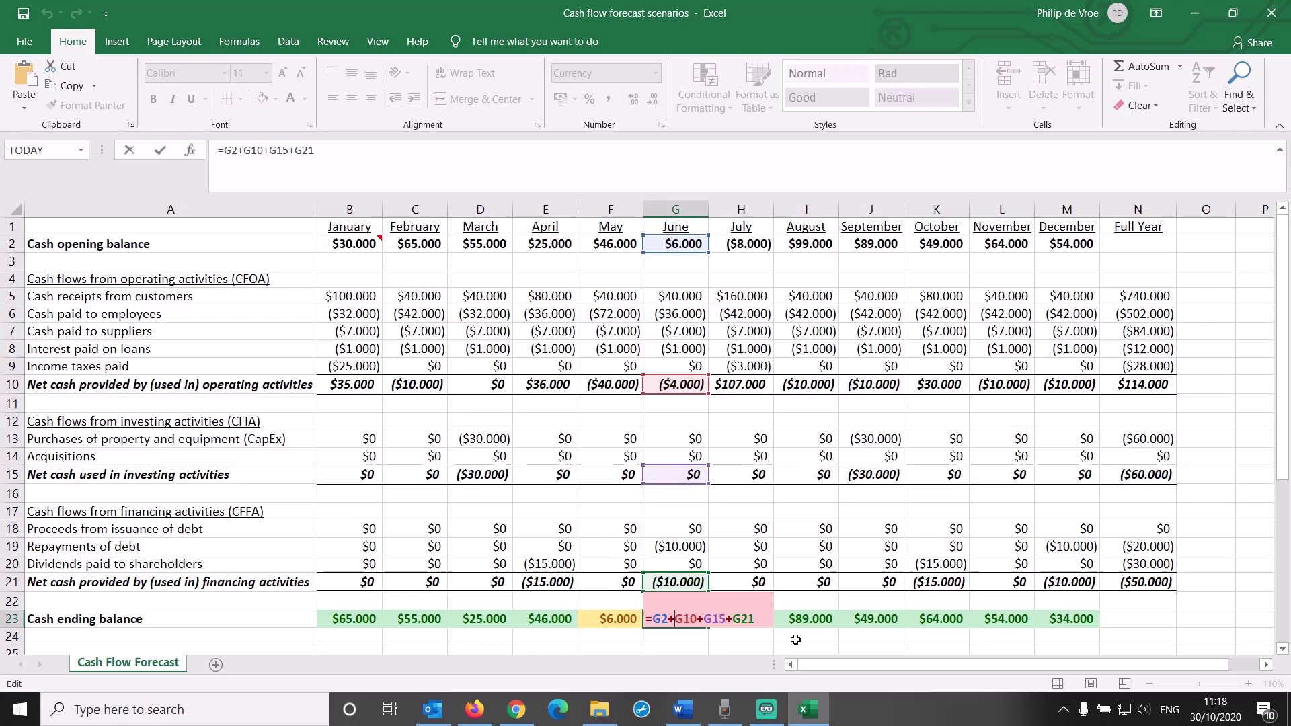
pyautogui.press('Escape')
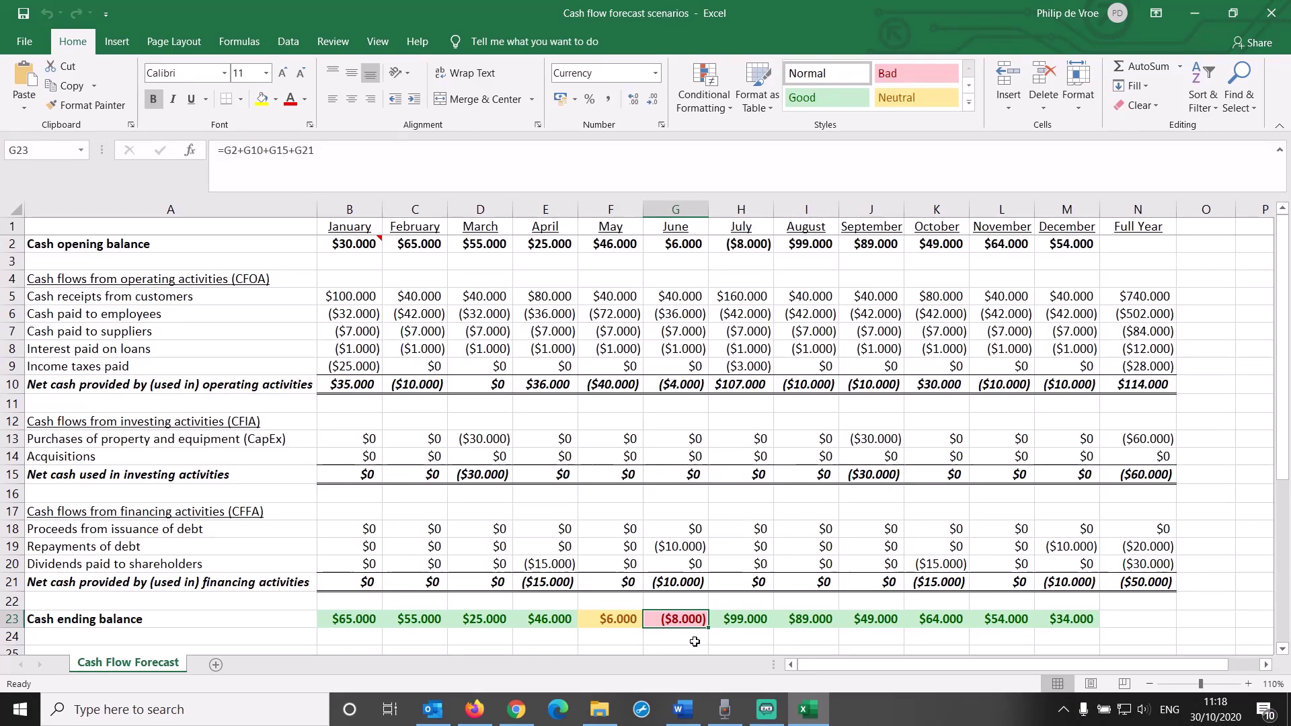
pyautogui.doubleClick(678, 617)
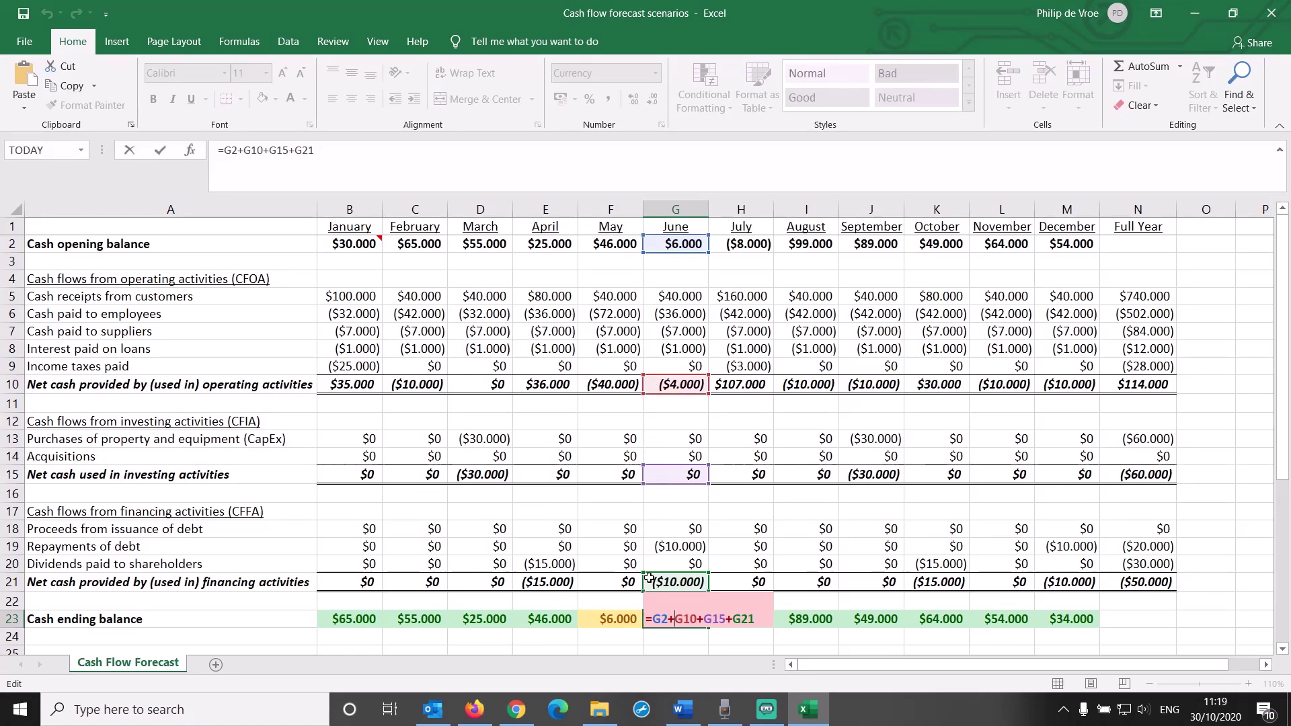
pyautogui.press('Escape')
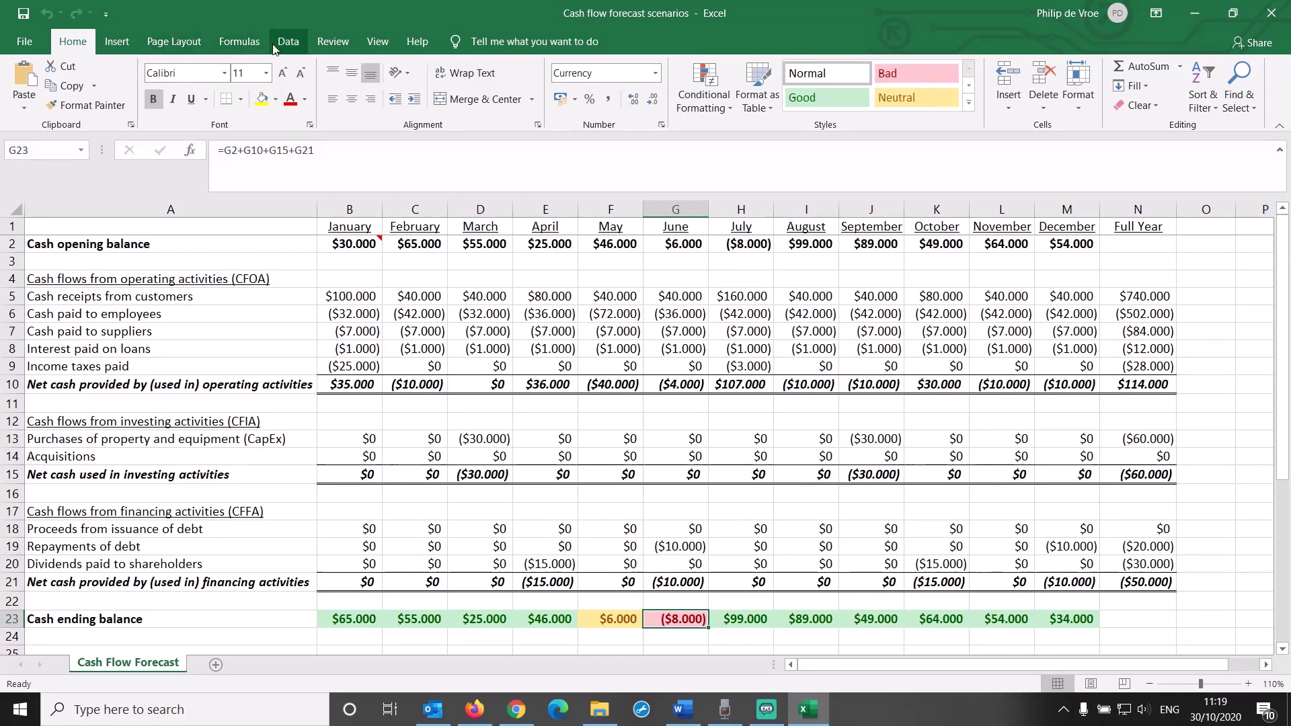
pyautogui.click(241, 43)
pyautogui.click(679, 67)
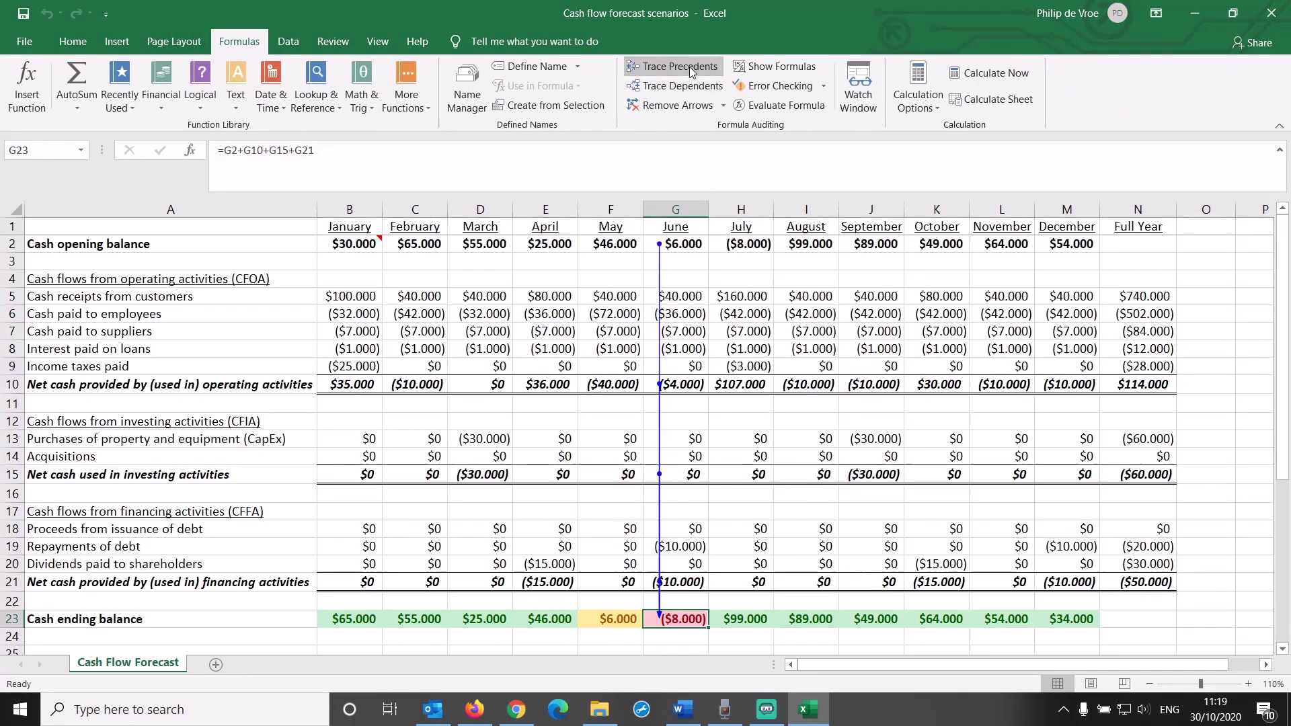
pyautogui.doubleClick(683, 619)
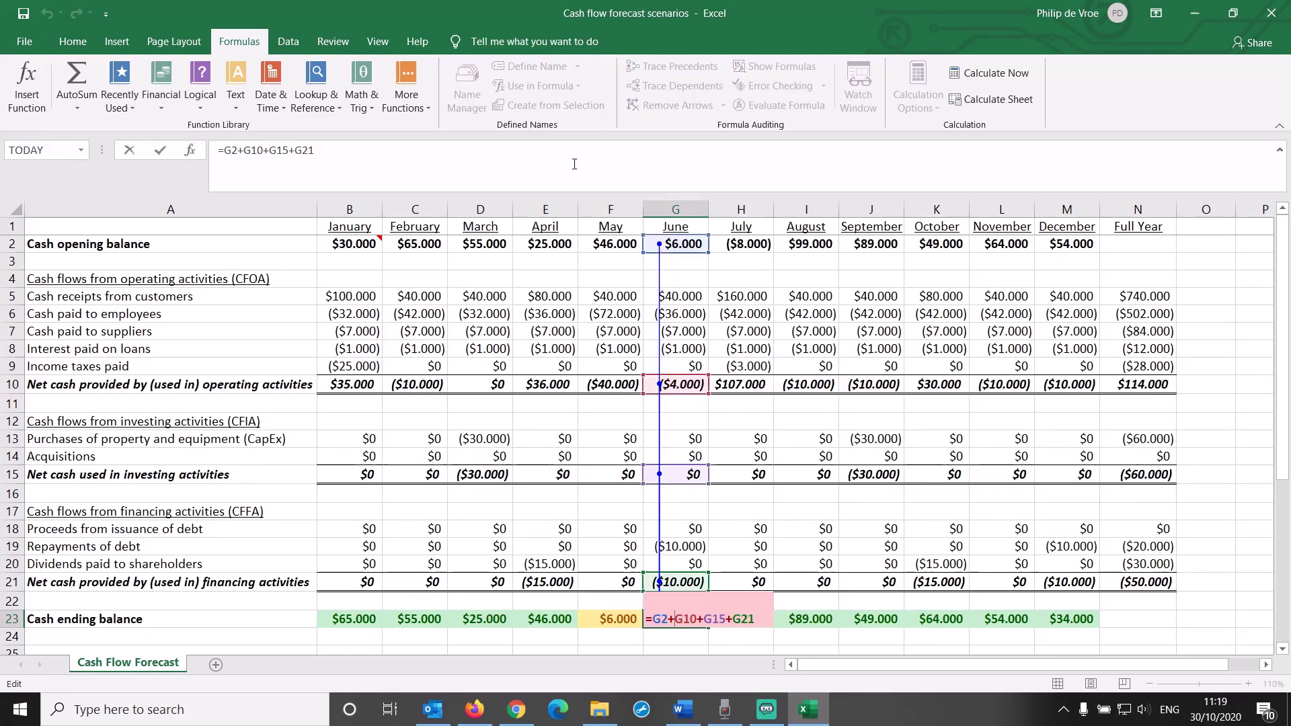
pyautogui.press('Escape')
pyautogui.click(667, 106)
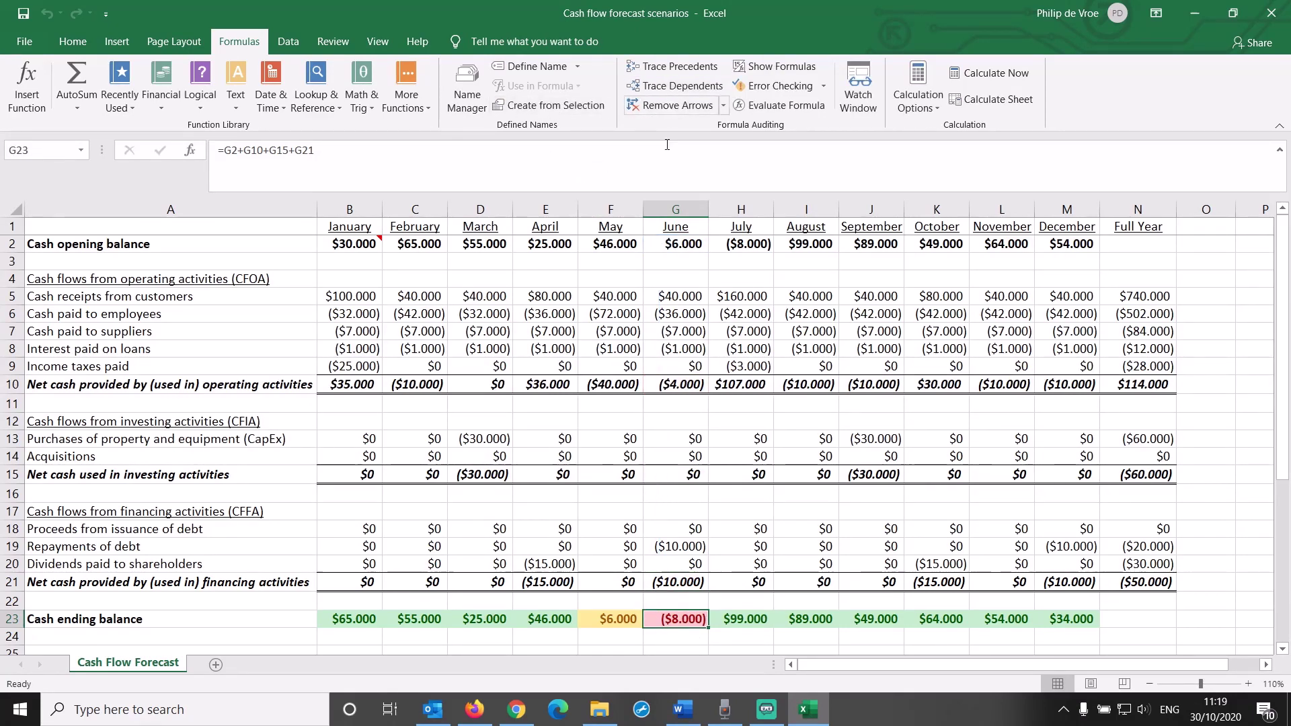
# Step: Inspect June's operating total G10, its items G5:G9 and the customer receipts row
pyautogui.click(690, 380)
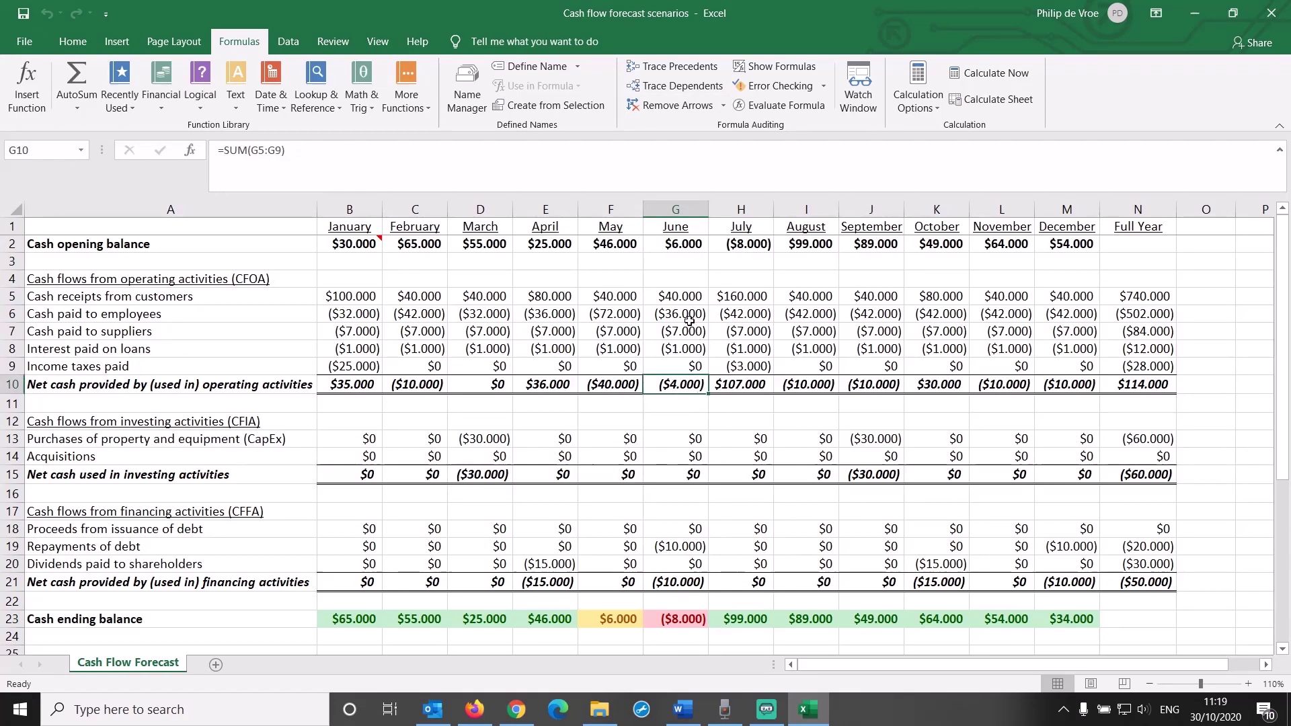
pyautogui.moveTo(679, 300); pyautogui.dragTo(681, 364)
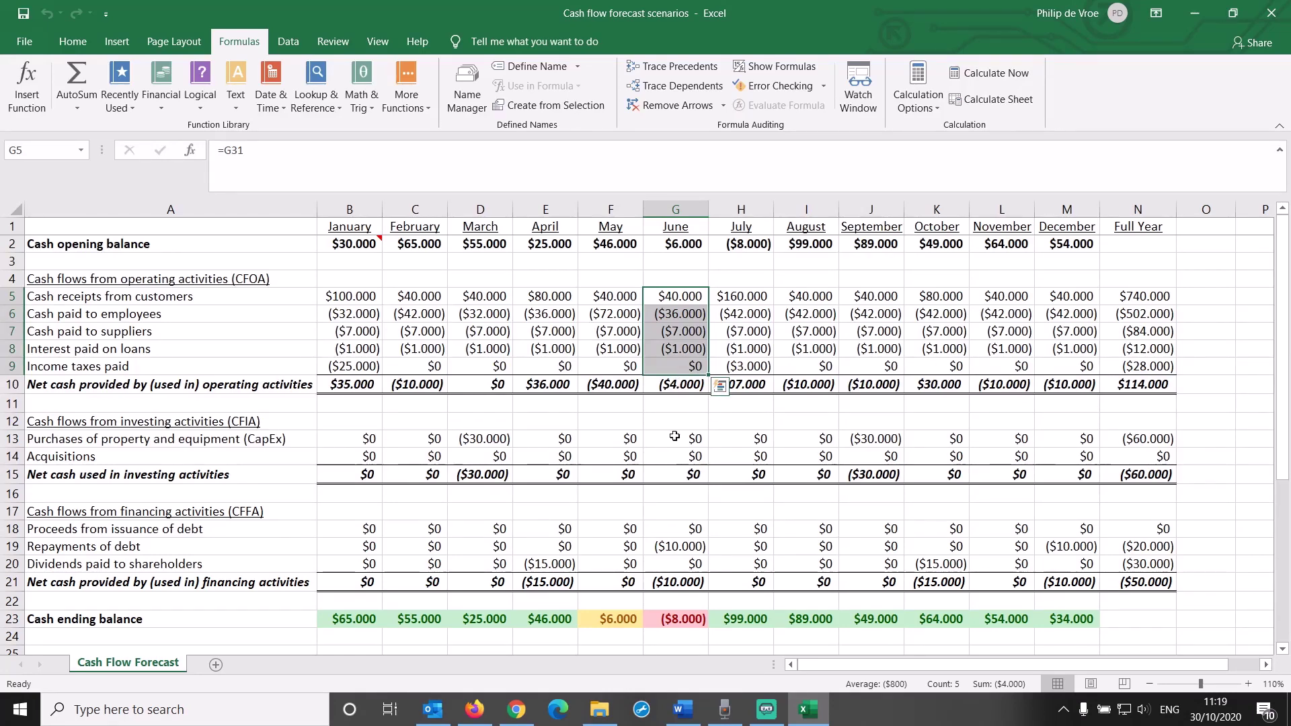
pyautogui.click(12, 296)
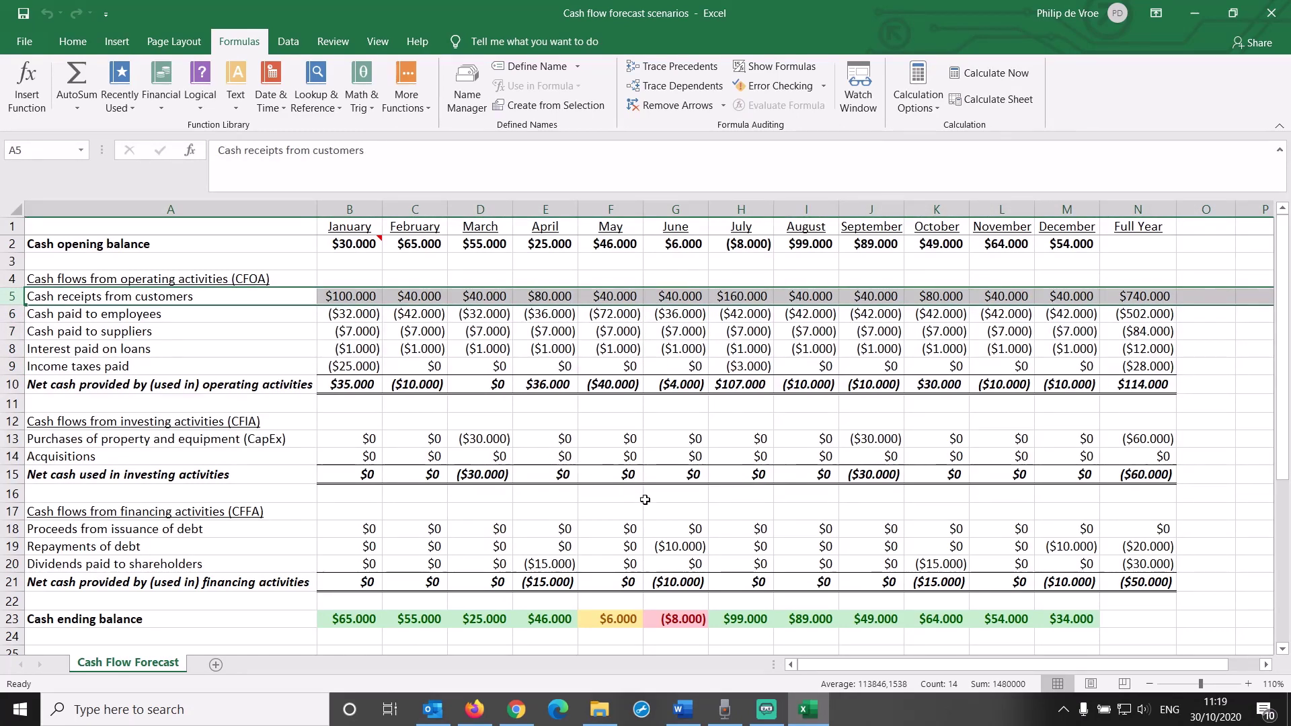
pyautogui.click(676, 619)
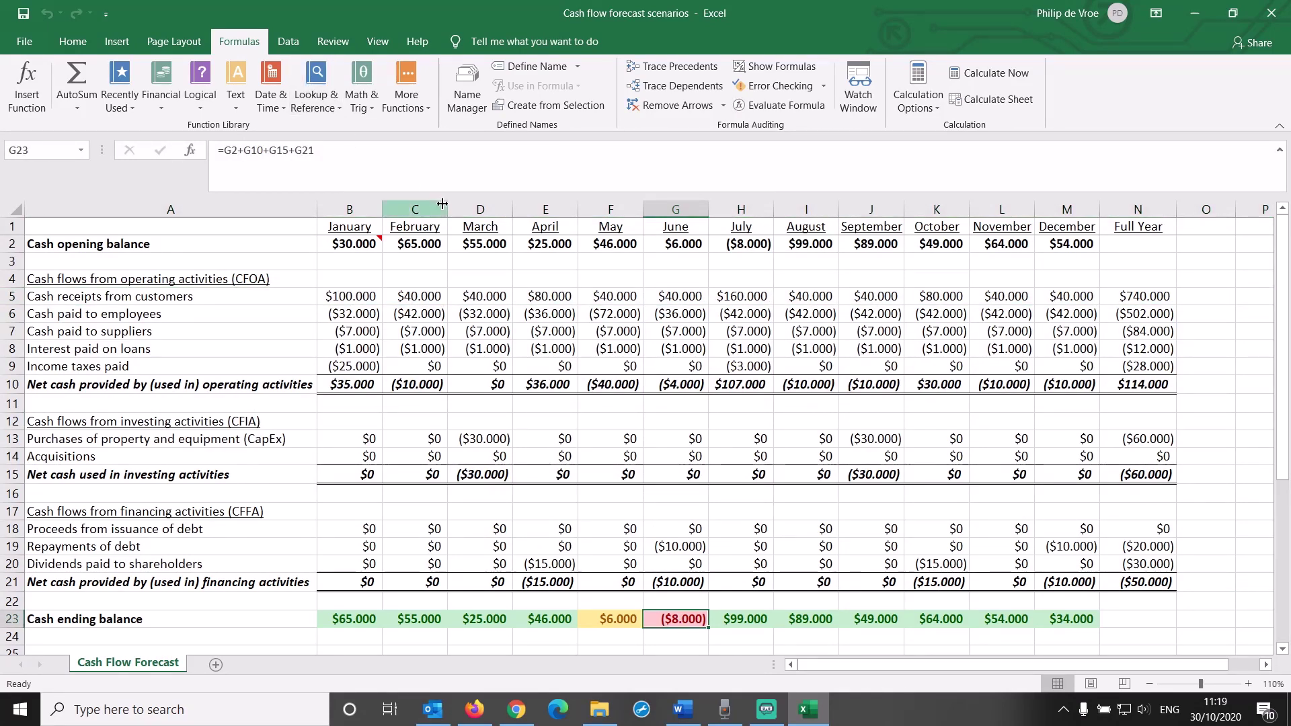
# Step: Run Goal Seek setting G23 to 0 by changing G5, which Excel rejects
pyautogui.click(288, 41)
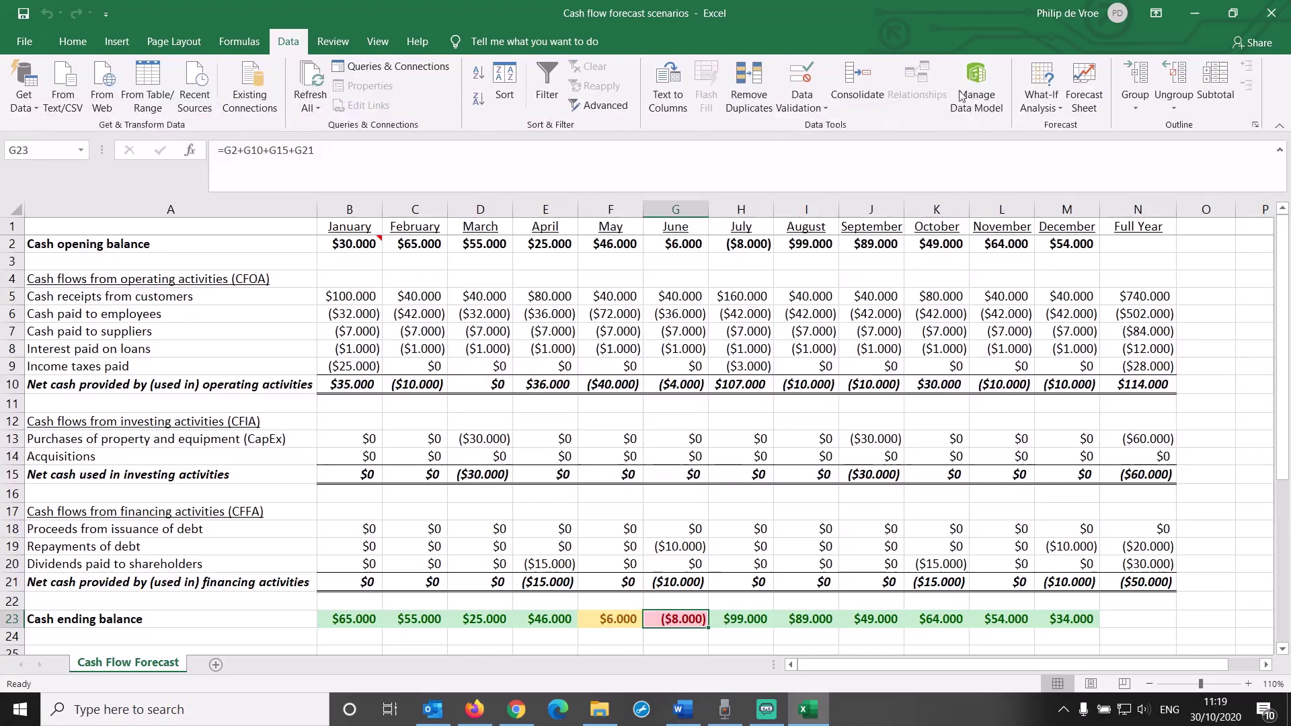
pyautogui.click(1036, 91)
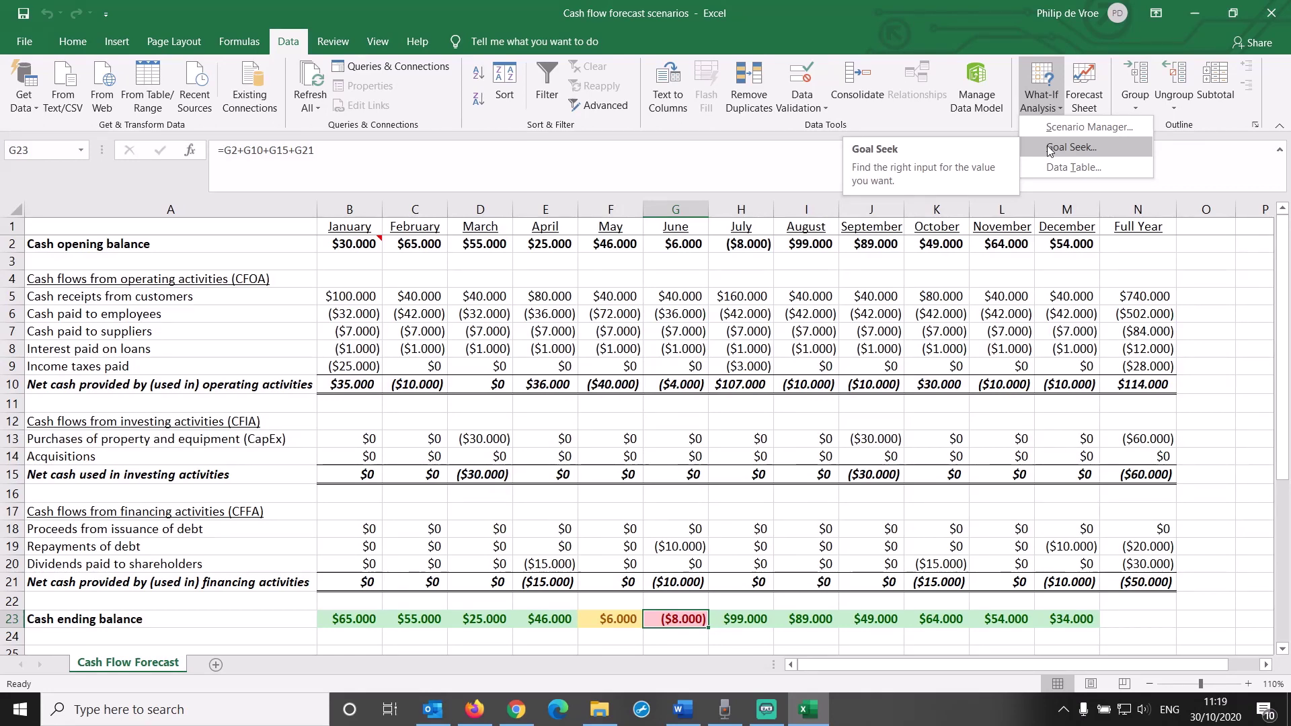
pyautogui.click(1051, 148)
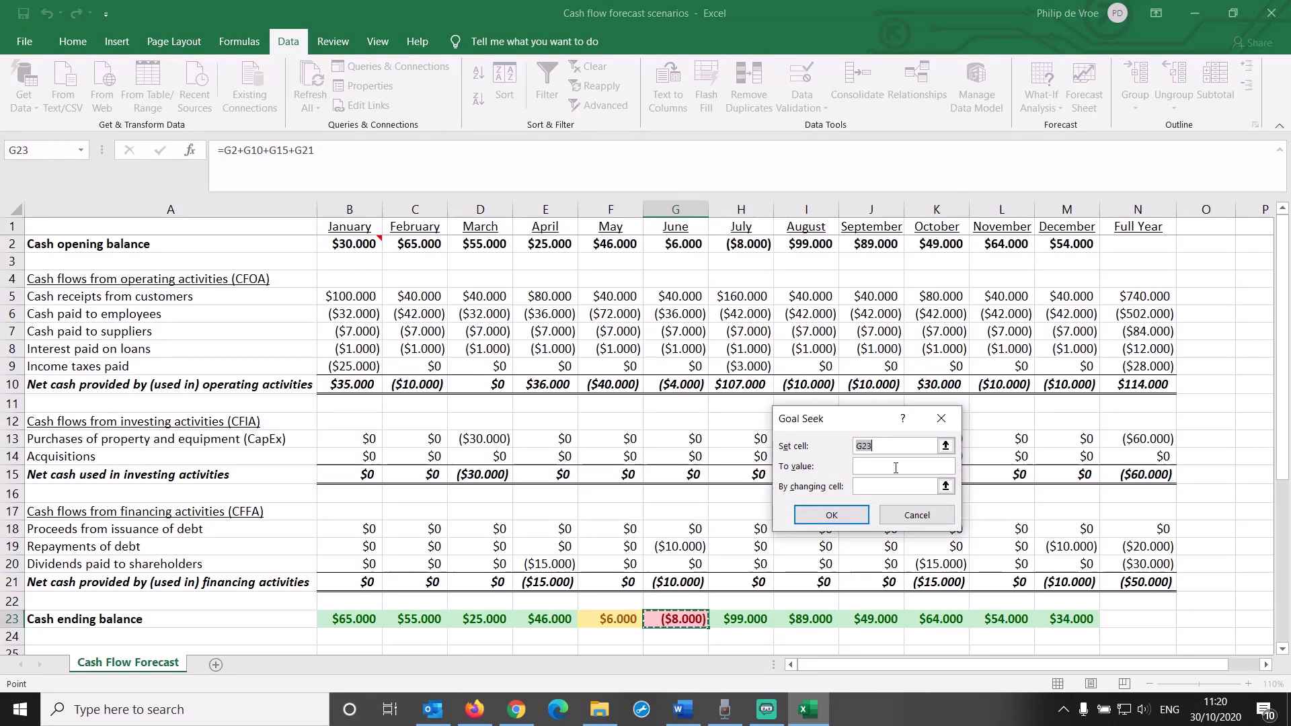
pyautogui.click(896, 466)
pyautogui.write('0')
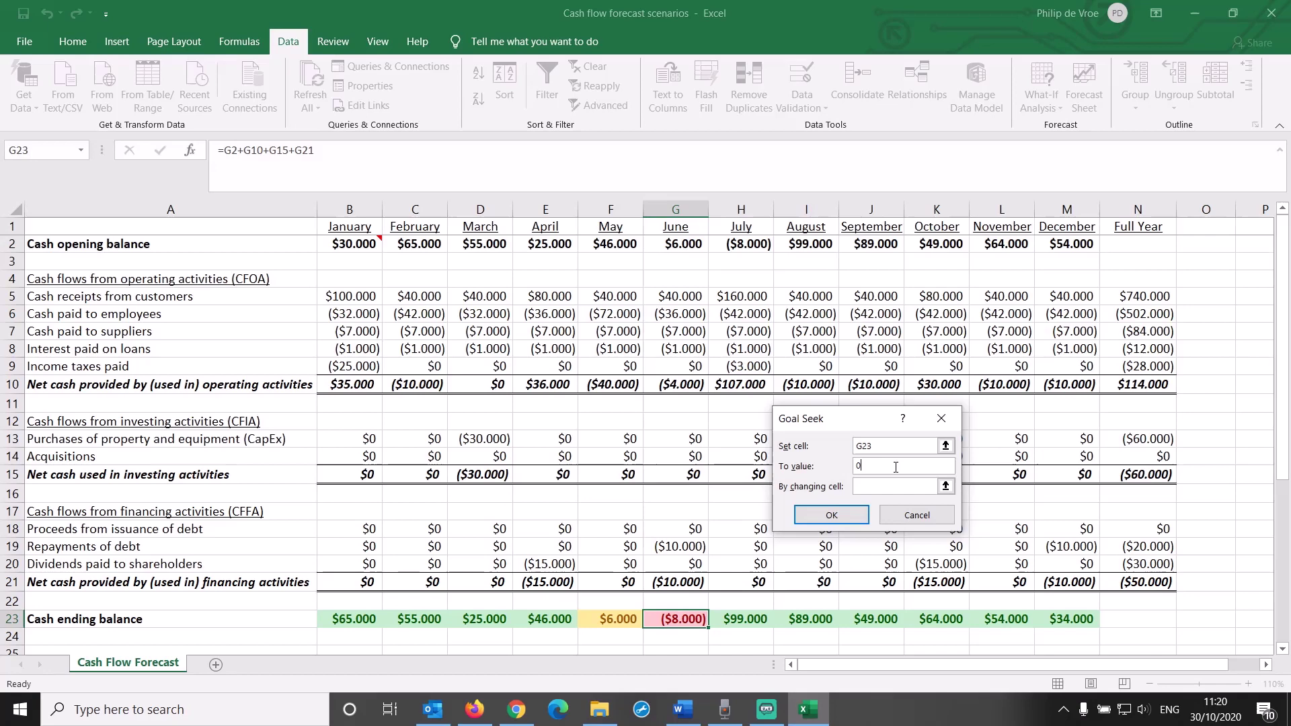
pyautogui.click(895, 486)
pyautogui.click(678, 297)
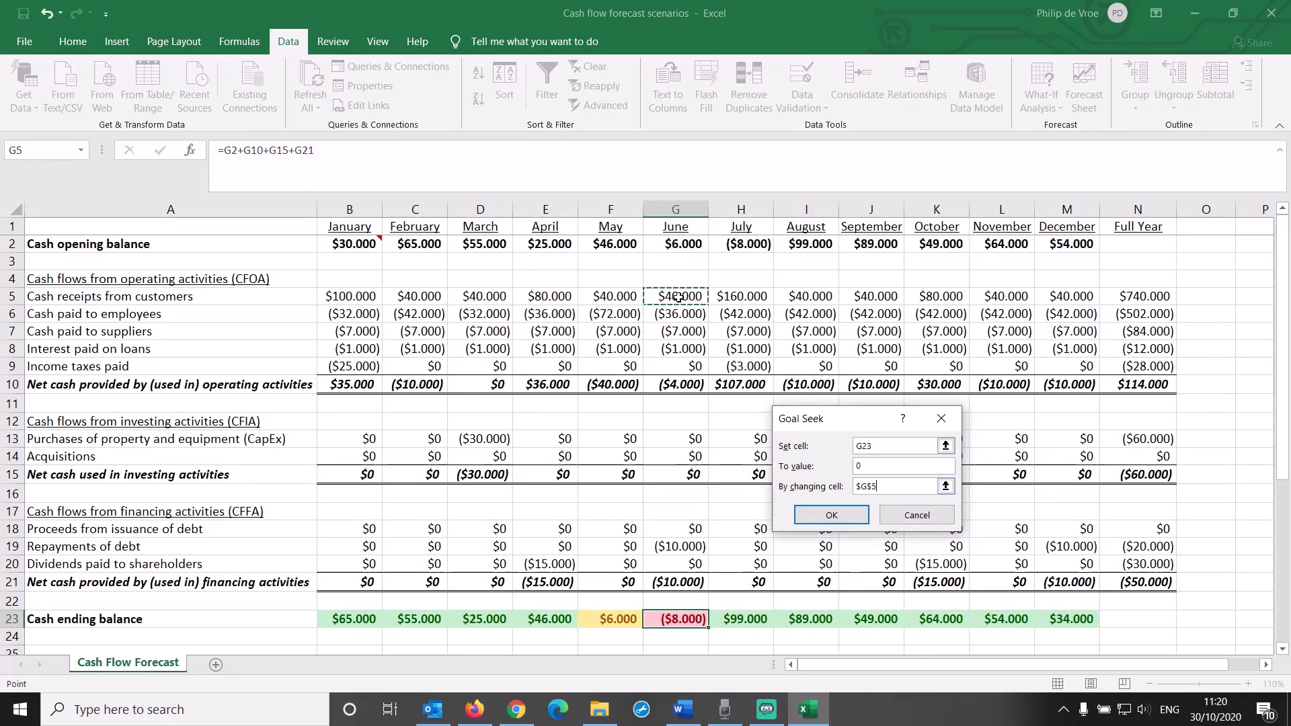
pyautogui.click(832, 516)
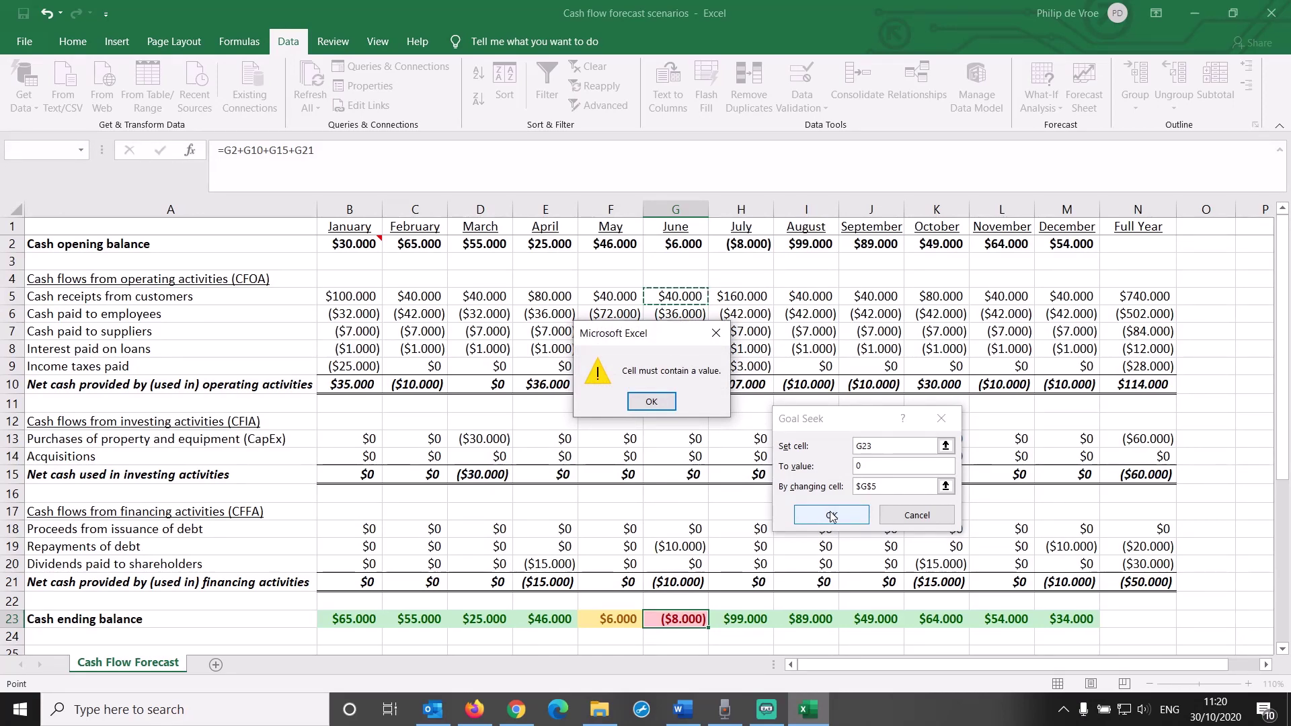
# Step: Dismiss the error, cancel Goal Seek, and inspect the formula in G5
pyautogui.click(651, 402)
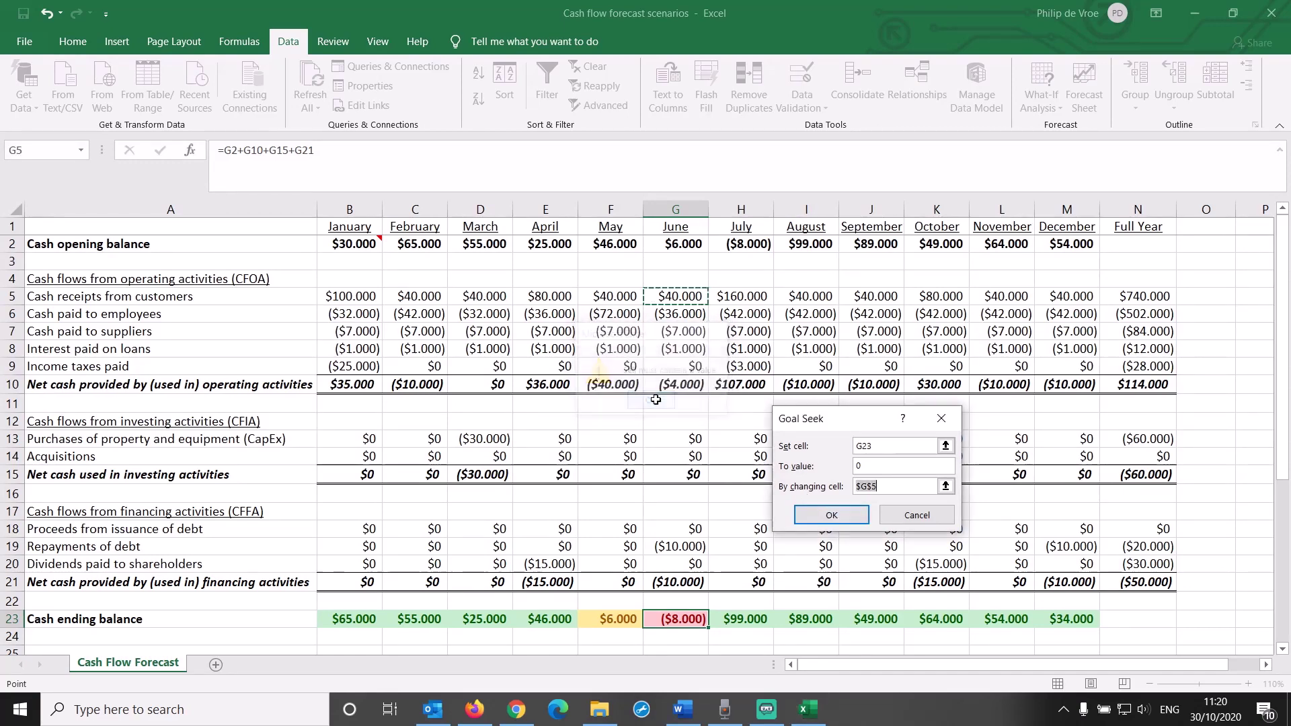
pyautogui.click(927, 516)
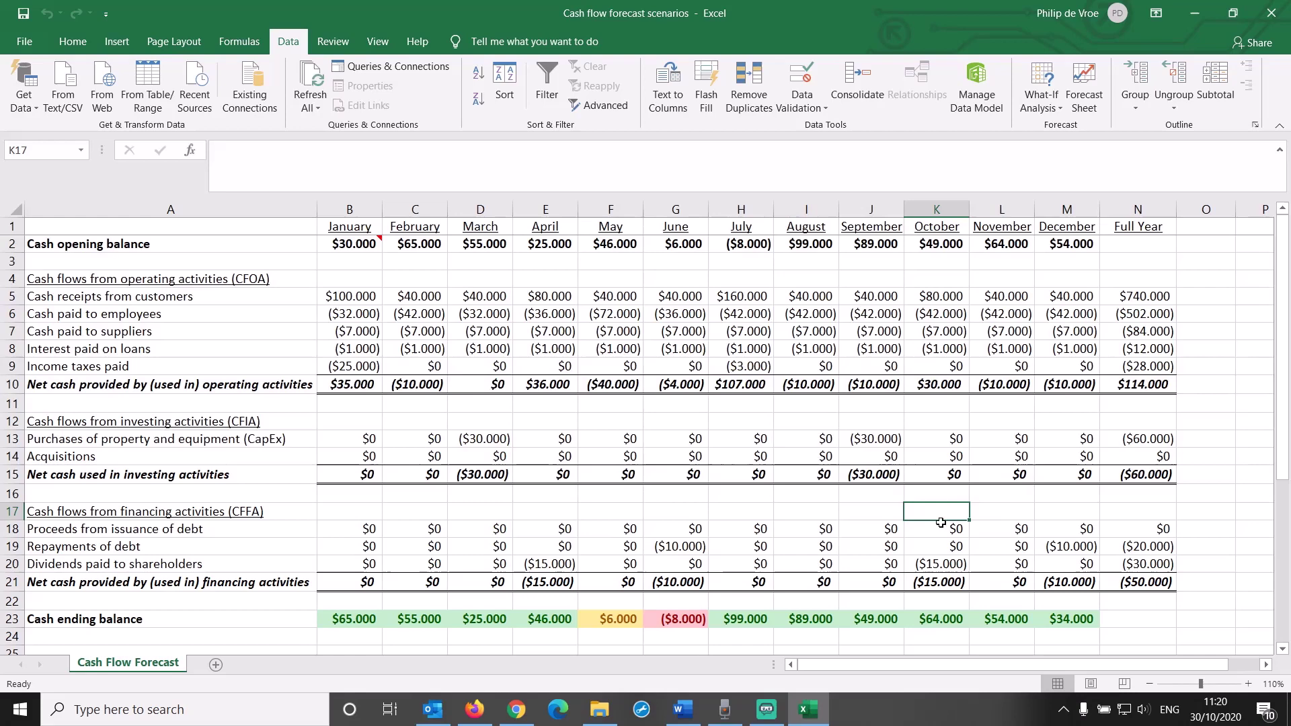
pyautogui.click(684, 296)
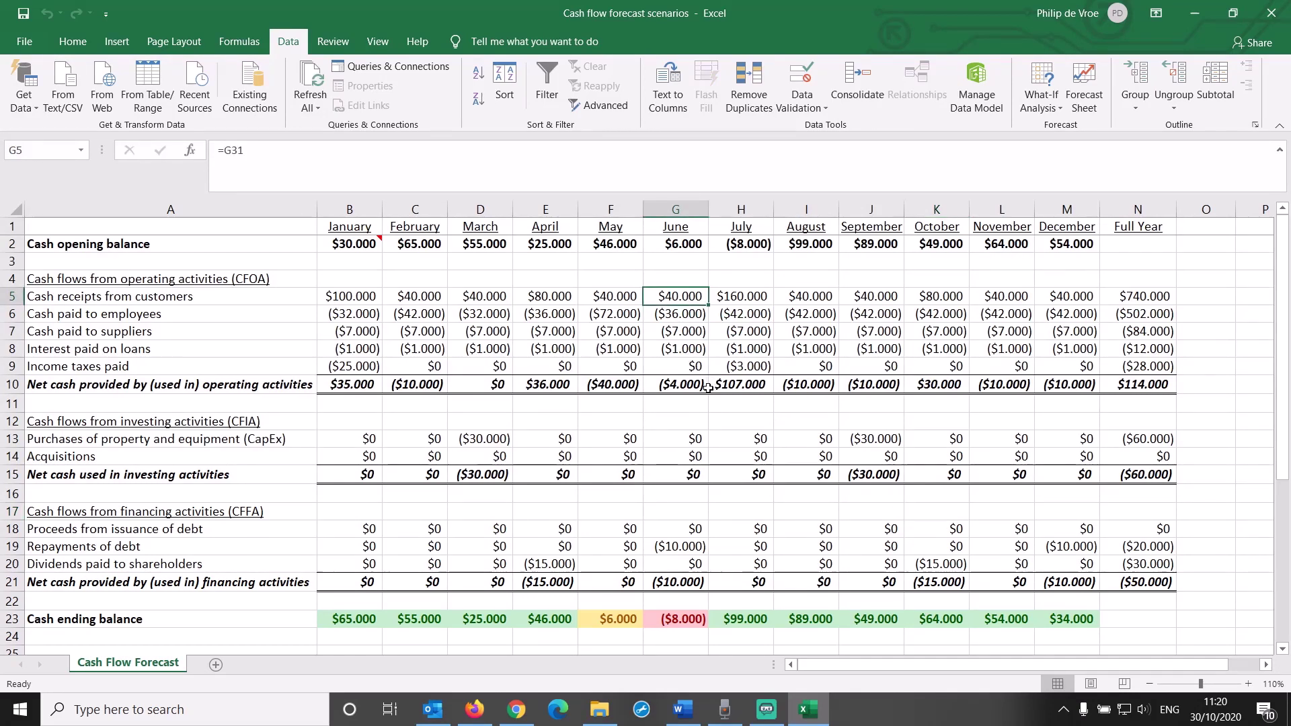
pyautogui.click(344, 155)
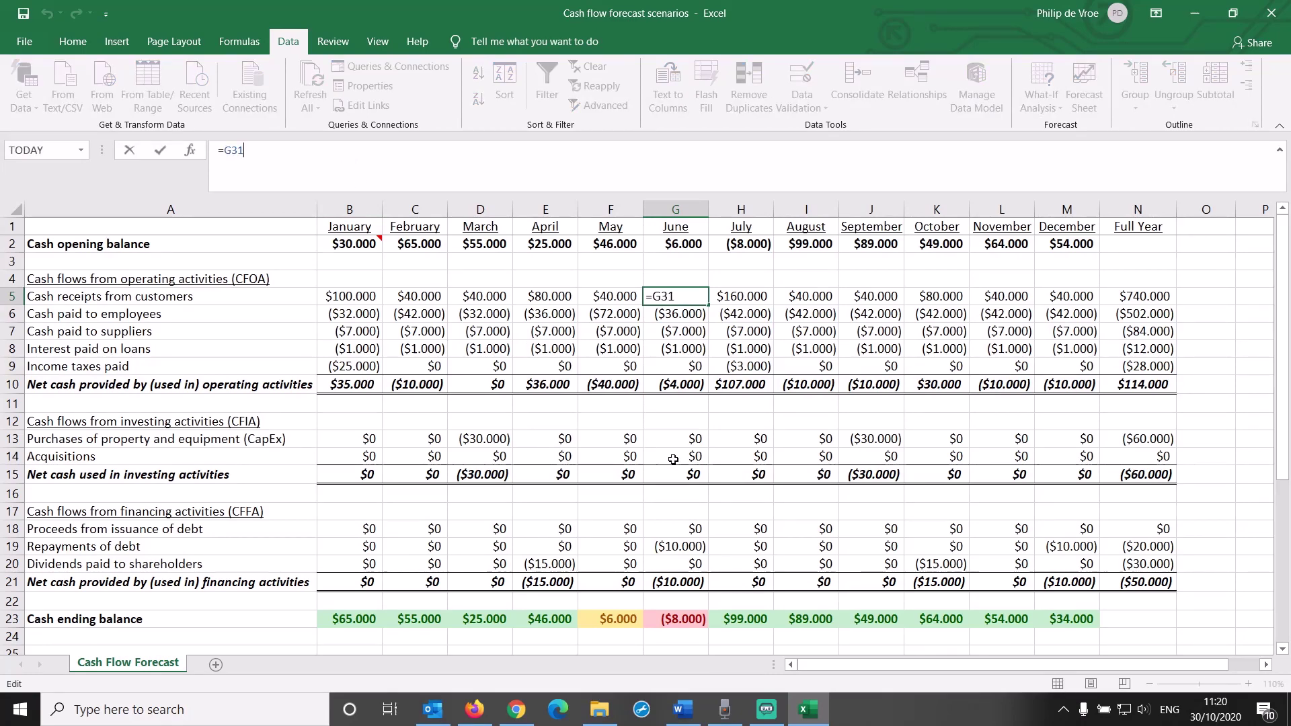
pyautogui.press('Escape')
# Step: Follow June's receipts down to the collections row and May's expected revenue in F29
pyautogui.scroll(-1, 806, 469)
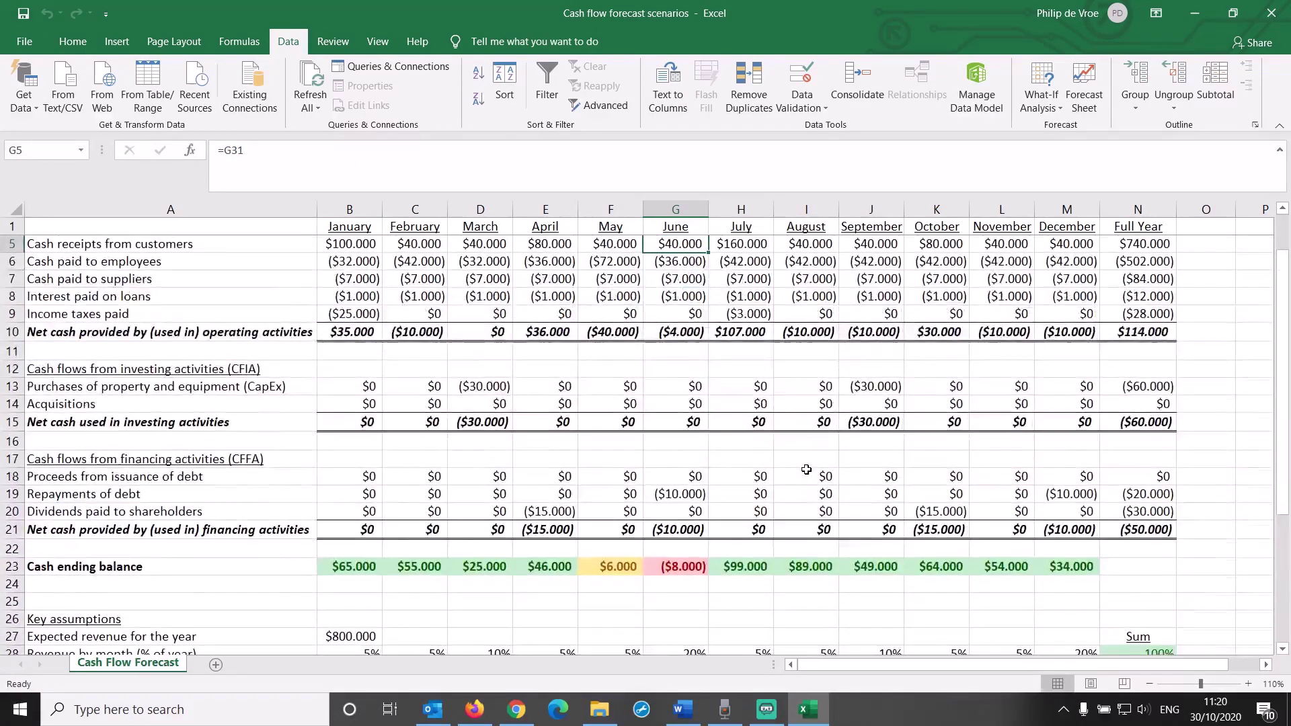
pyautogui.scroll(-3, 806, 469)
pyautogui.scroll(-1, 767, 511)
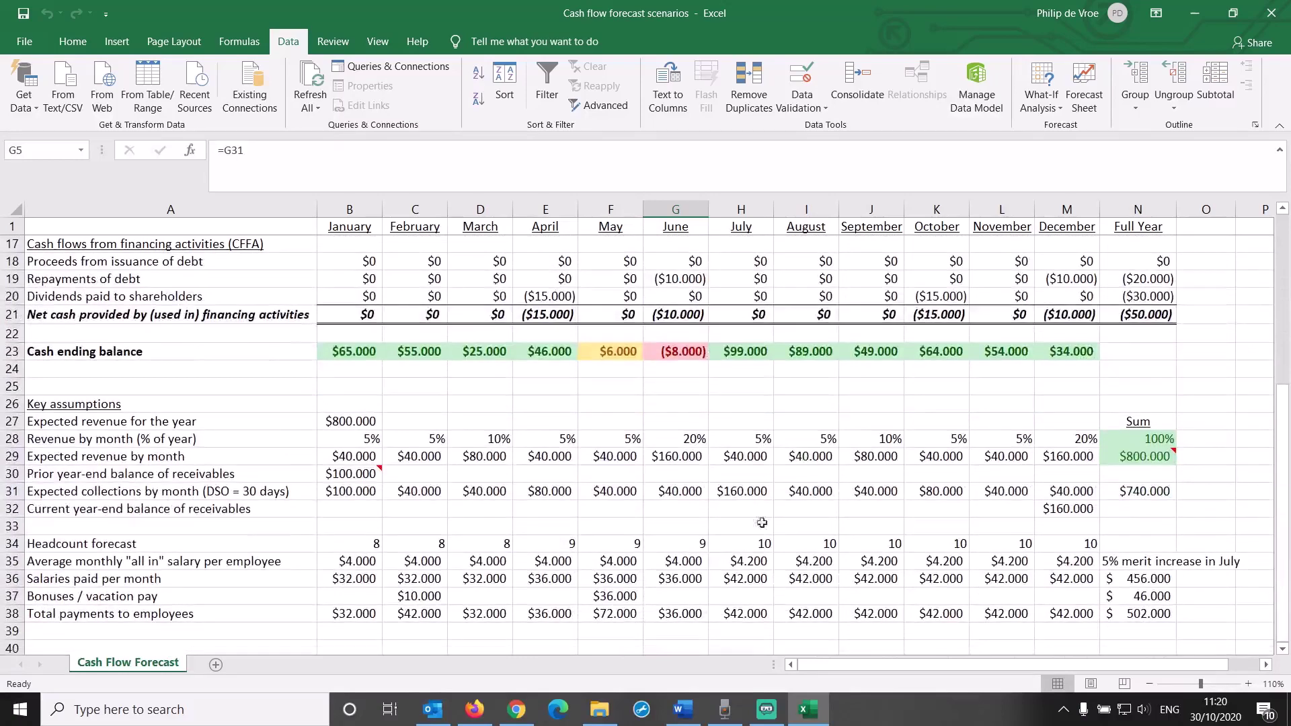
pyautogui.click(683, 489)
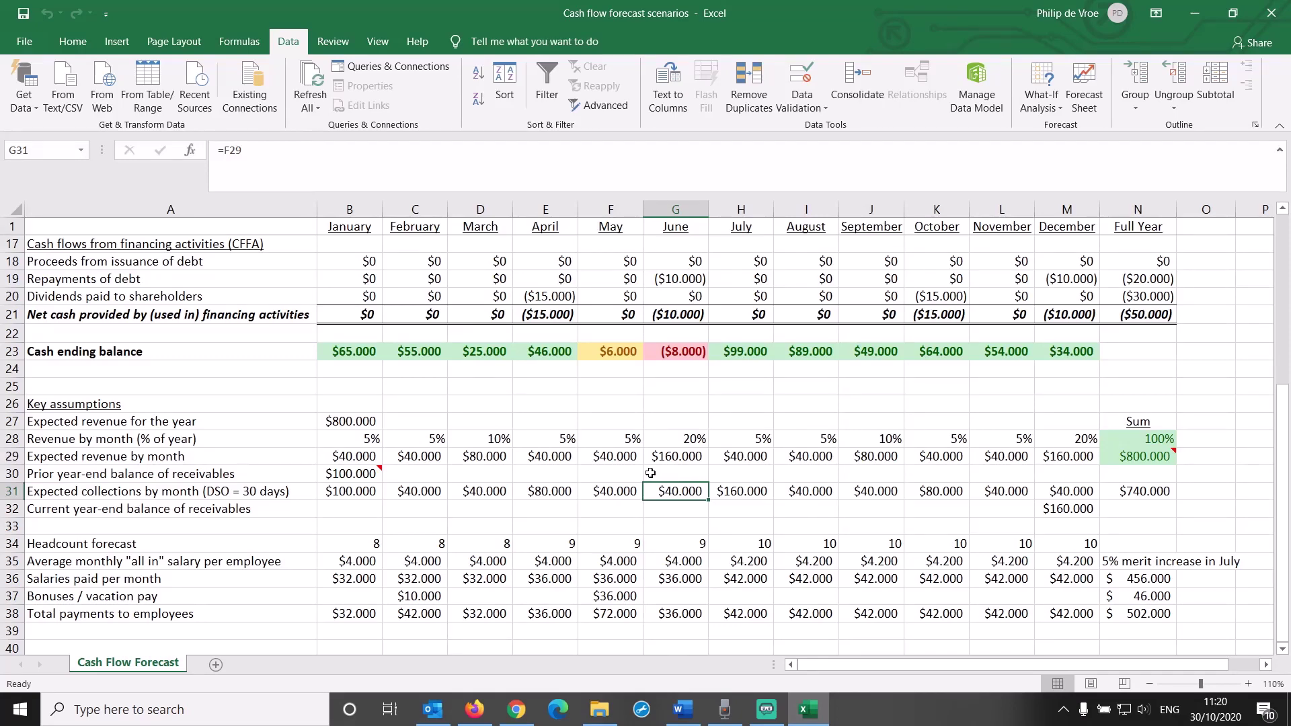
pyautogui.click(618, 455)
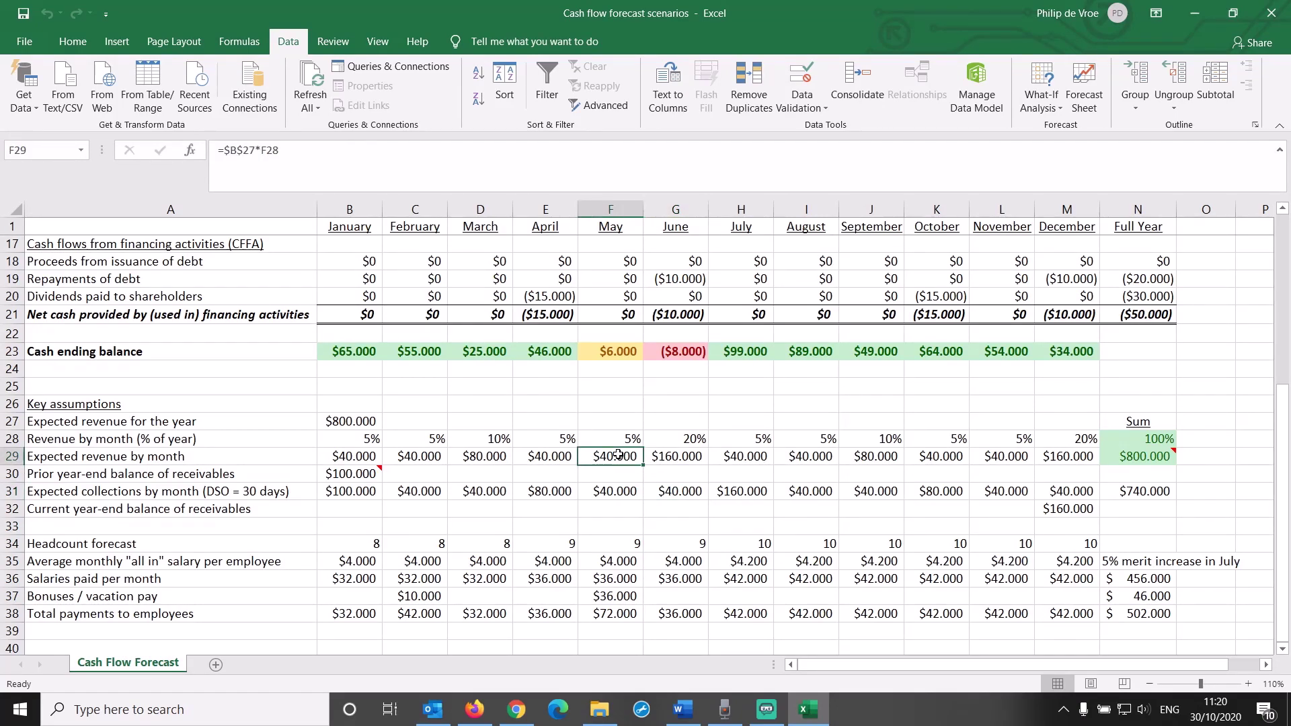
# Step: Trace F29's precedents, remove the arrows, and select May's revenue percentage F28
pyautogui.click(240, 42)
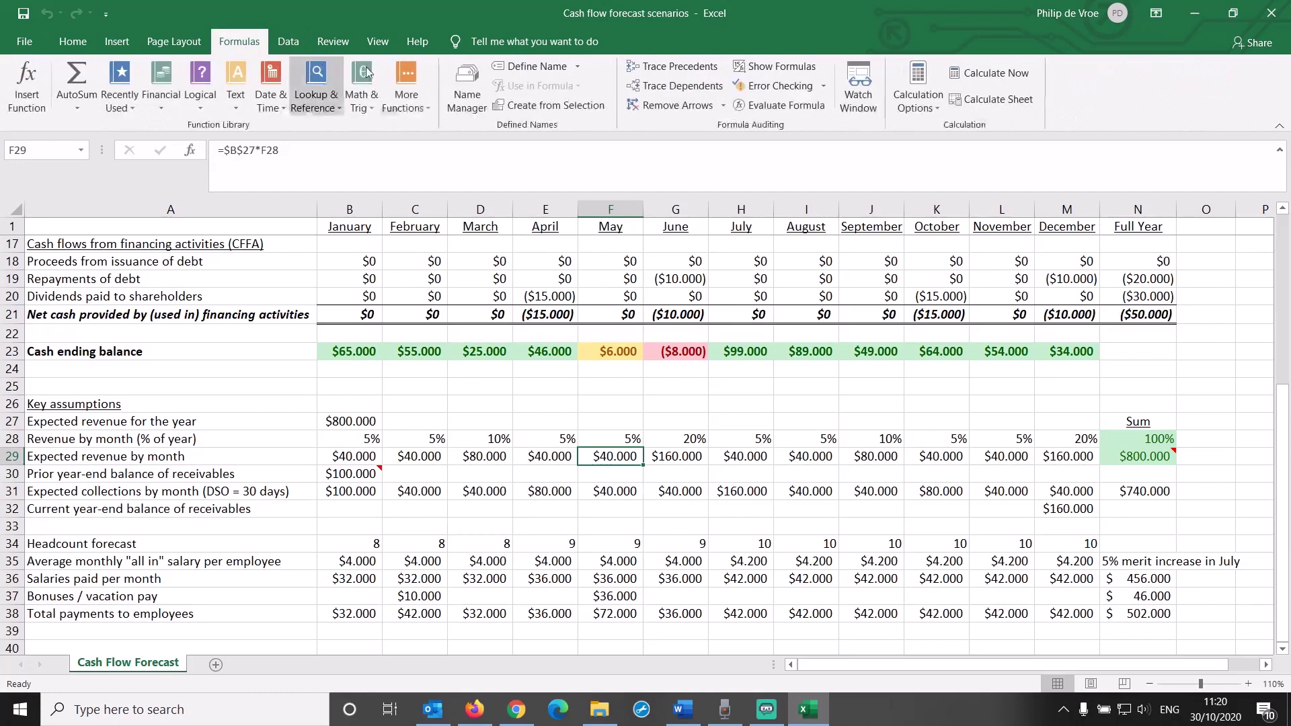
pyautogui.click(692, 68)
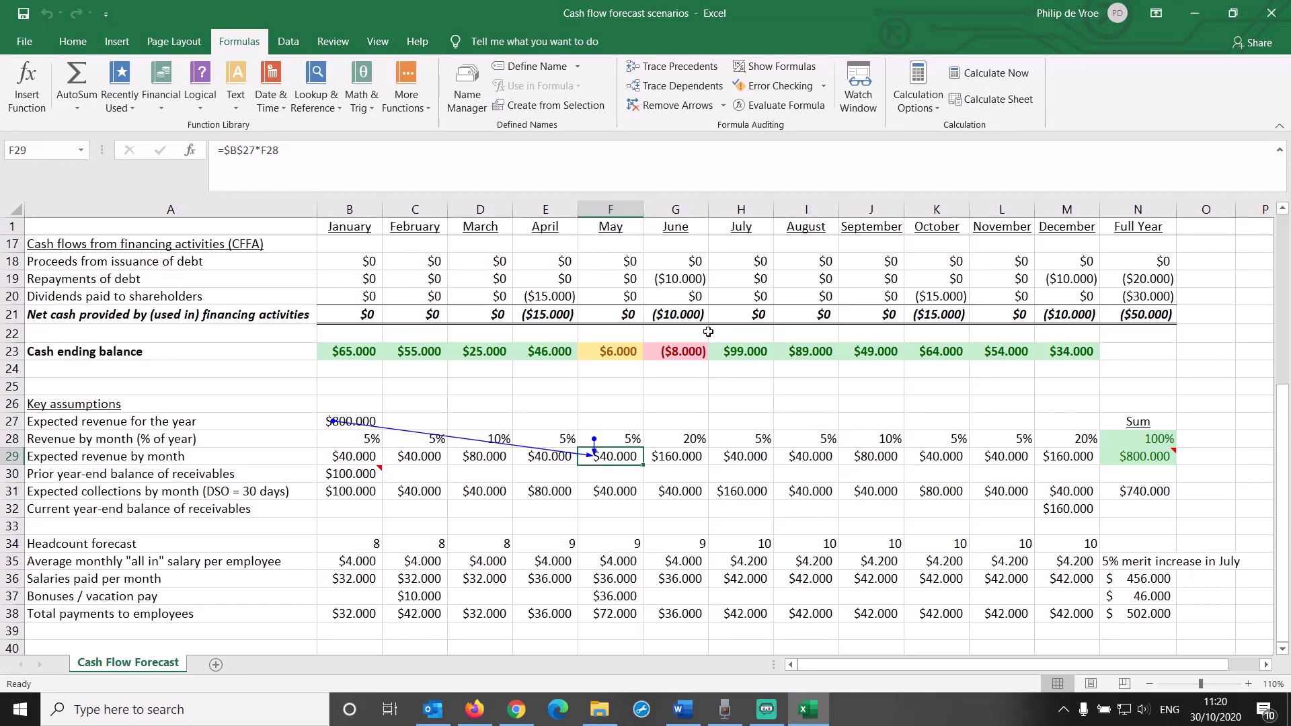
pyautogui.click(677, 105)
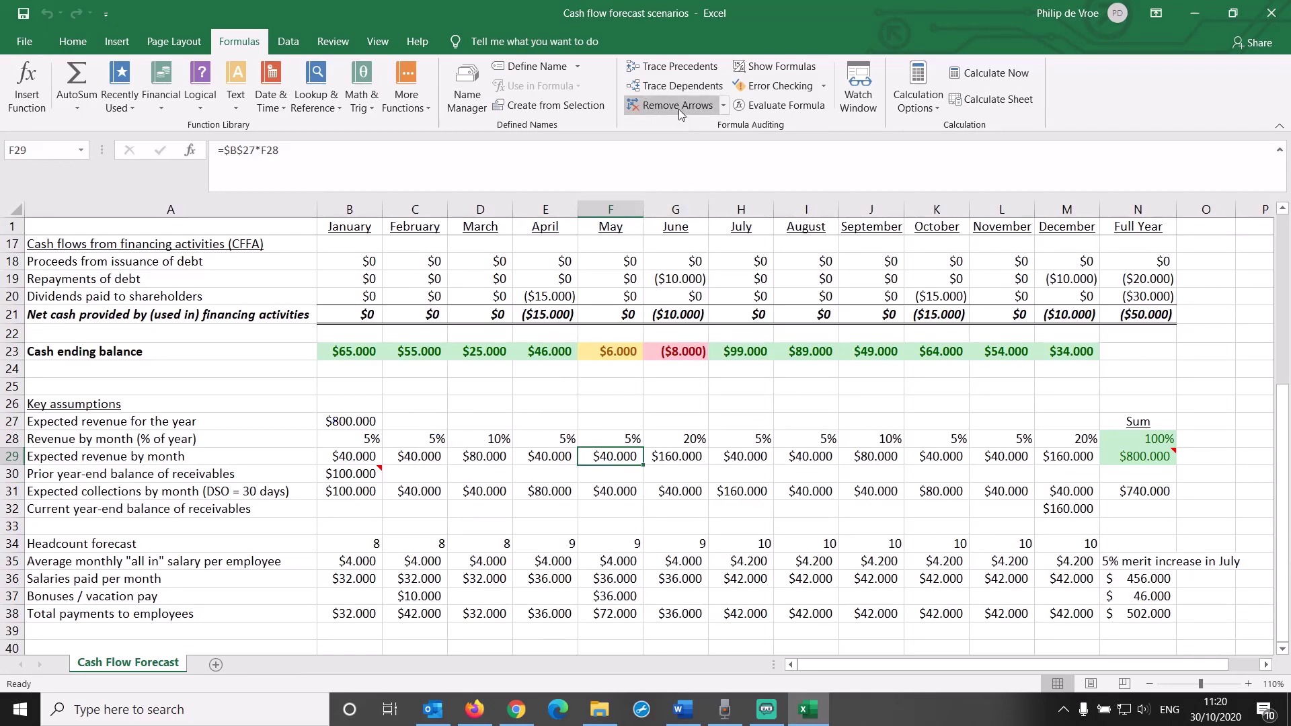
pyautogui.click(615, 436)
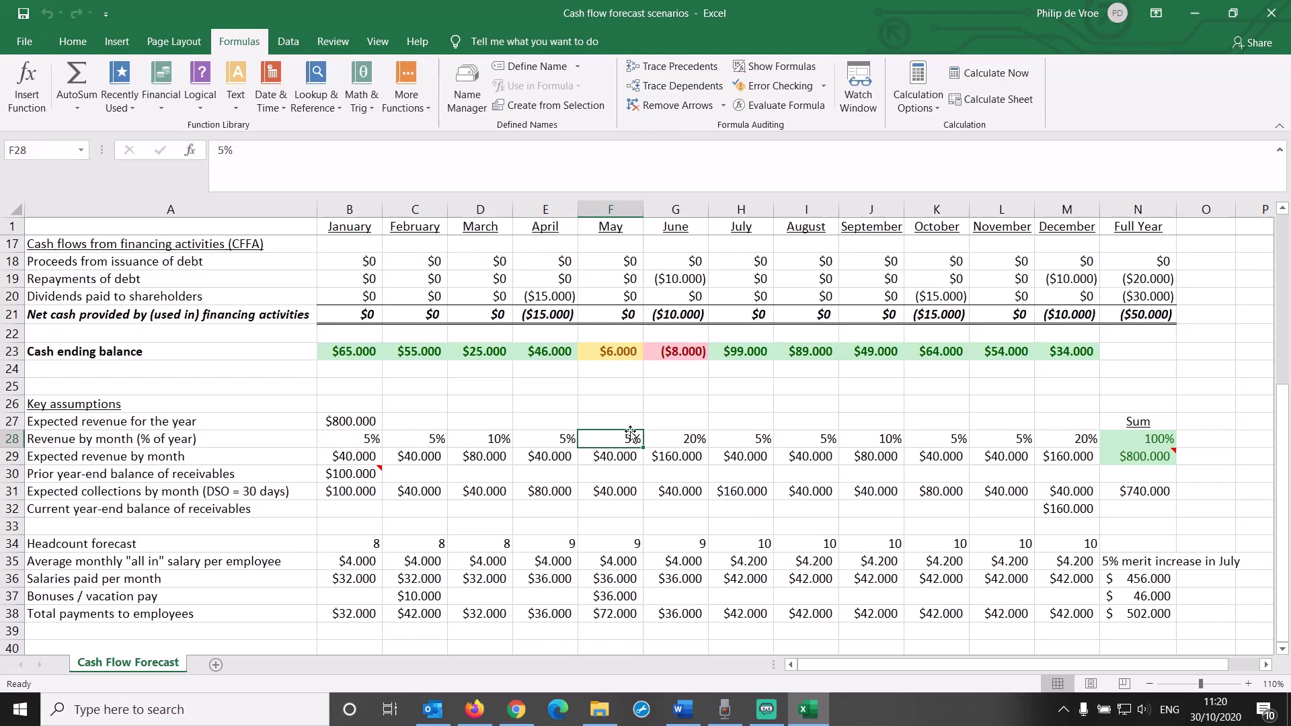
# Step: Goal-seek G23 to 0 by changing F28, raising May's revenue share to 6%
pyautogui.click(688, 353)
pyautogui.click(287, 41)
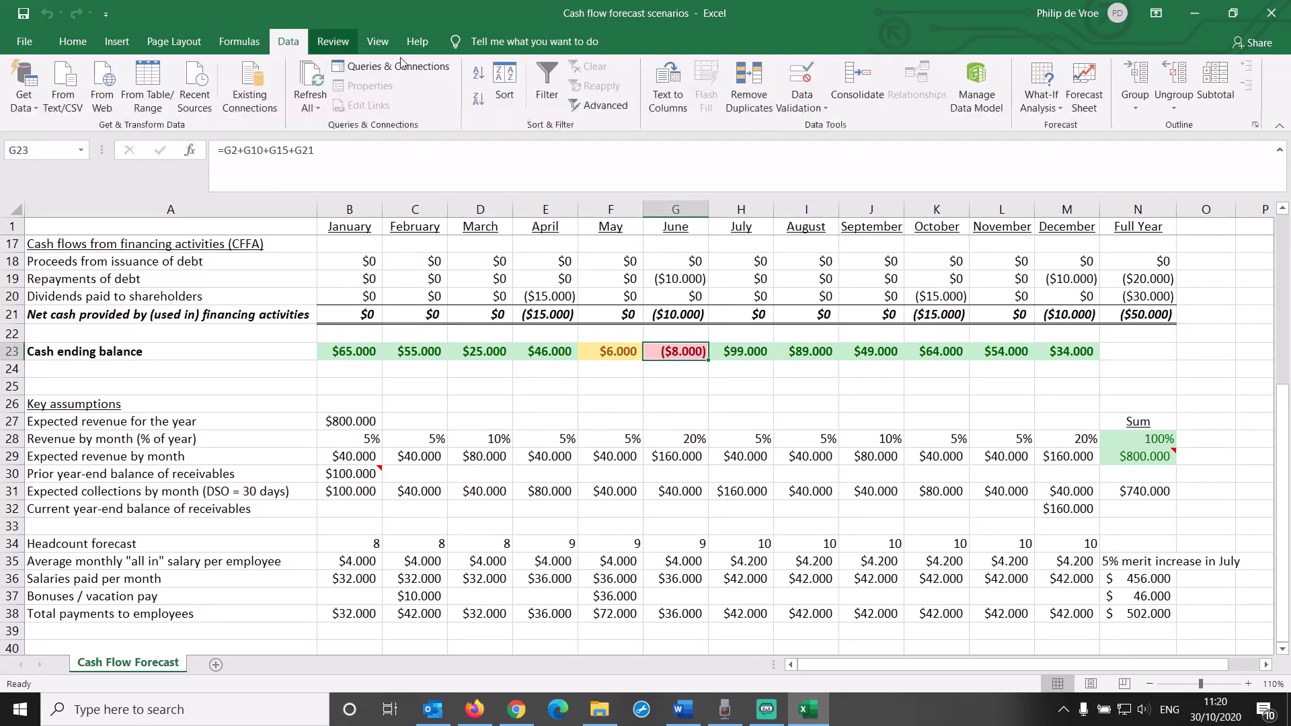
pyautogui.click(1043, 96)
pyautogui.click(1058, 149)
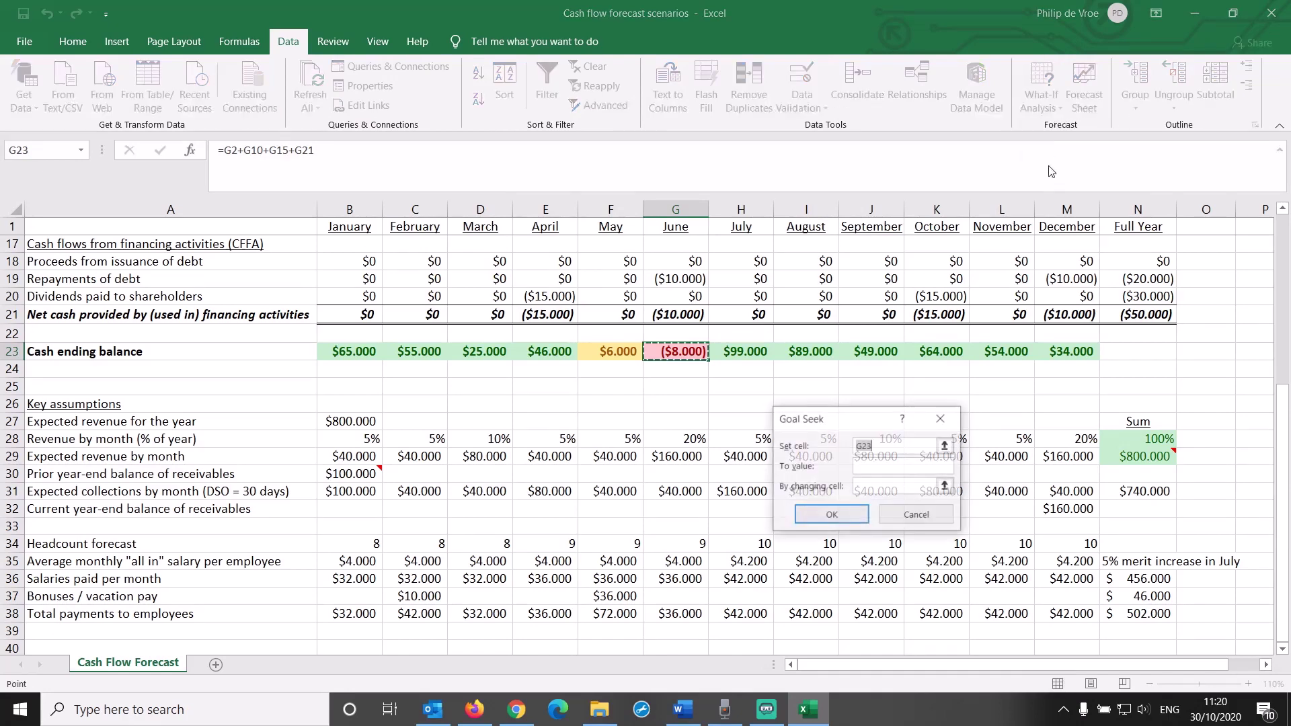
pyautogui.click(920, 466)
pyautogui.write('0')
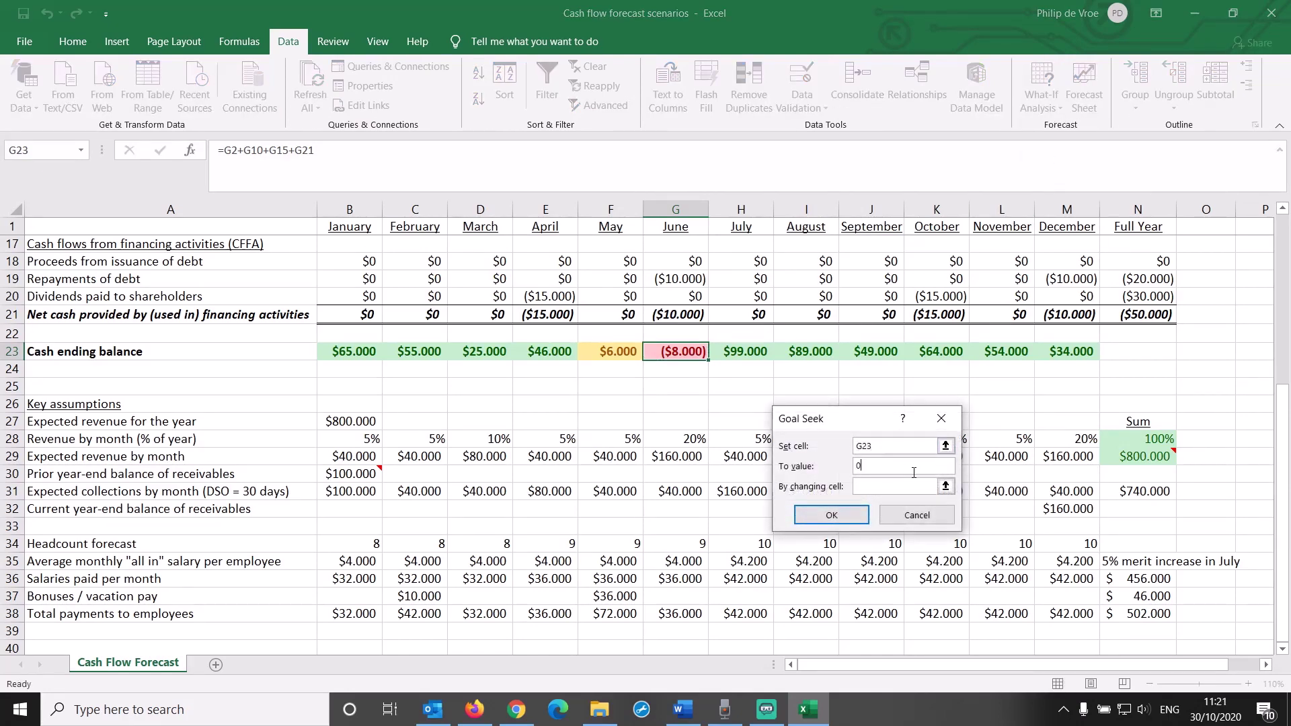
pyautogui.click(898, 485)
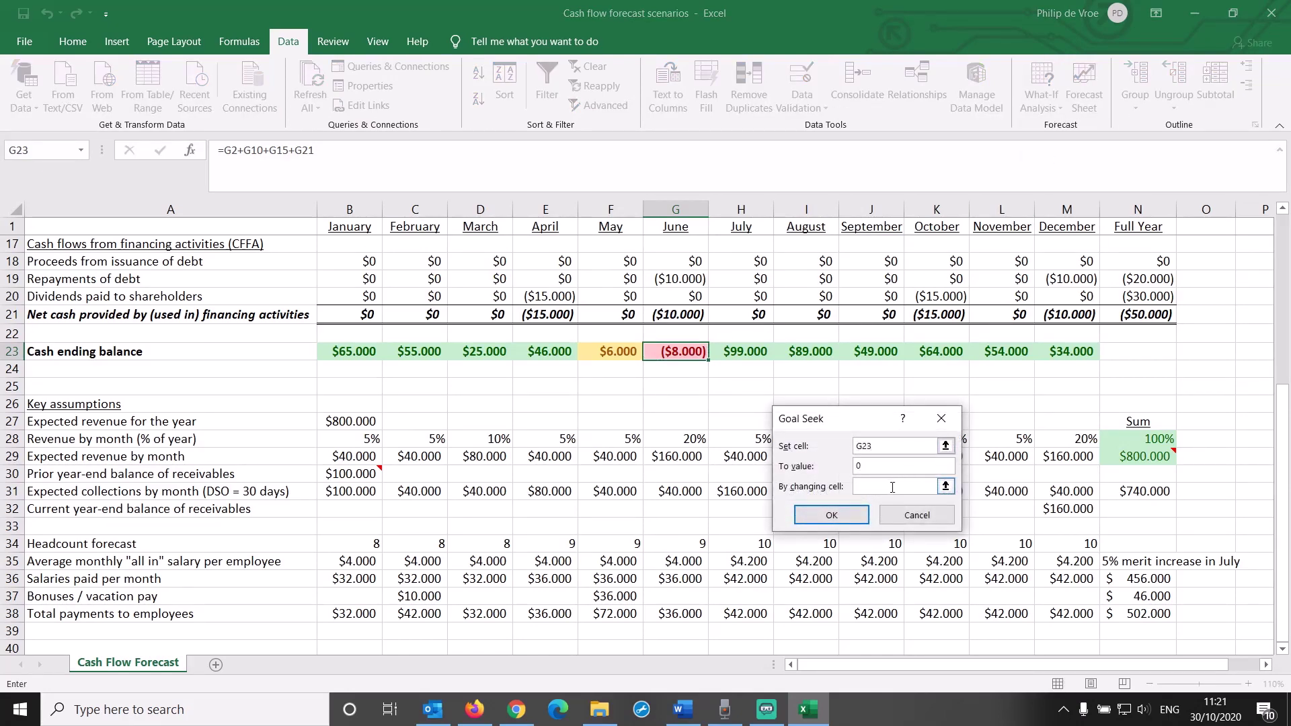
pyautogui.click(626, 438)
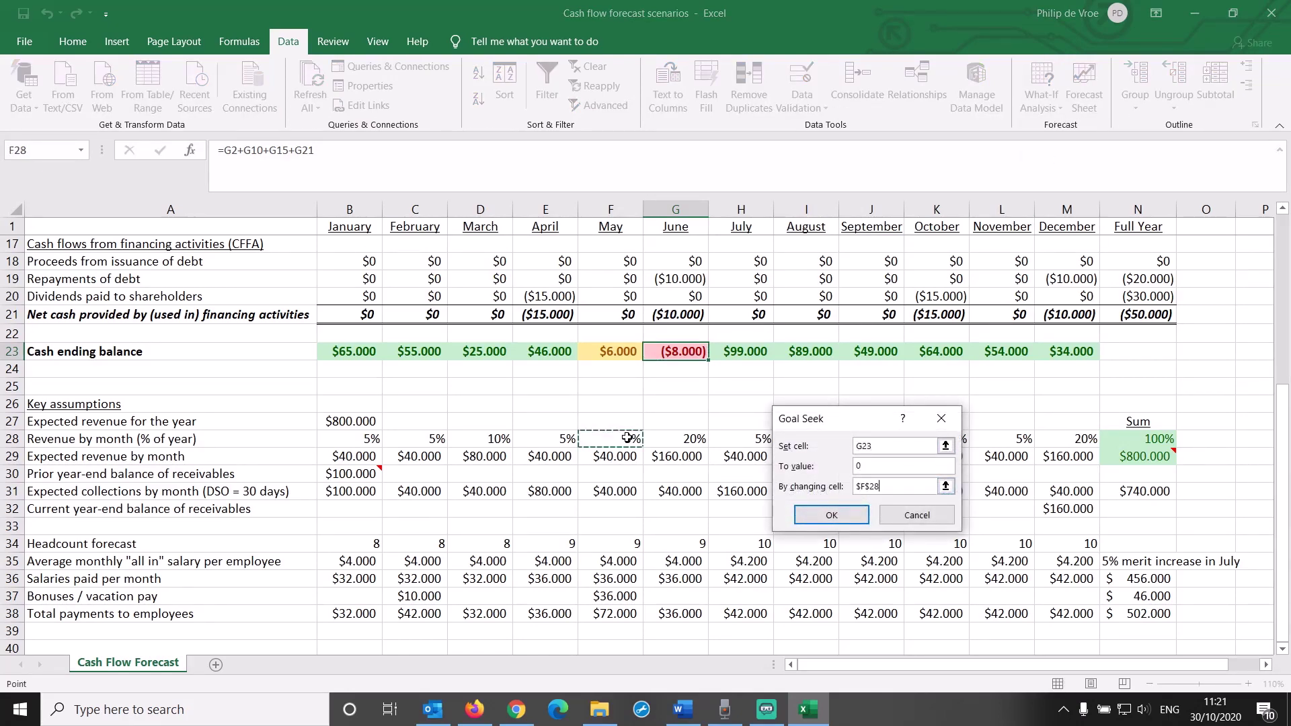
pyautogui.click(831, 517)
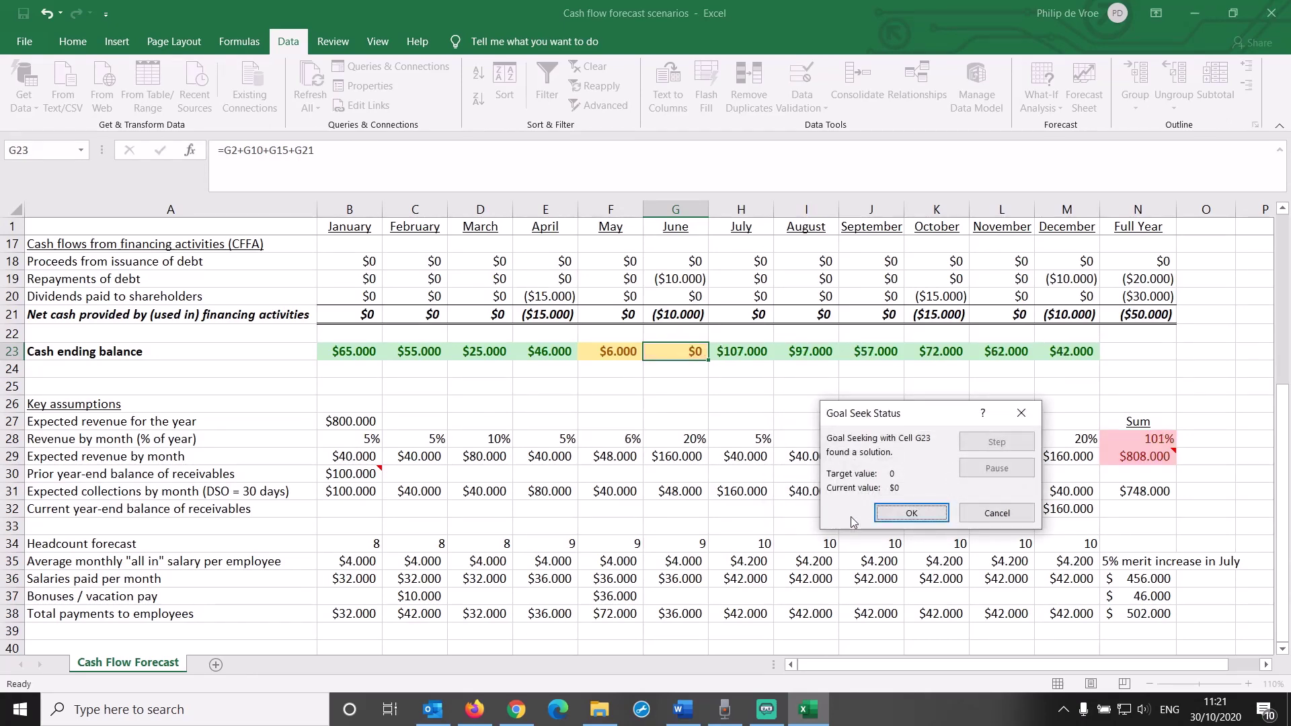
# Step: Accept the Goal Seek result and check the row 28 percentages and N28 total
pyautogui.click(910, 514)
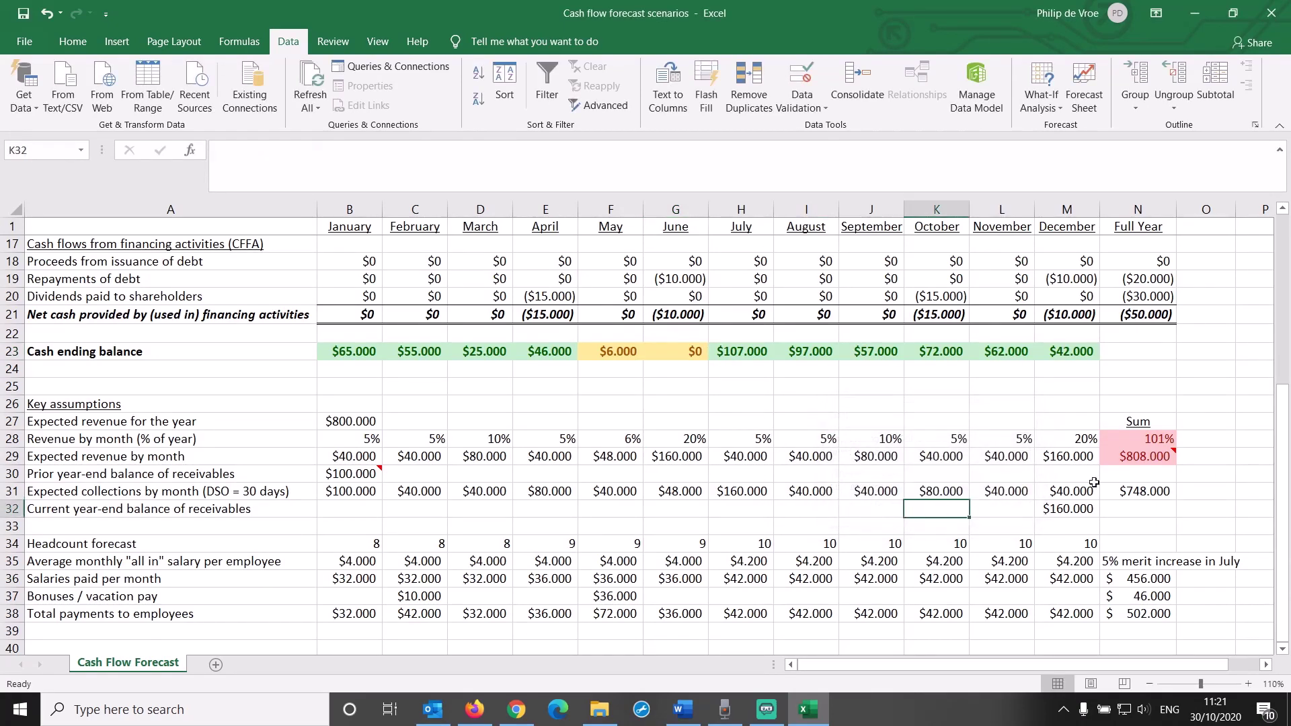
pyautogui.click(1133, 444)
pyautogui.moveTo(1133, 452); pyautogui.dragTo(1133, 457)
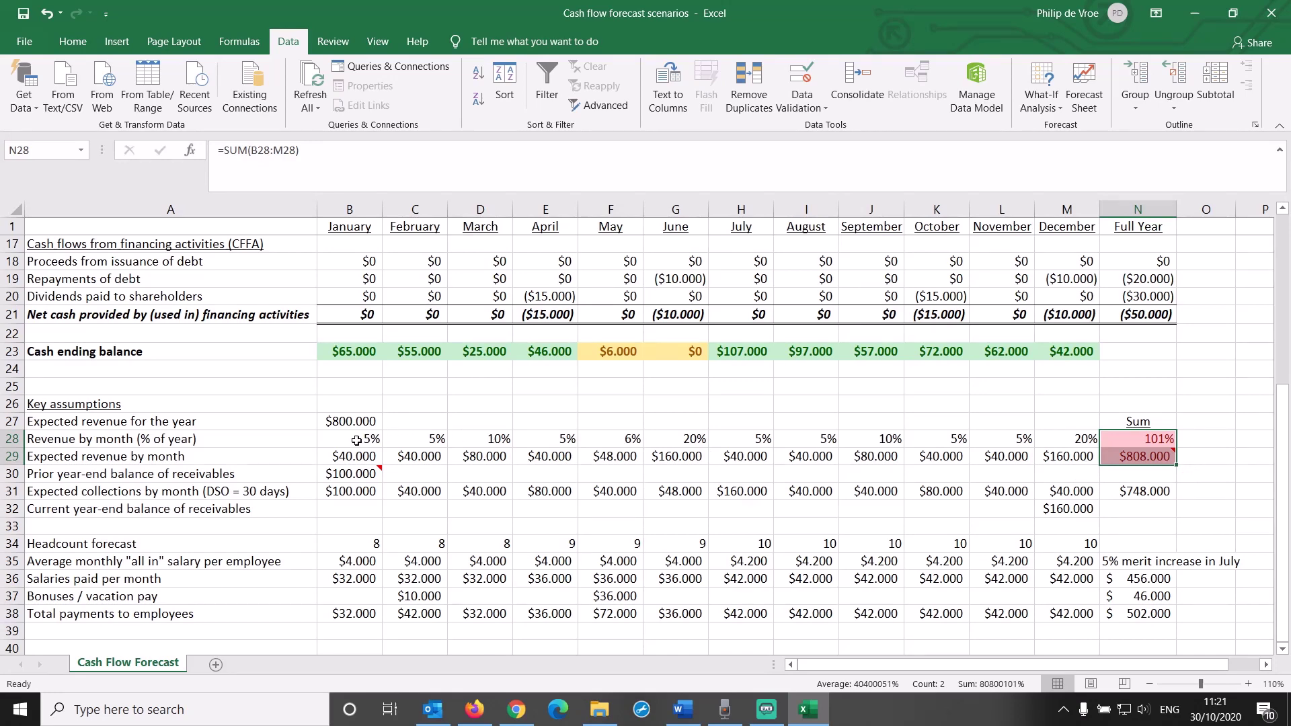
pyautogui.moveTo(357, 441); pyautogui.dragTo(1097, 452)
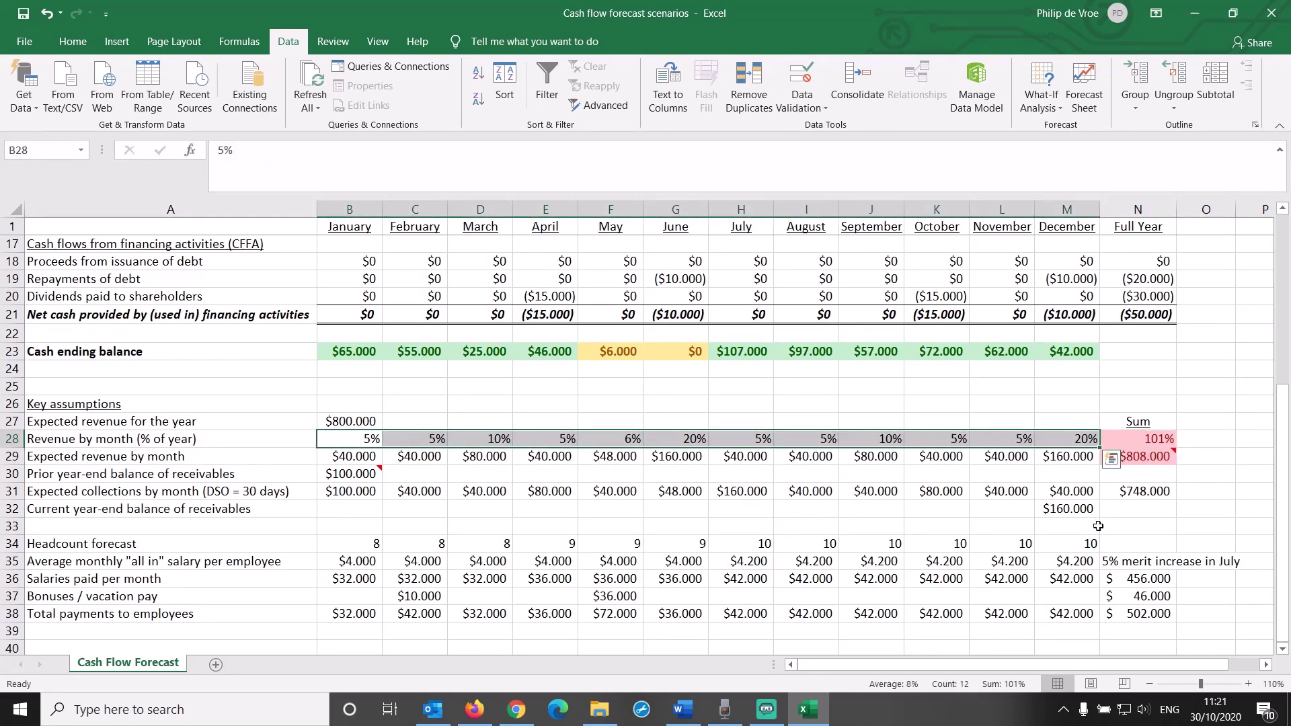
pyautogui.doubleClick(1136, 438)
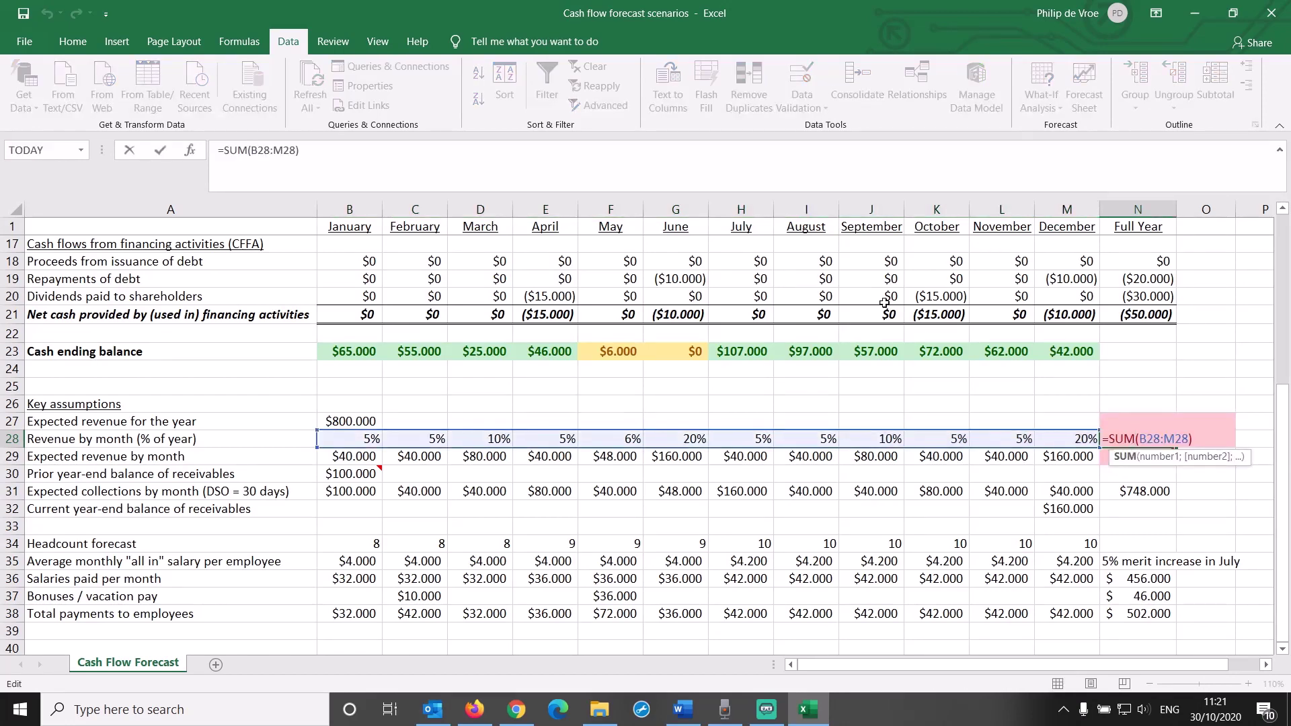
pyautogui.hotkey('ctrl', 'Return')
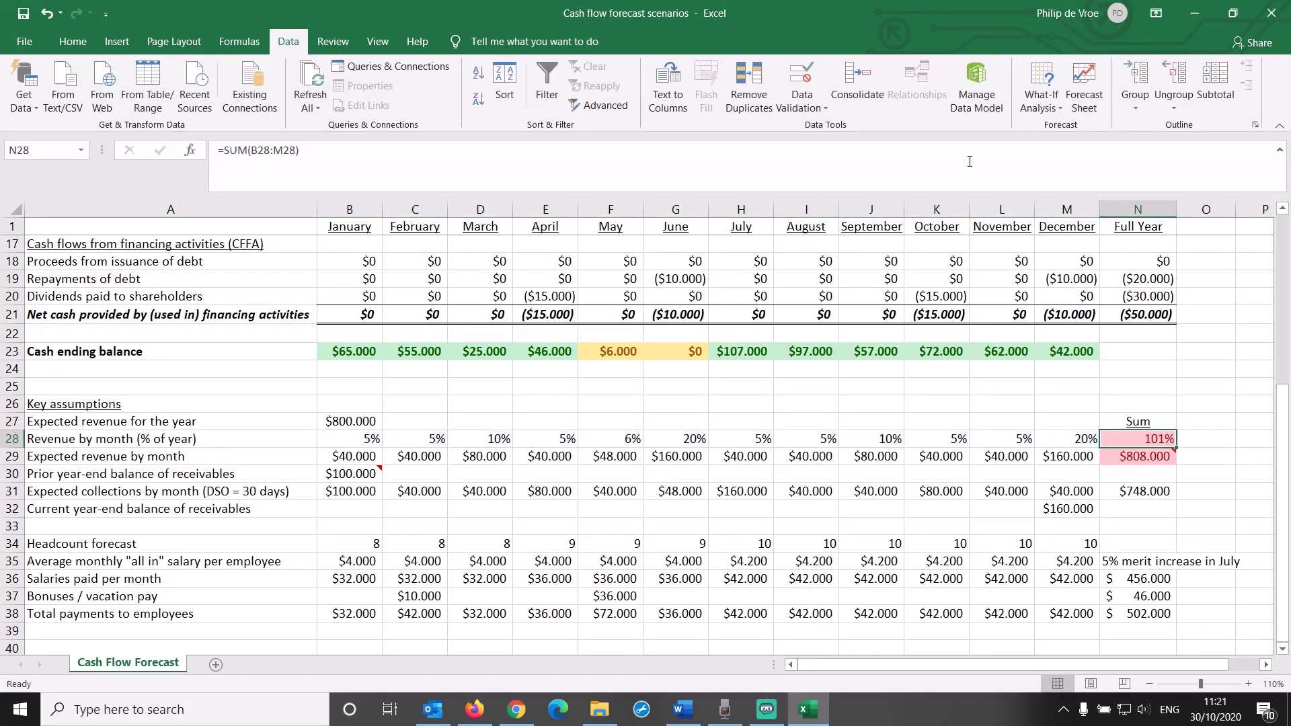
# Step: Goal-seek N28 to 1 by changing June's percentage in G28, and accept it
pyautogui.click(1046, 113)
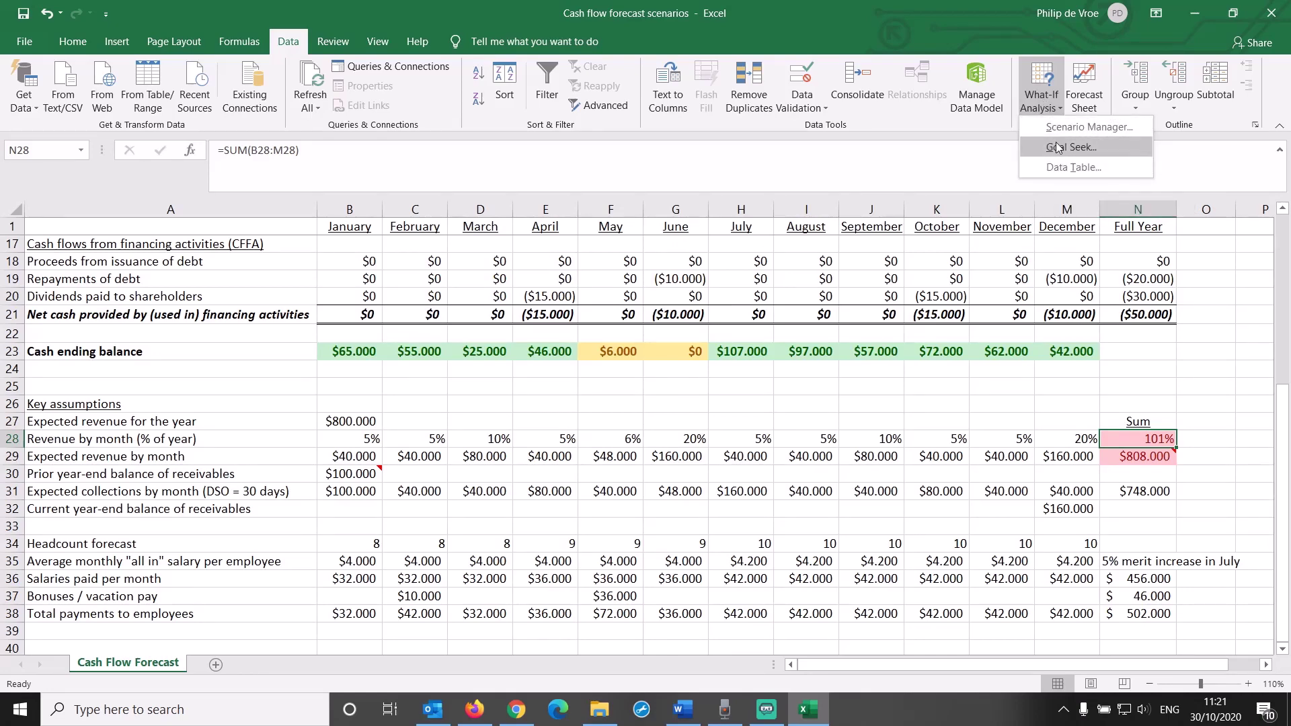
pyautogui.click(1060, 148)
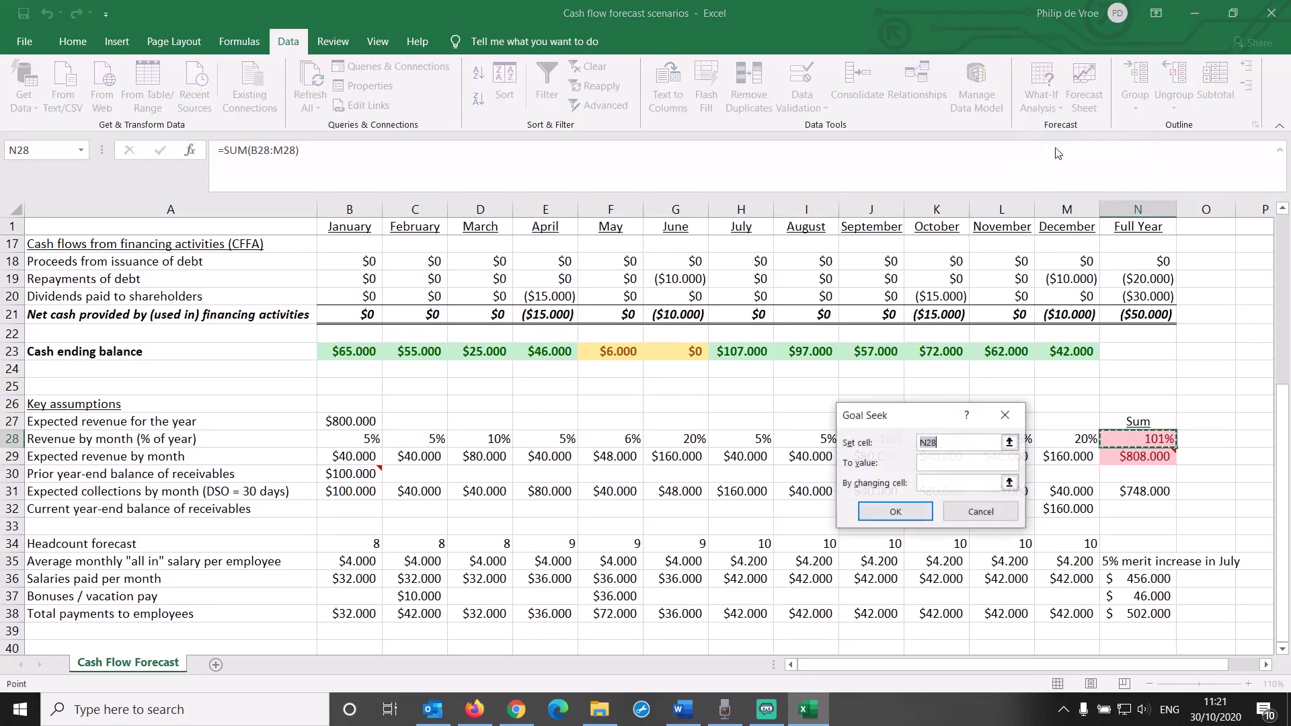
pyautogui.click(942, 464)
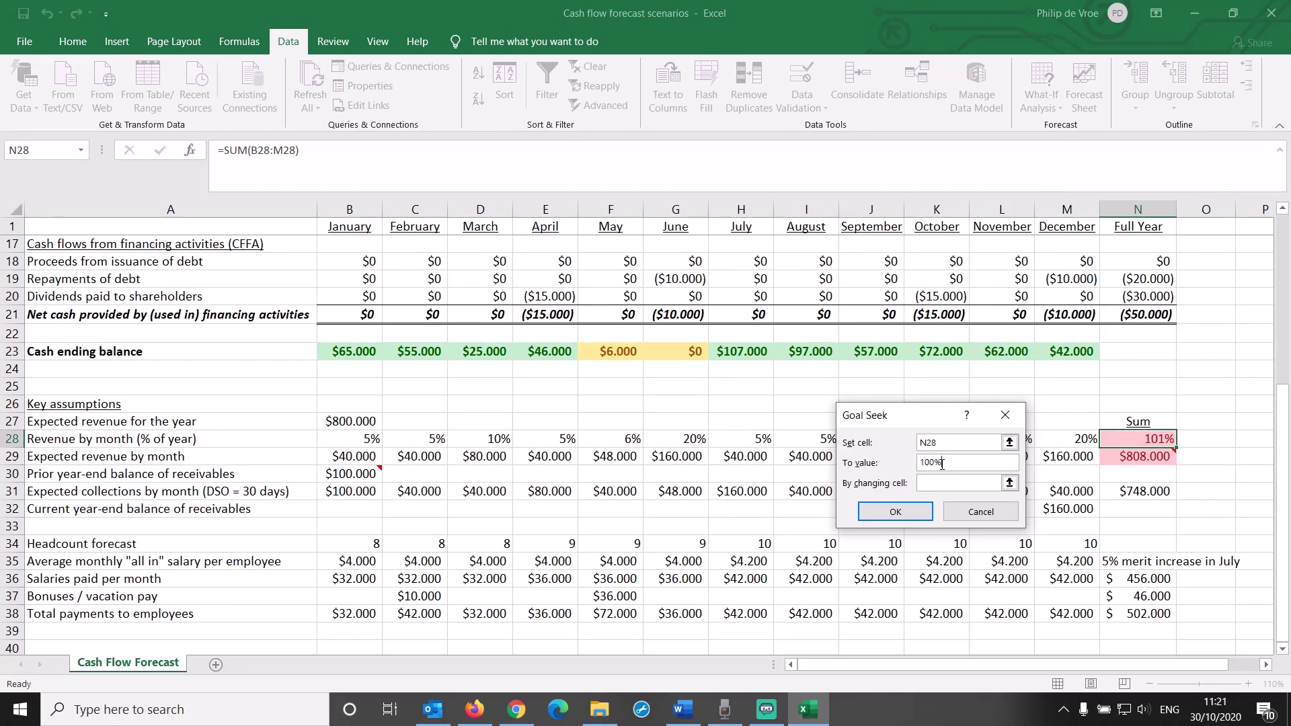
pyautogui.click(962, 483)
pyautogui.click(694, 440)
pyautogui.click(891, 513)
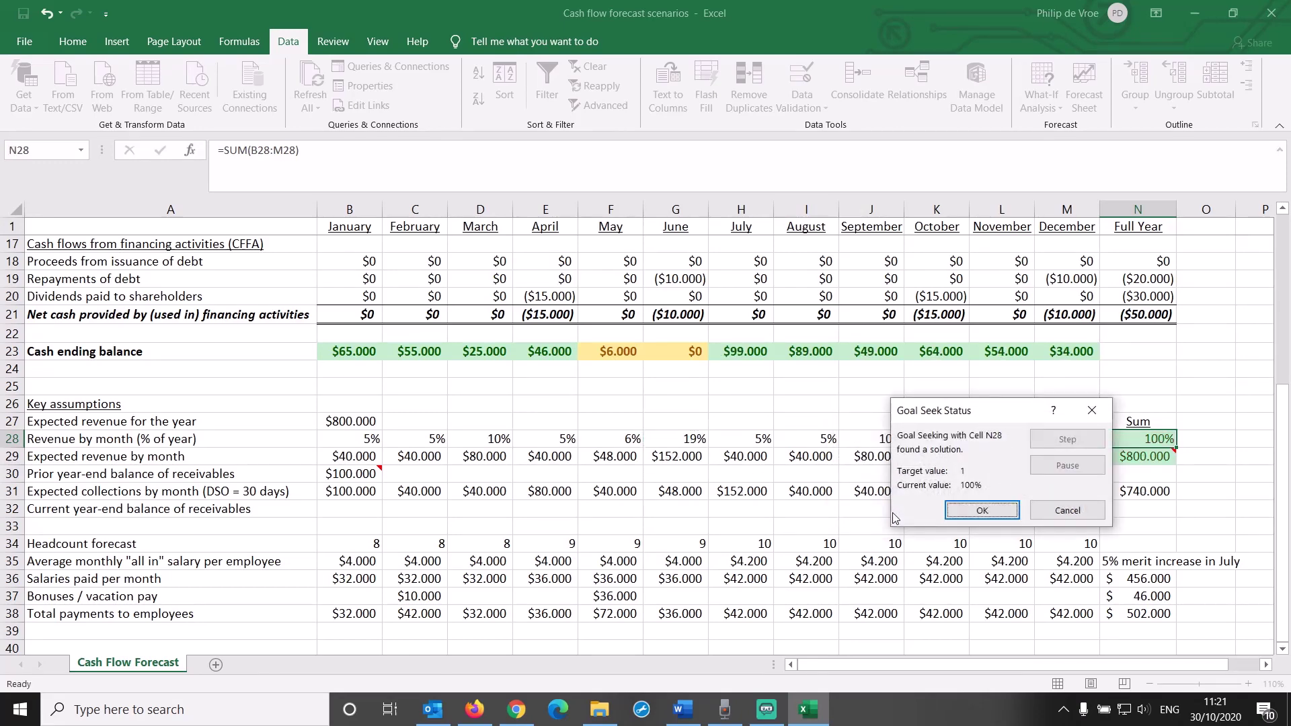
pyautogui.click(982, 511)
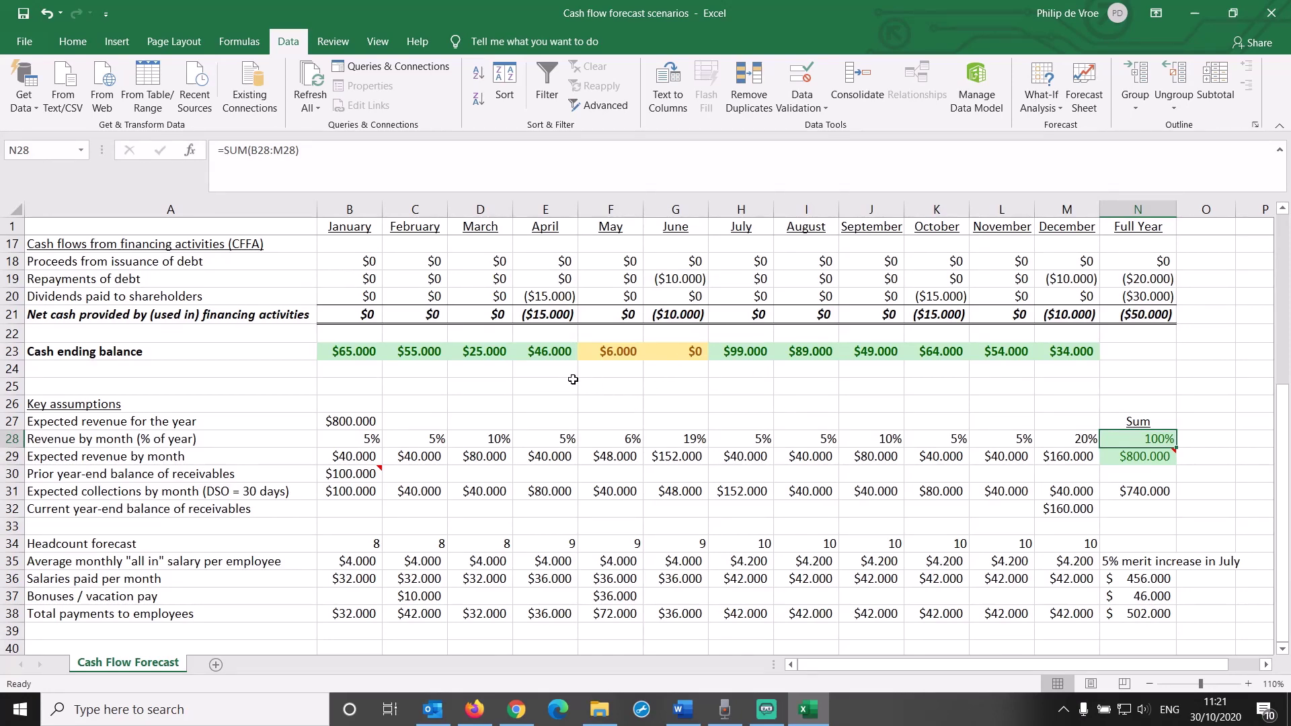
pyautogui.click(50, 18)
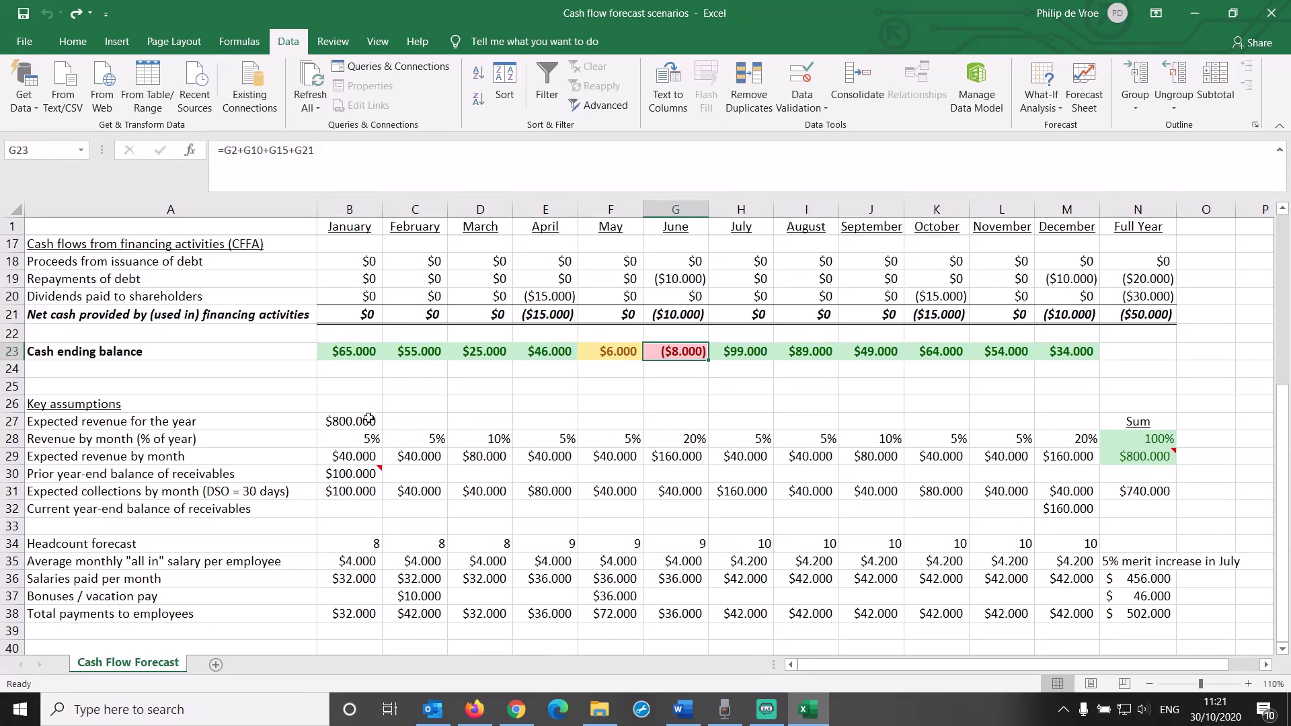
pyautogui.doubleClick(371, 421)
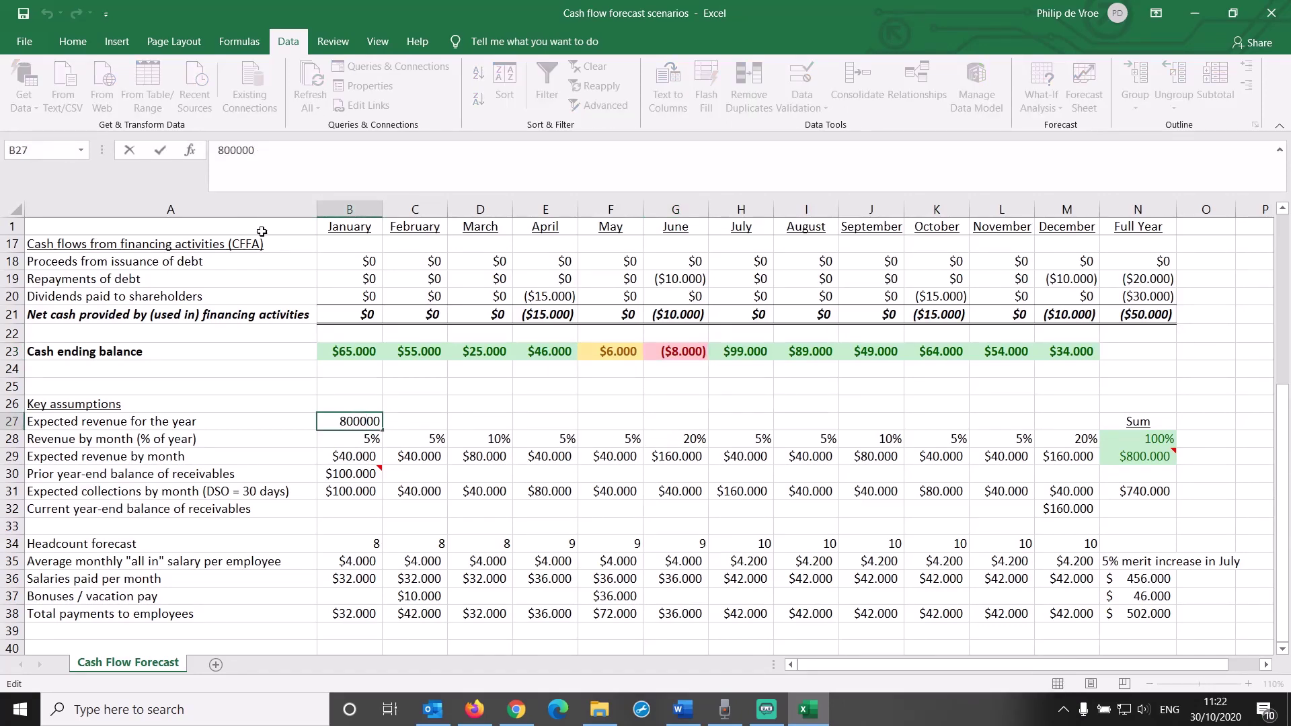
pyautogui.press('Escape')
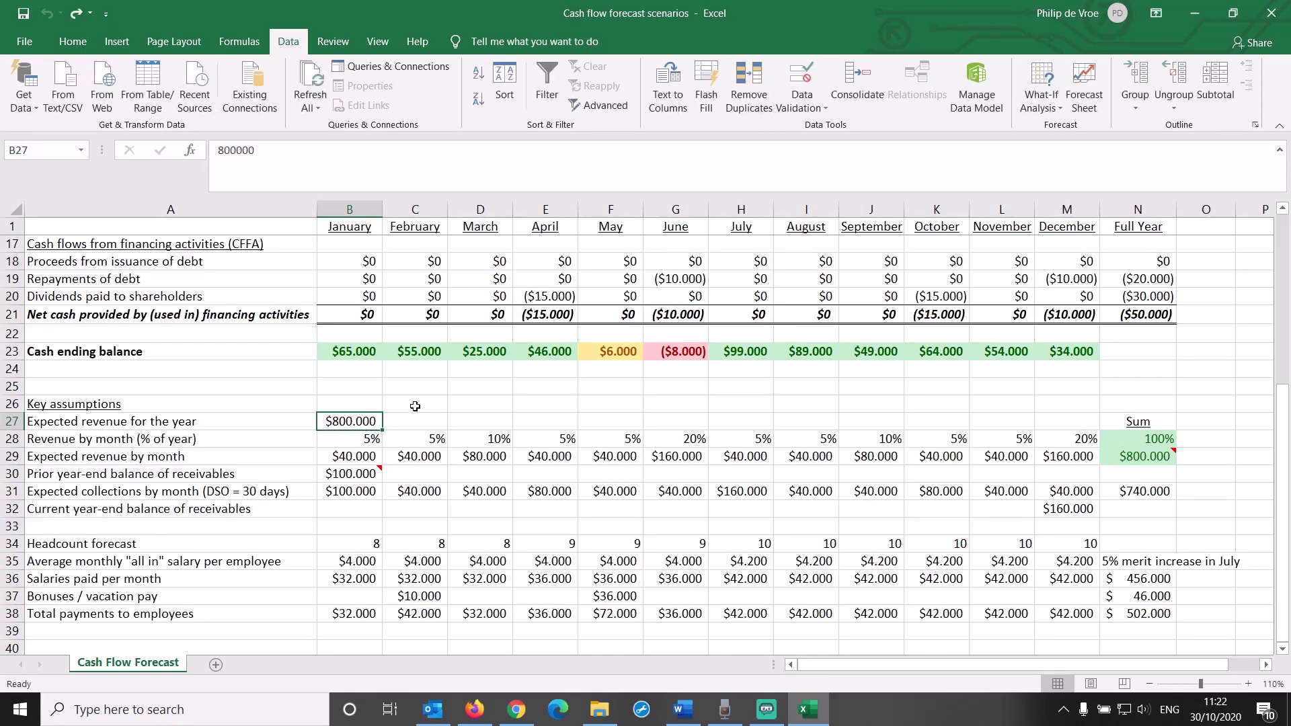
pyautogui.write('850')
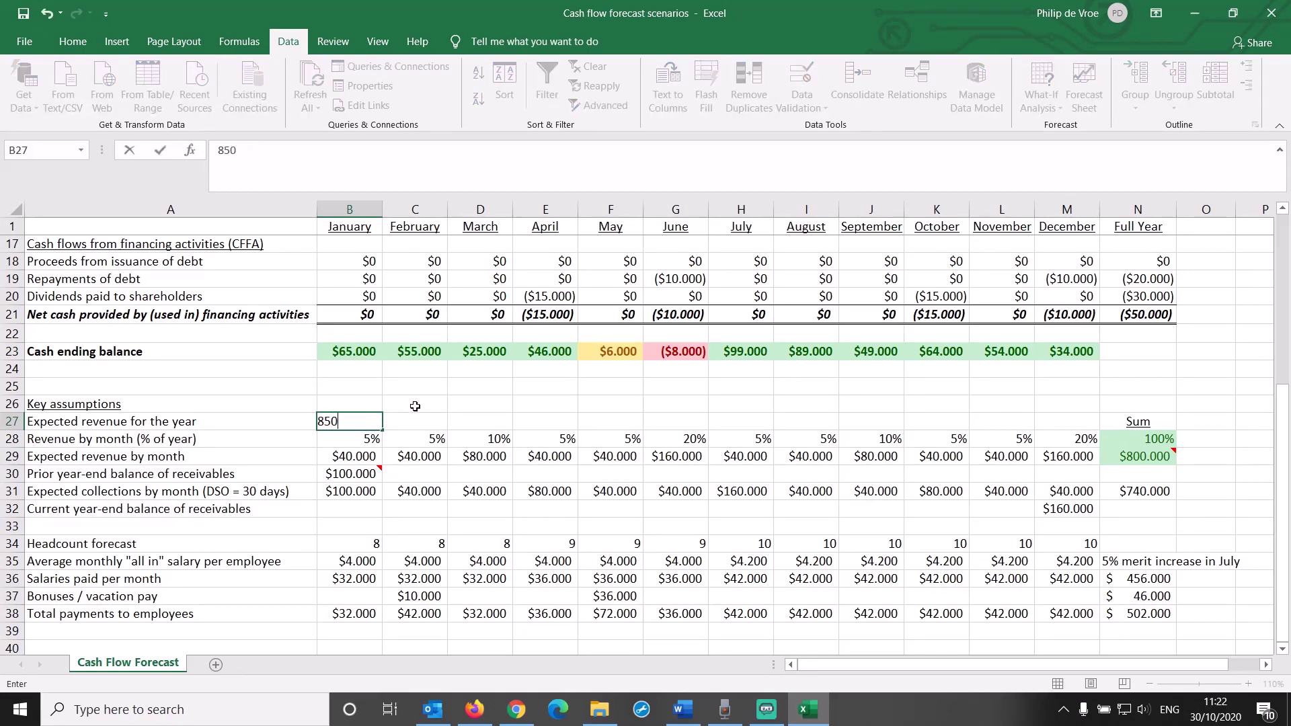
pyautogui.write('000')
pyautogui.press('Return')
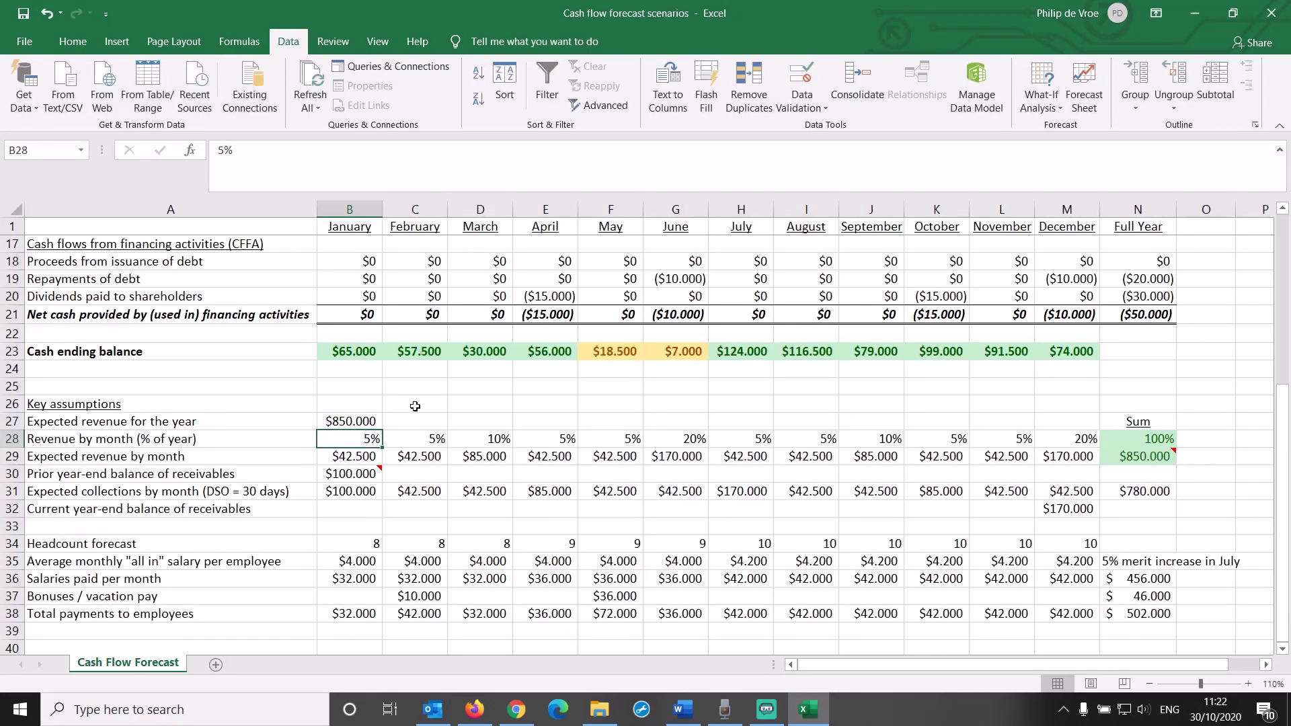
pyautogui.press('Up')
pyautogui.write('820')
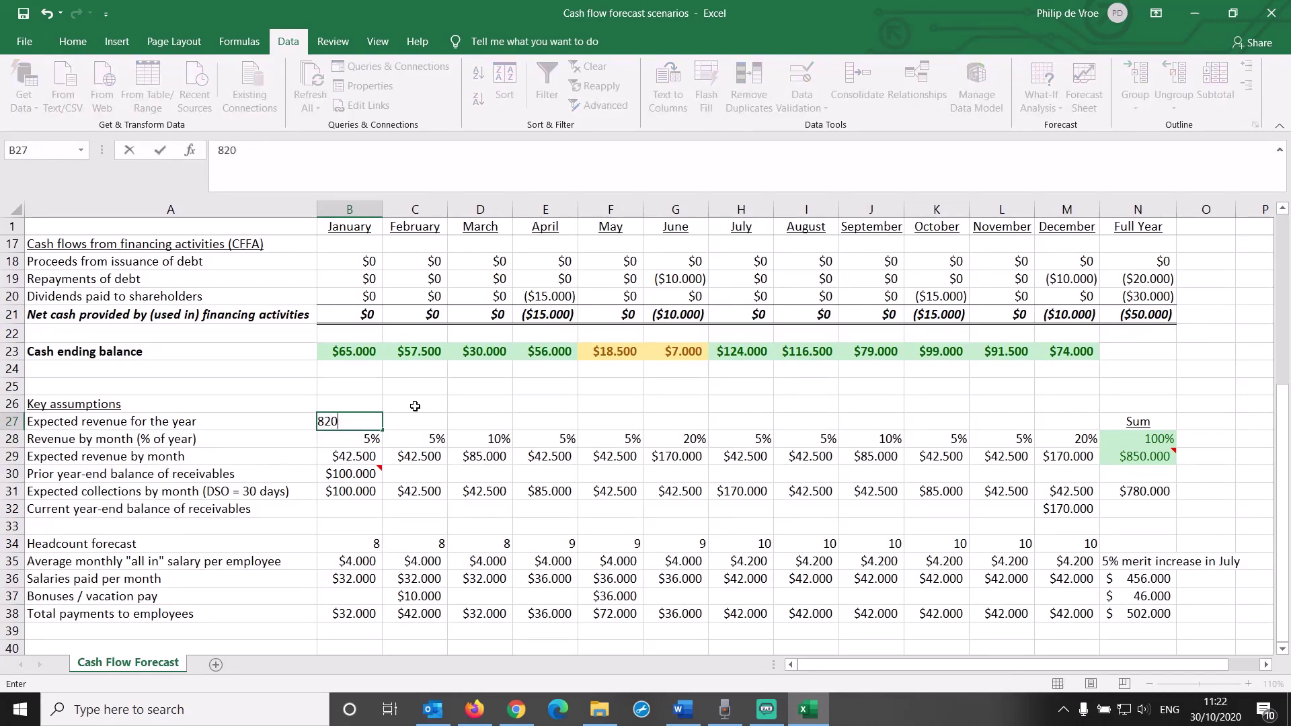
pyautogui.write('000')
pyautogui.press('Return')
pyautogui.press('Up')
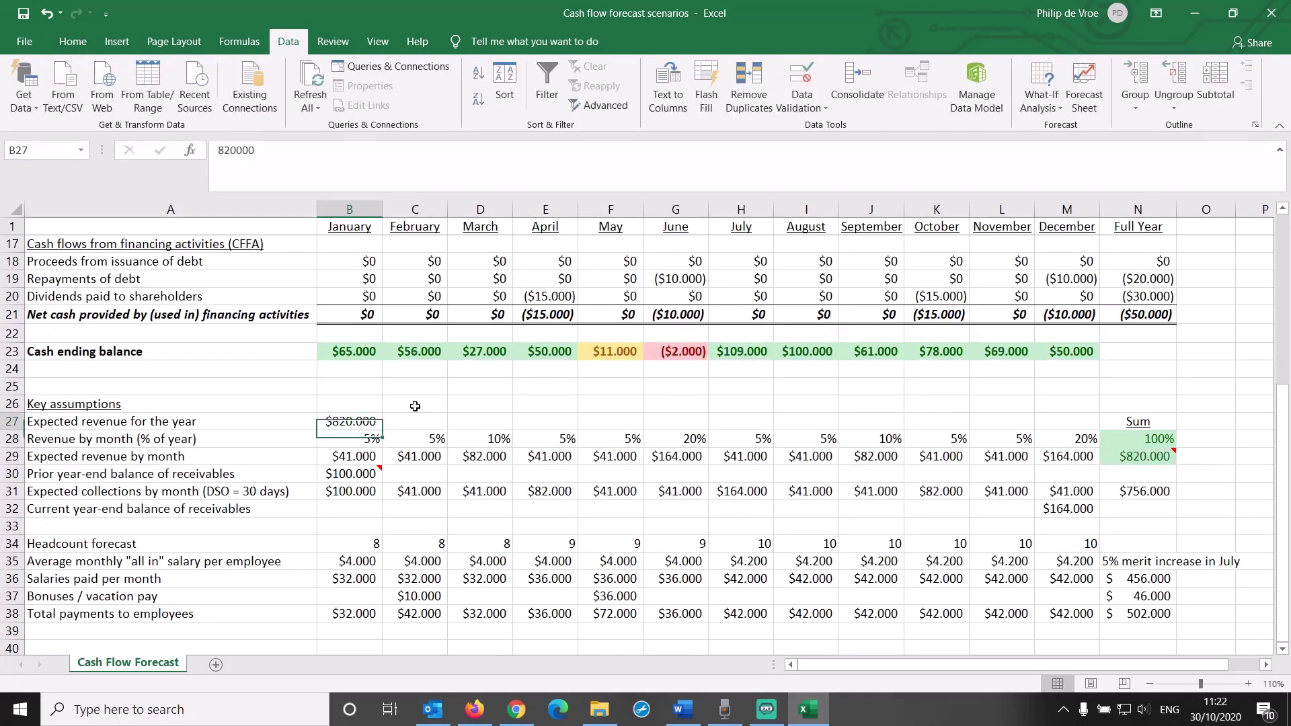
pyautogui.write('800.0')
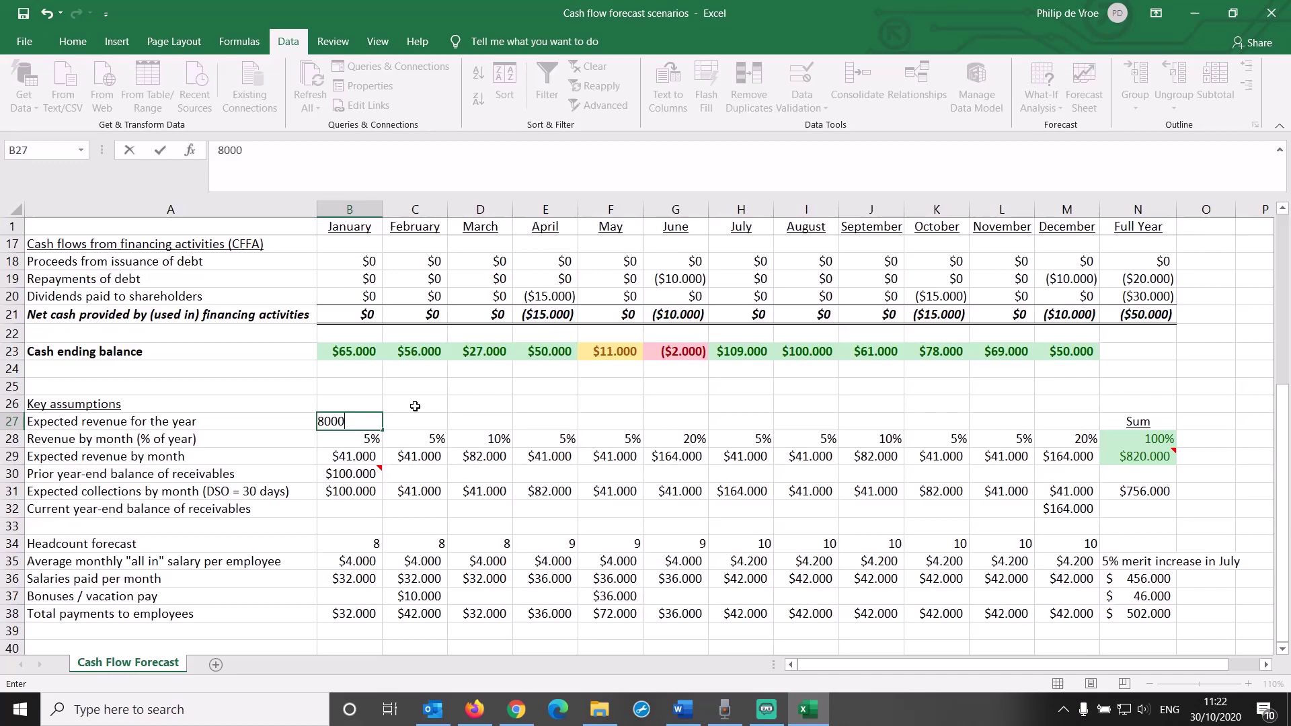
pyautogui.write('00')
pyautogui.press('Return')
pyautogui.press('Up')
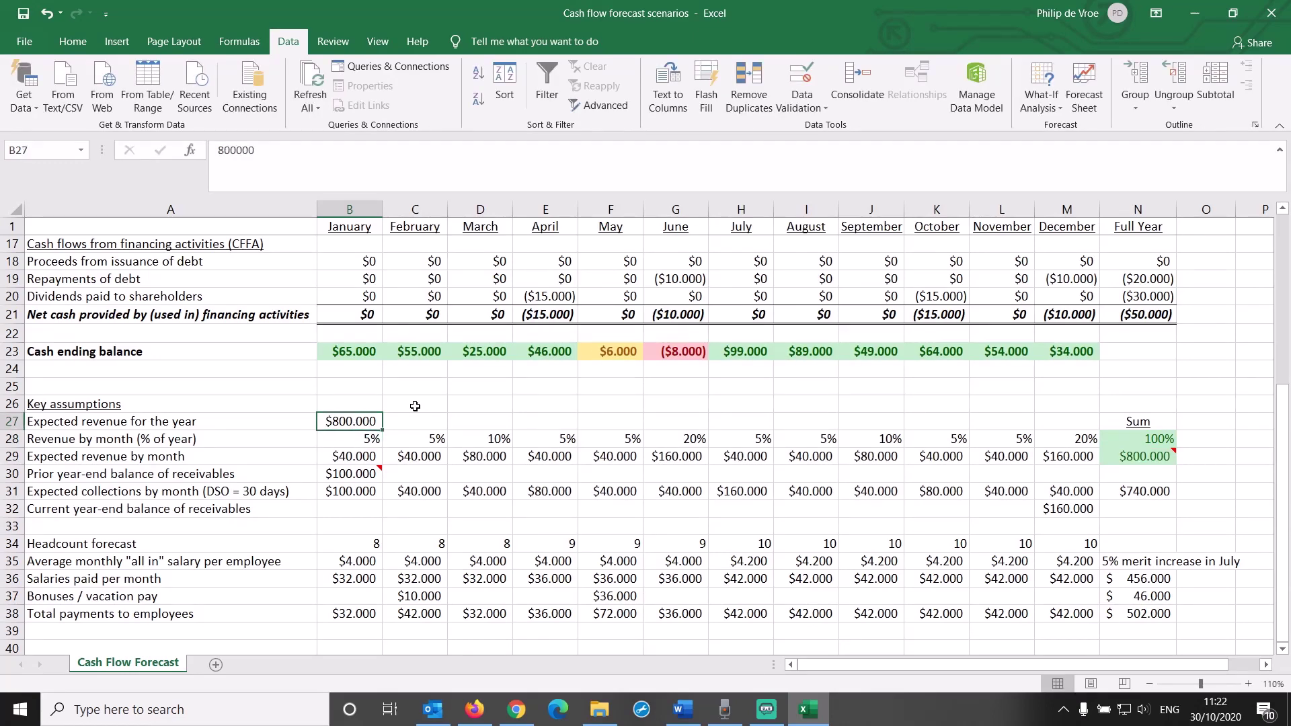
pyautogui.click(674, 349)
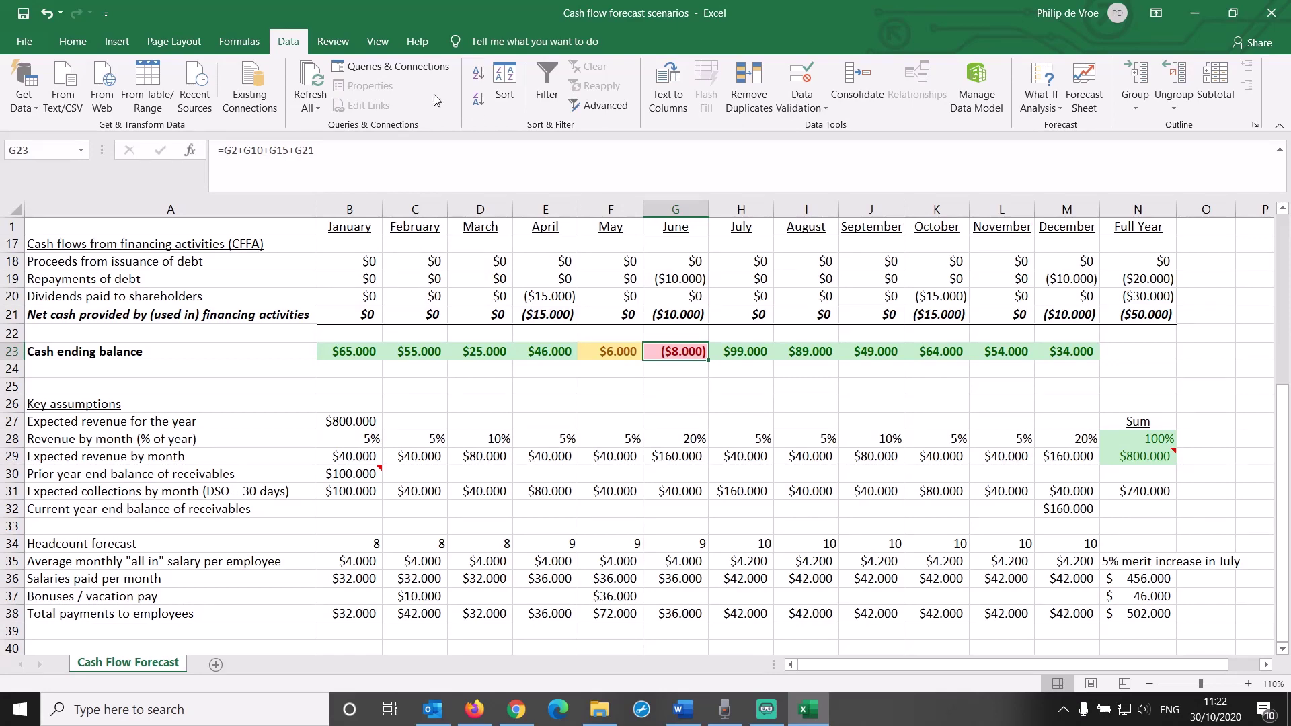
# Step: Goal-seek G23 to 0 by changing expected yearly revenue B27, reaching $826.667
pyautogui.click(1028, 78)
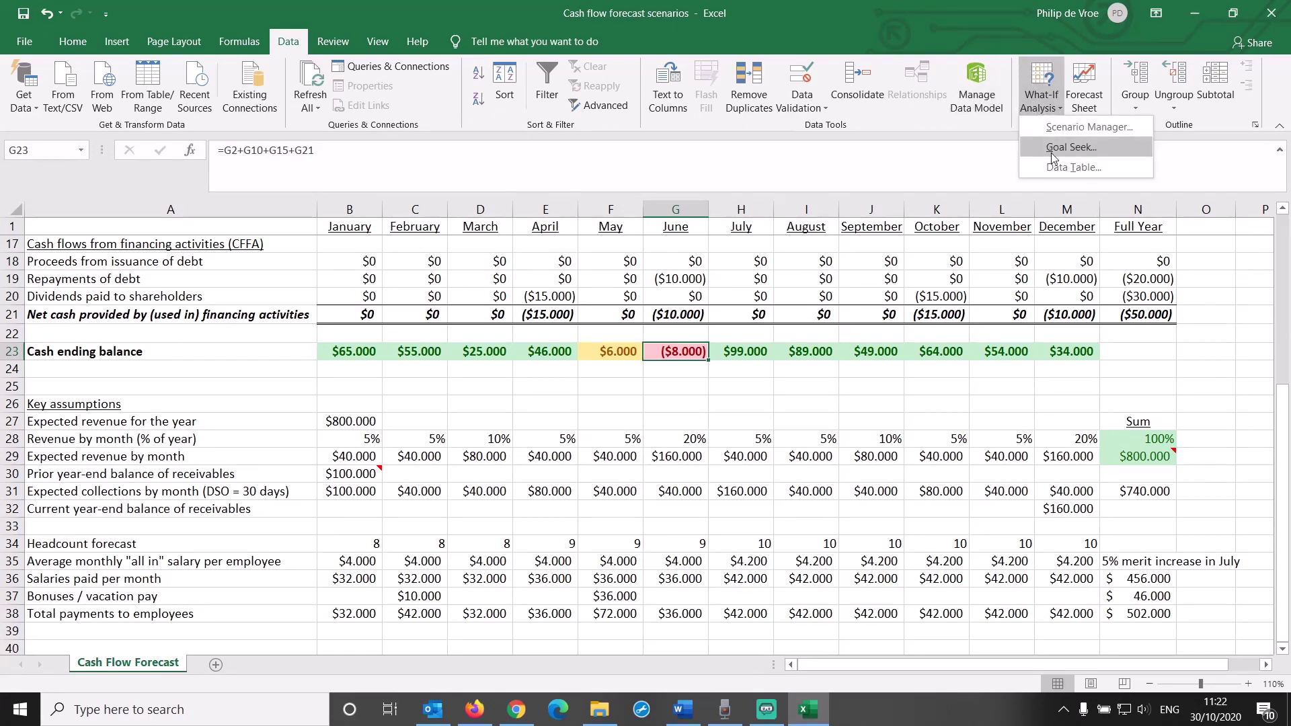
pyautogui.click(1054, 156)
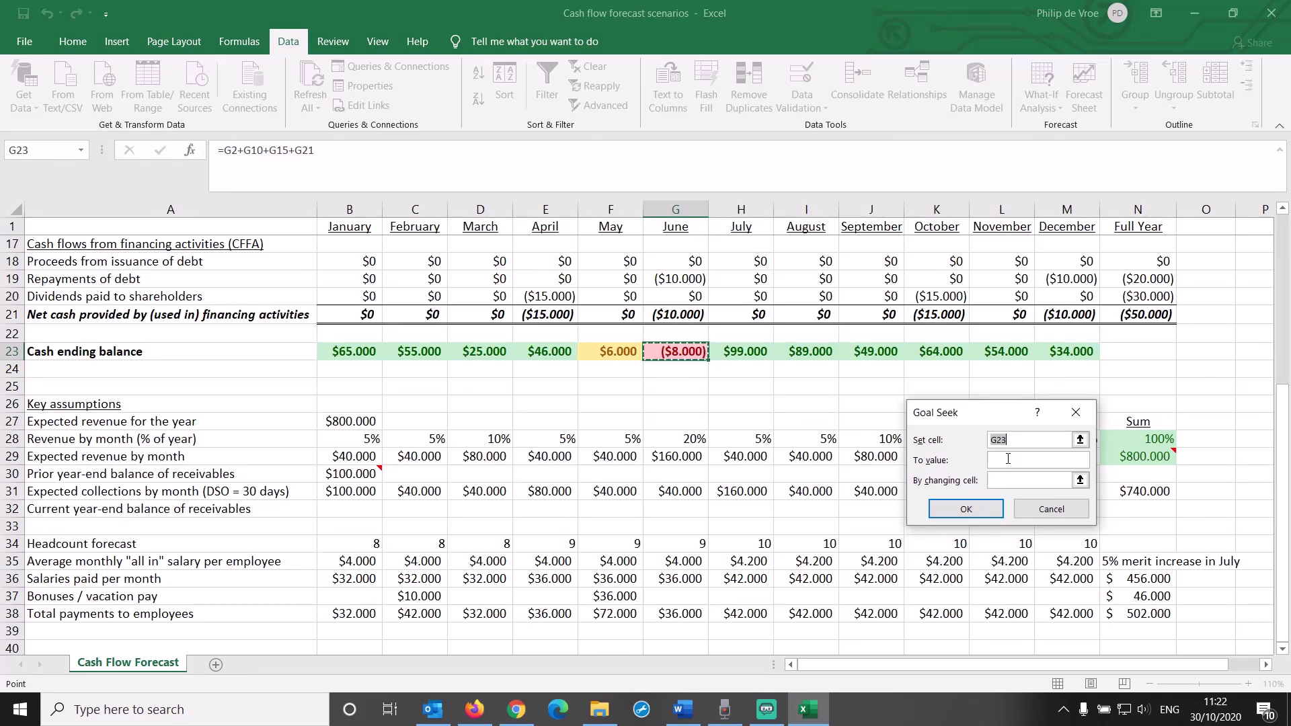
pyautogui.click(1008, 458)
pyautogui.write('0')
pyautogui.click(1007, 480)
pyautogui.click(355, 420)
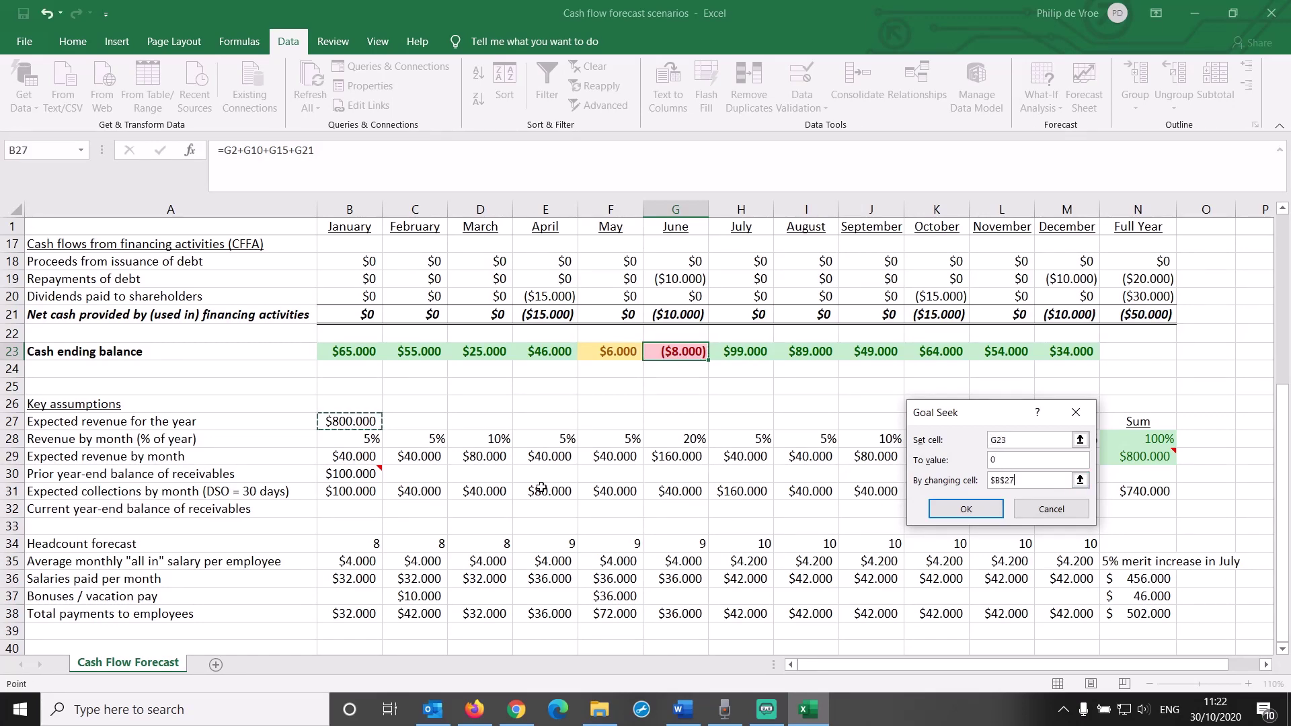
pyautogui.click(969, 510)
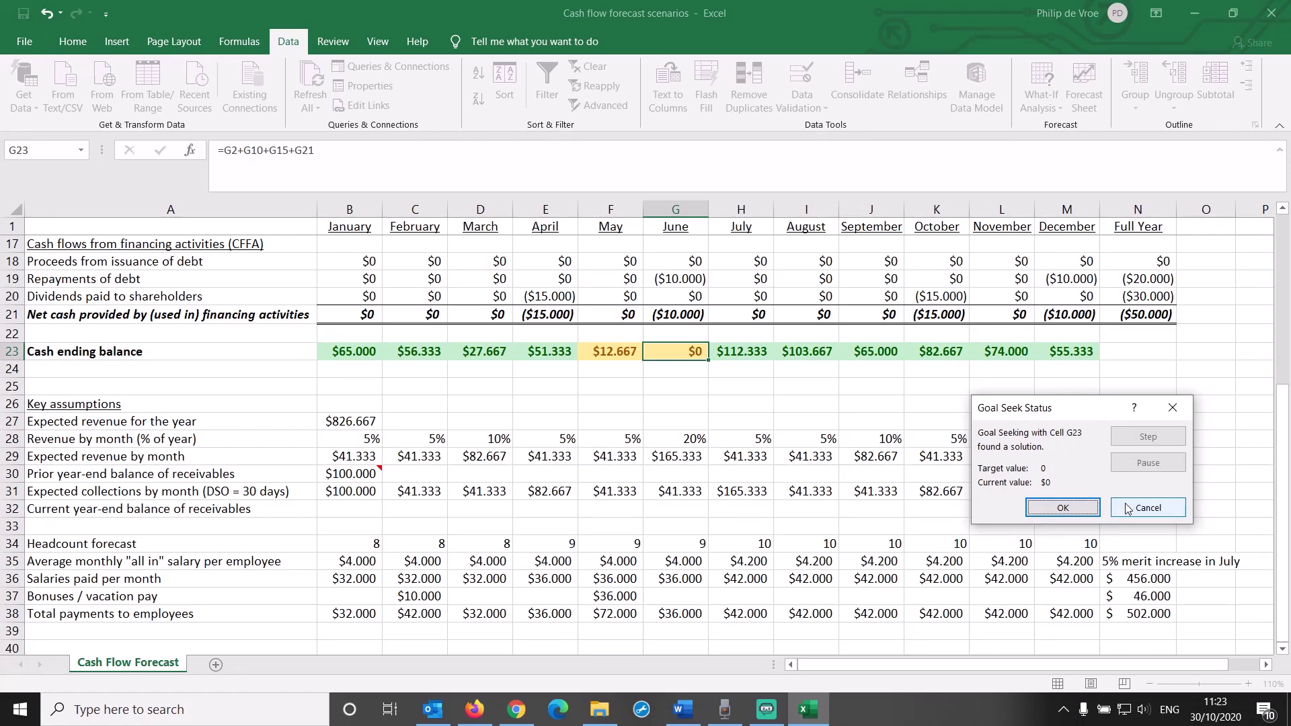
pyautogui.click(1074, 514)
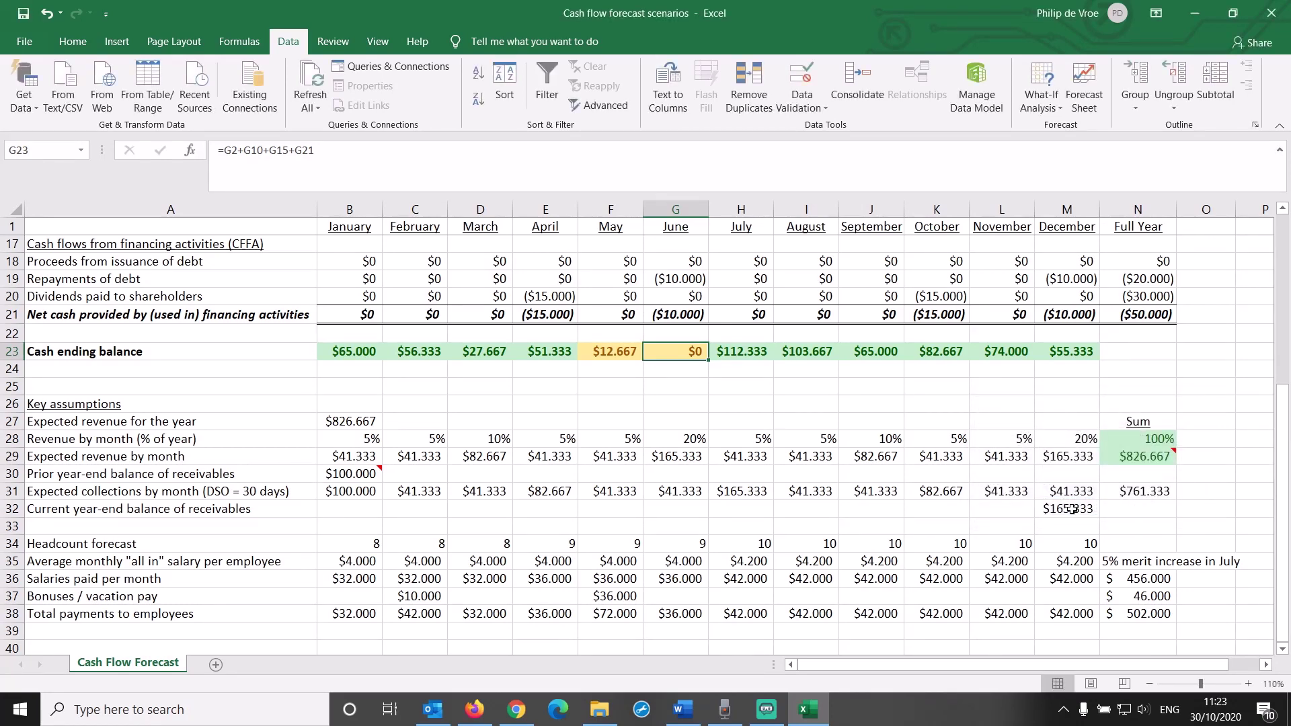
pyautogui.click(349, 422)
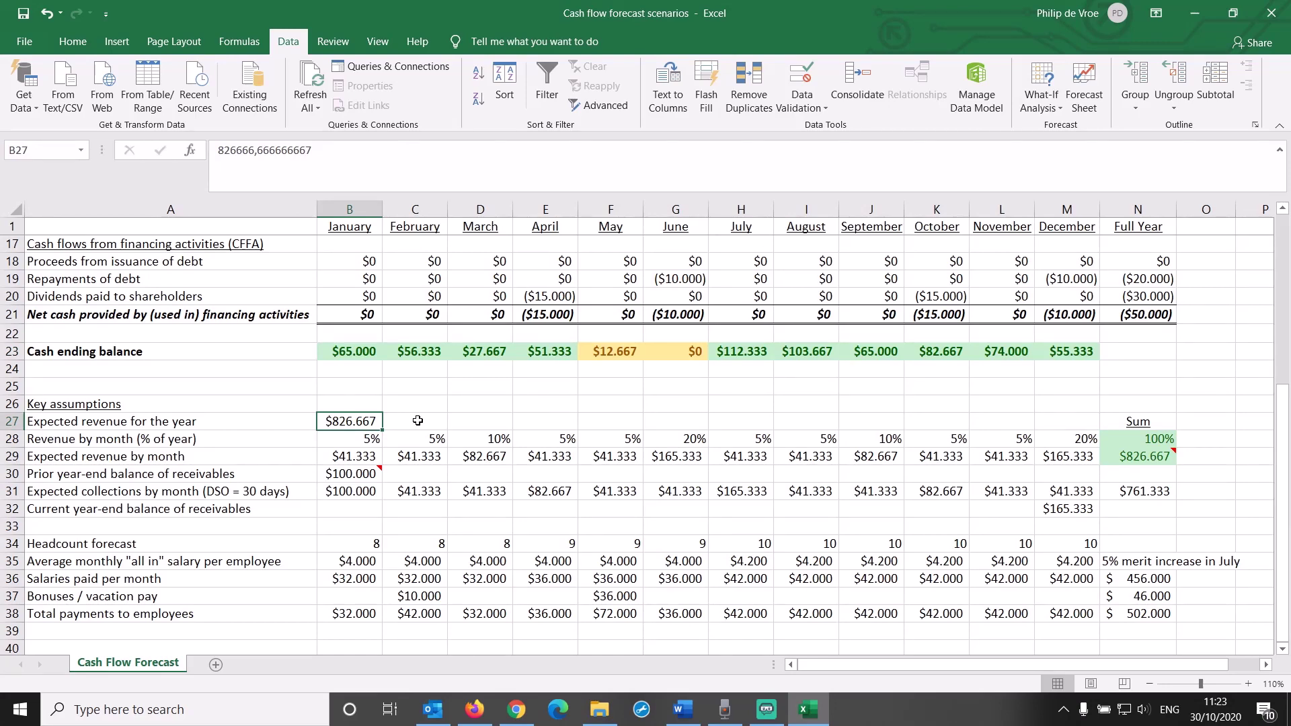
# Step: Undo the Goal Seek to restore $800.000 revenue, then review headcounts and G23's formula
pyautogui.click(47, 14)
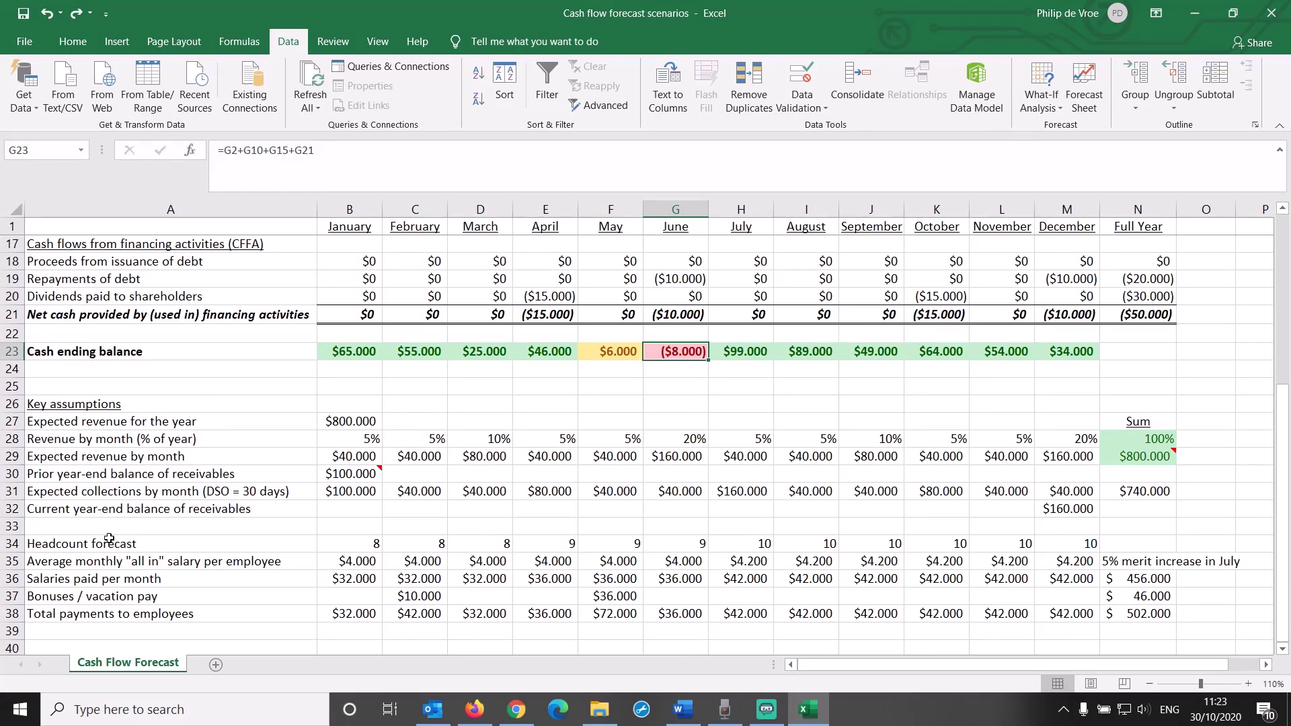
pyautogui.click(12, 543)
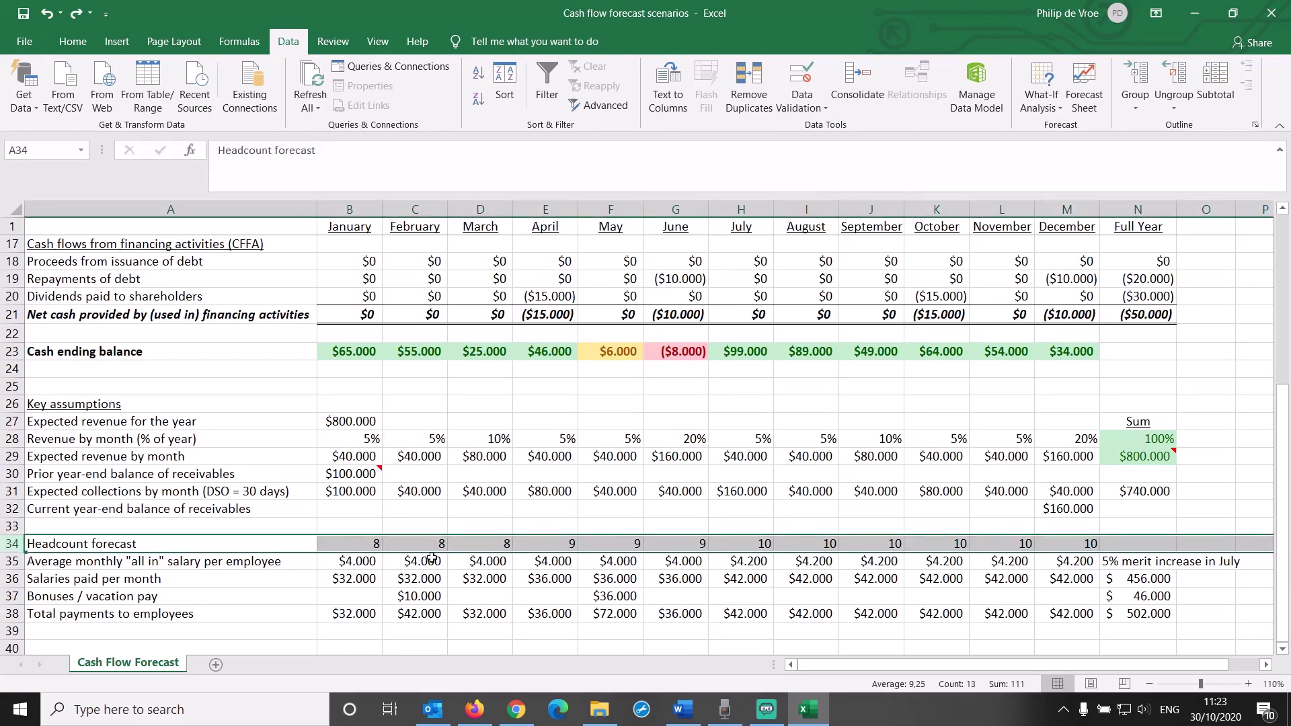
pyautogui.click(481, 546)
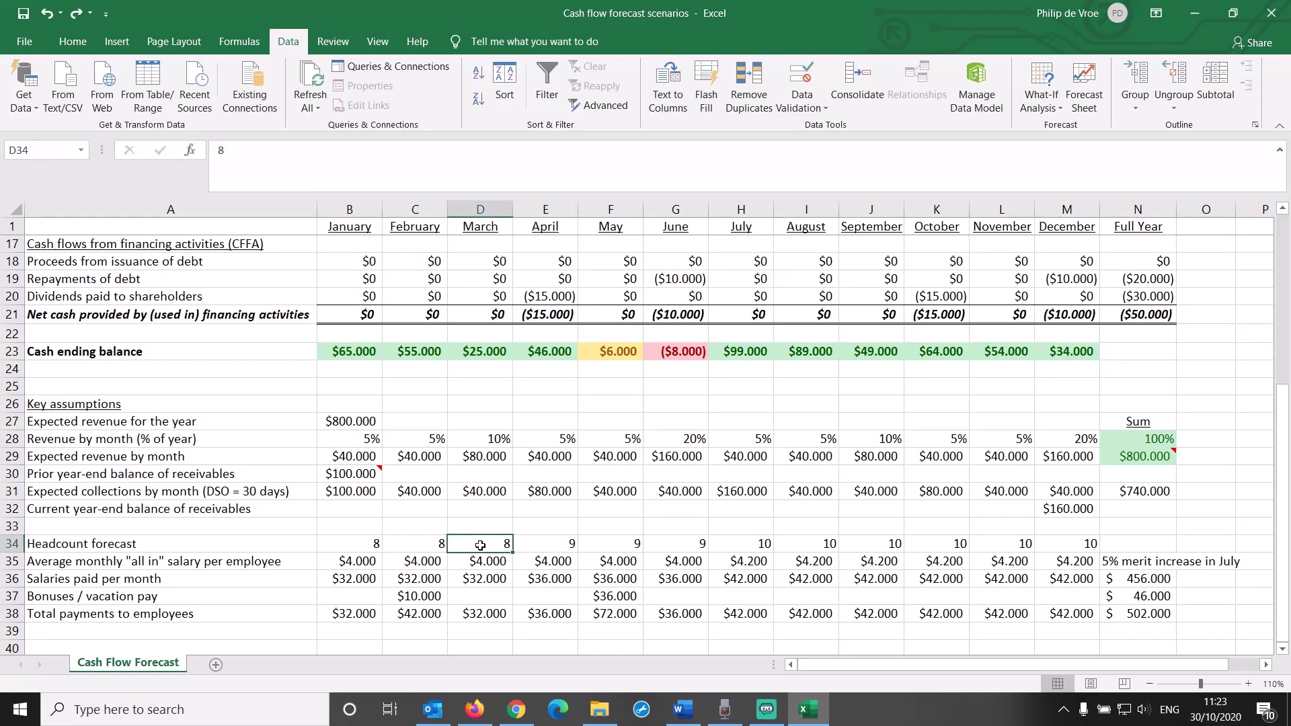
pyautogui.press('Right')
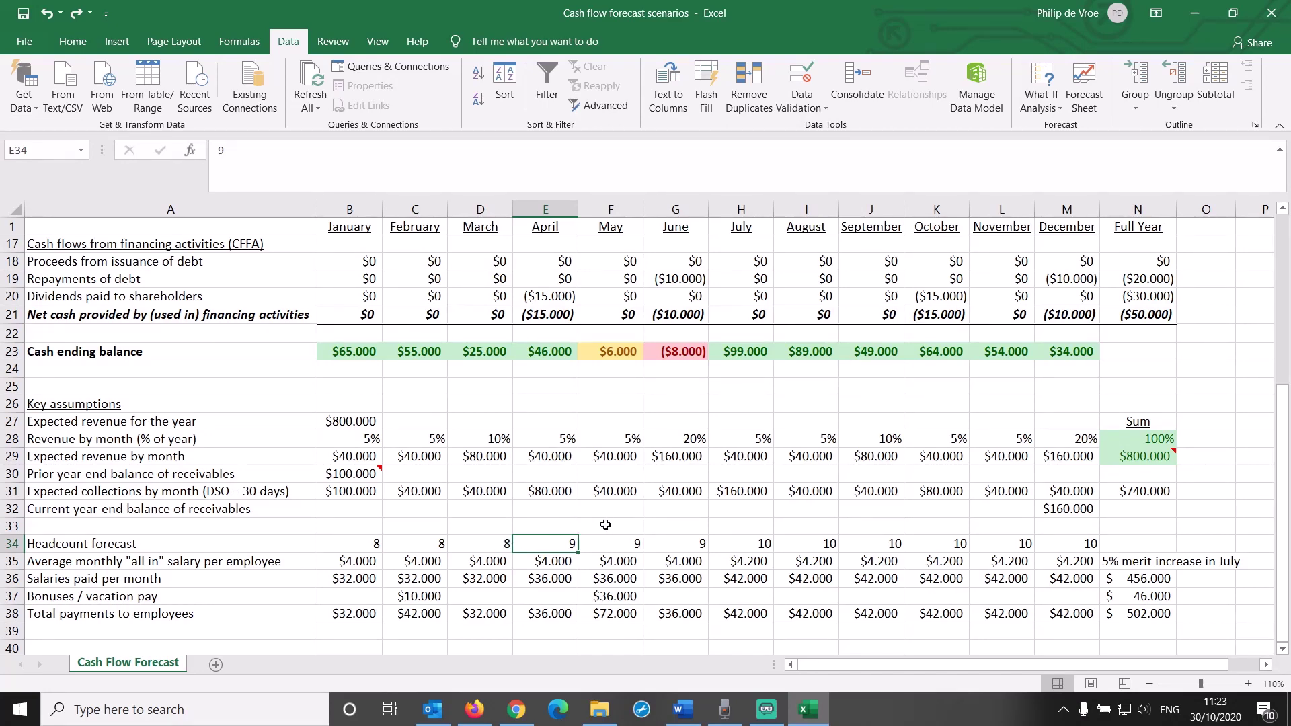
pyautogui.doubleClick(680, 354)
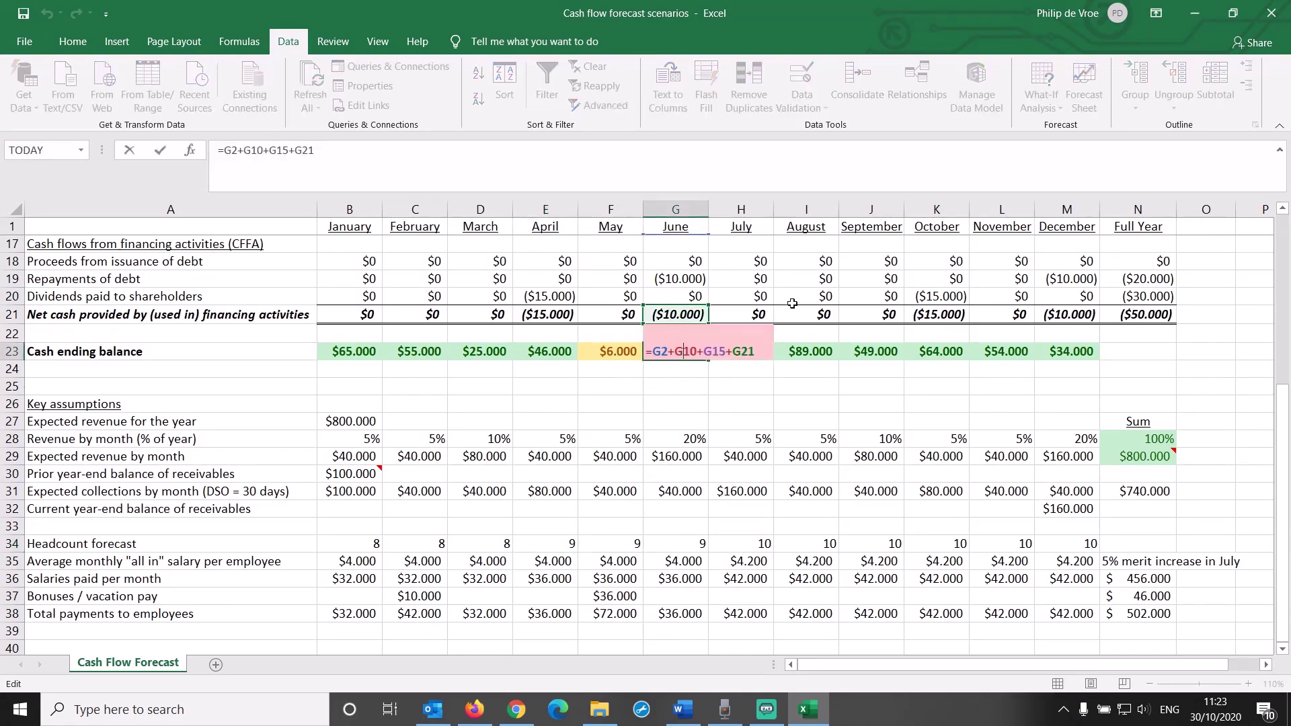
pyautogui.press('Escape')
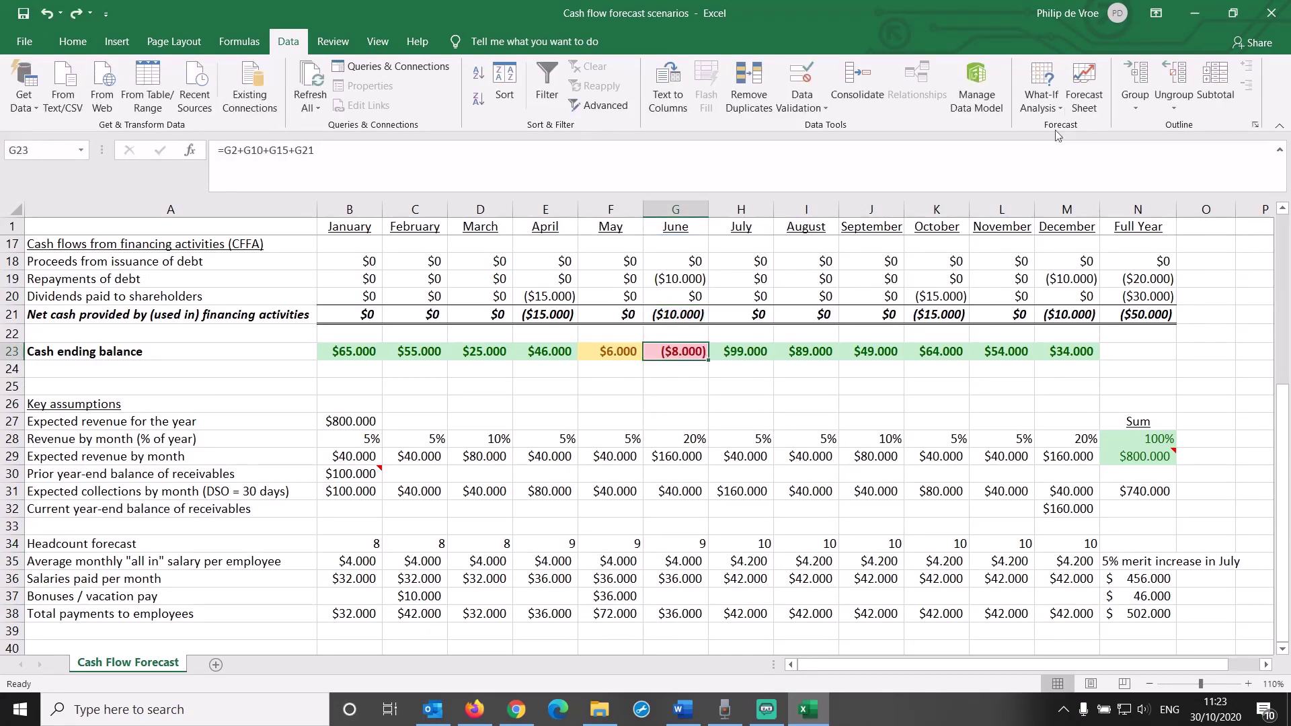
# Step: Goal-seek June's balance to 0 by changing April's headcount, which drops to 7
pyautogui.click(1046, 101)
pyautogui.click(1059, 148)
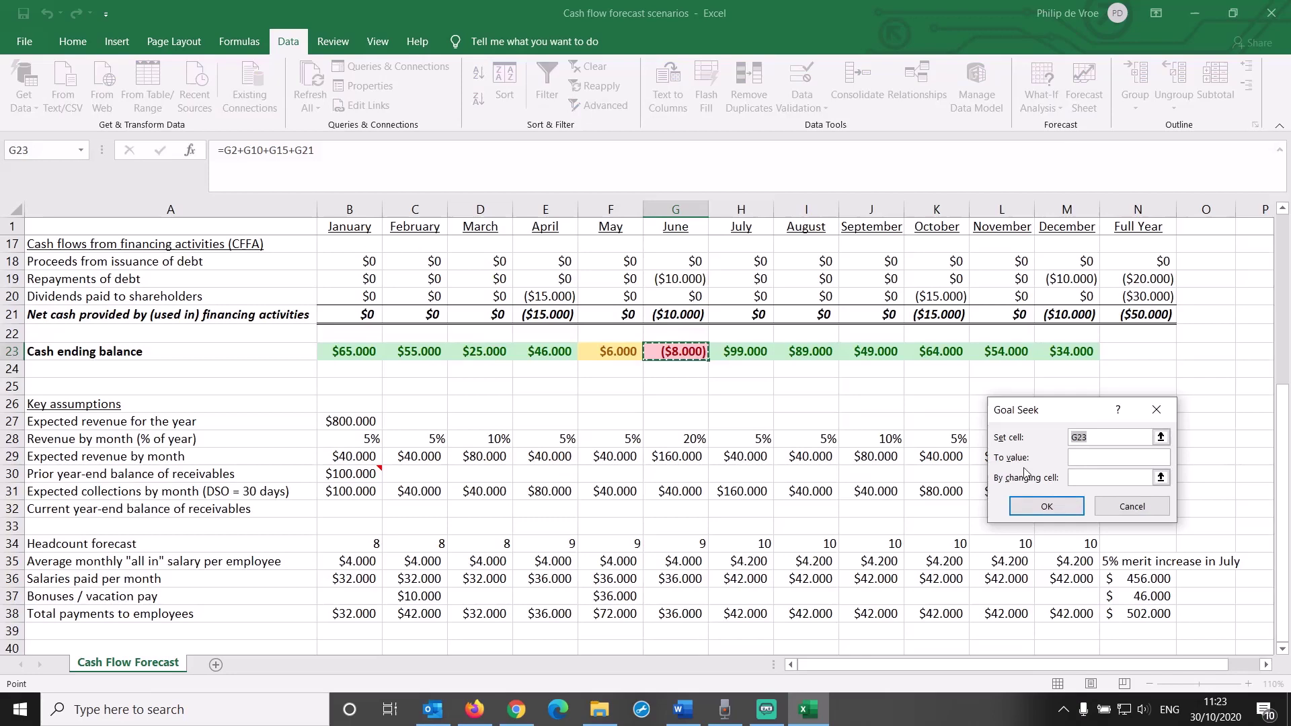
pyautogui.click(1085, 459)
pyautogui.write('0')
pyautogui.click(1084, 478)
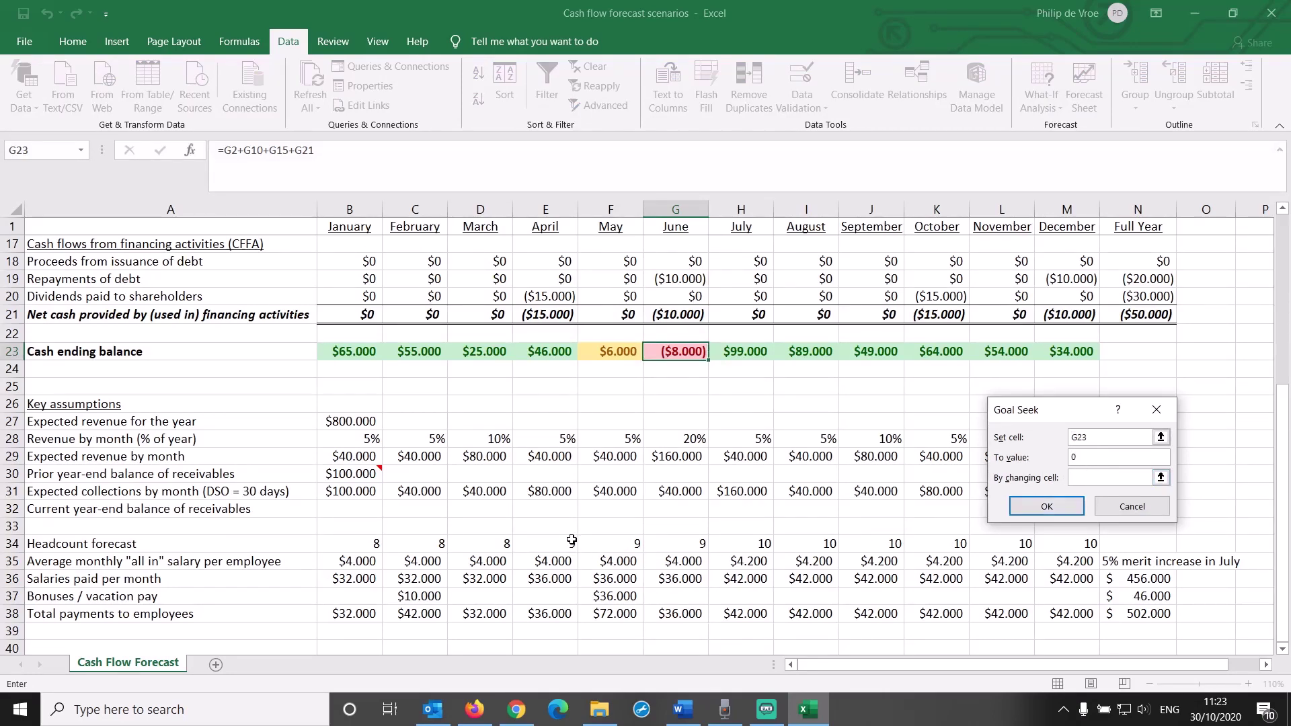
pyautogui.click(568, 543)
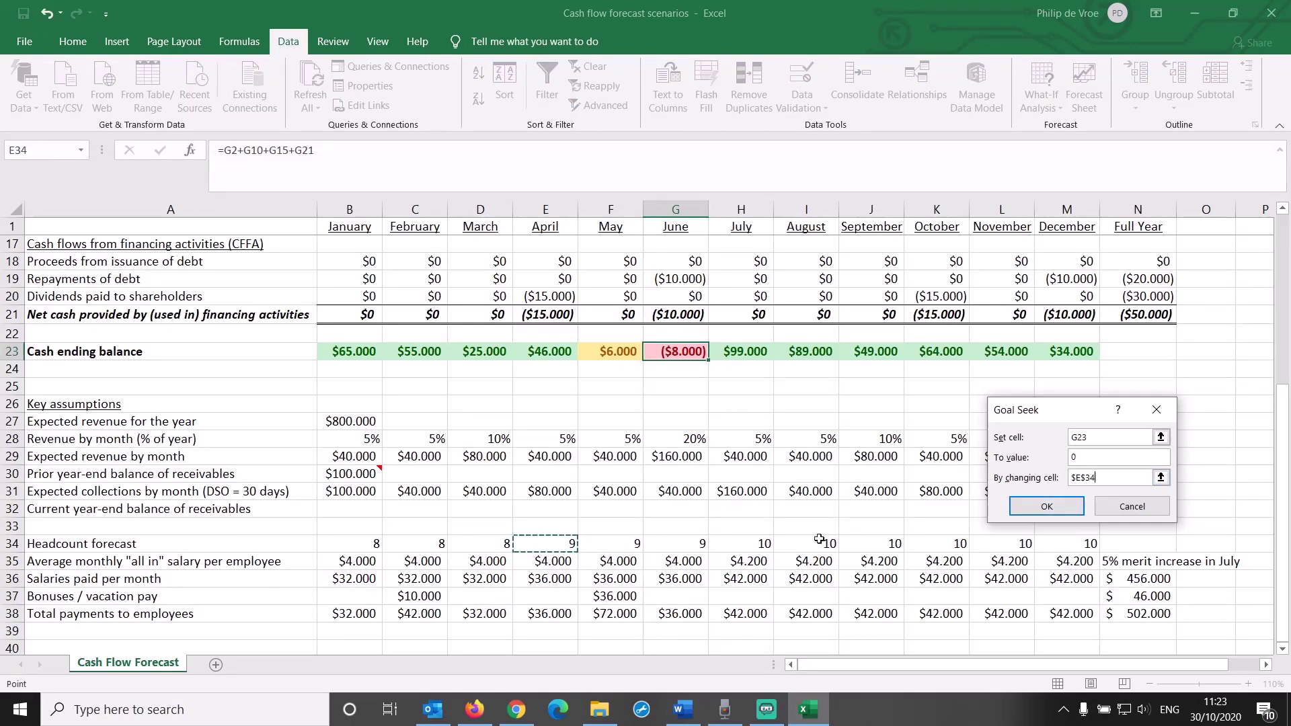
pyautogui.click(1046, 506)
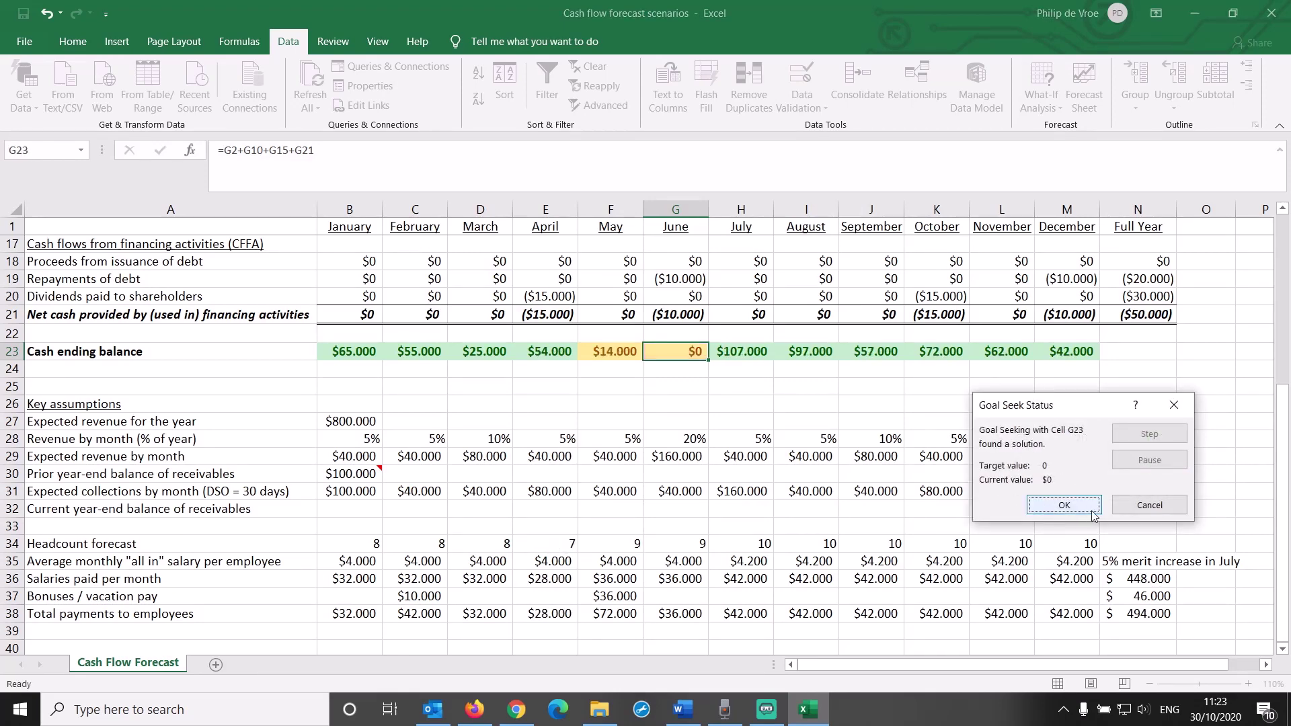
pyautogui.click(1064, 505)
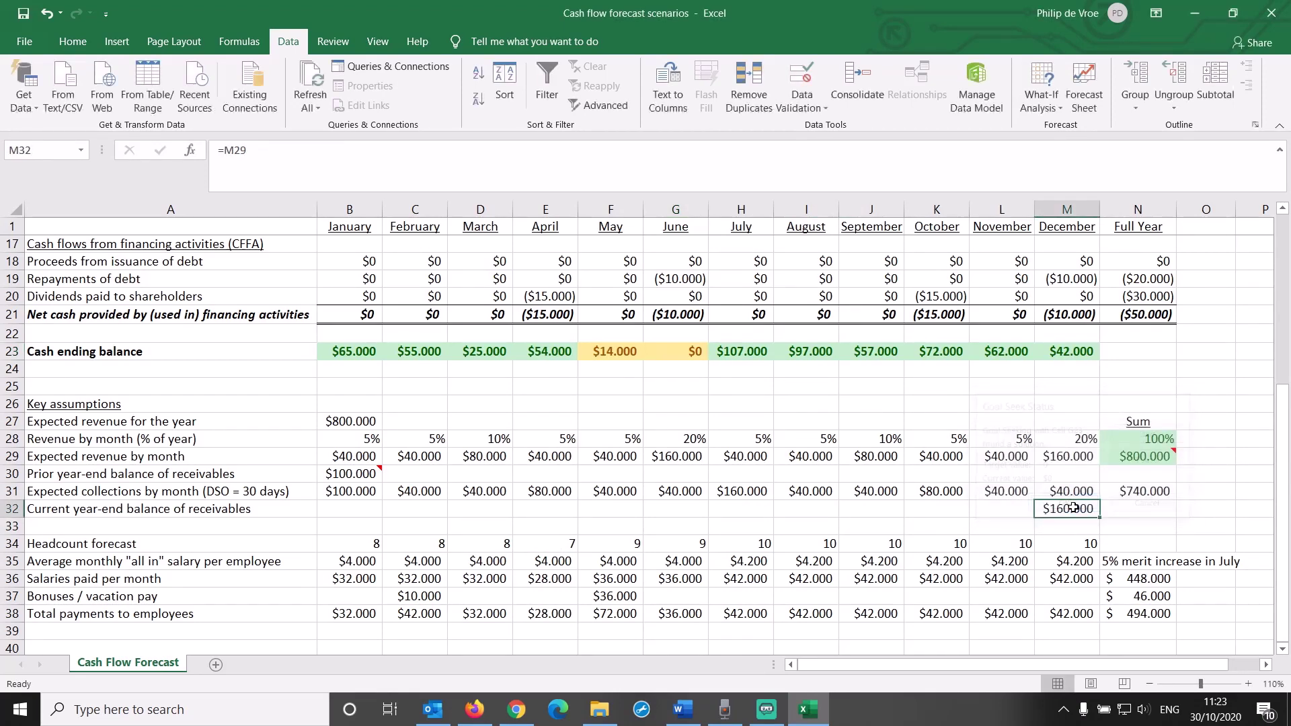
# Step: Compare April's headcount of 7 with March and May, then undo it back to 9
pyautogui.doubleClick(570, 545)
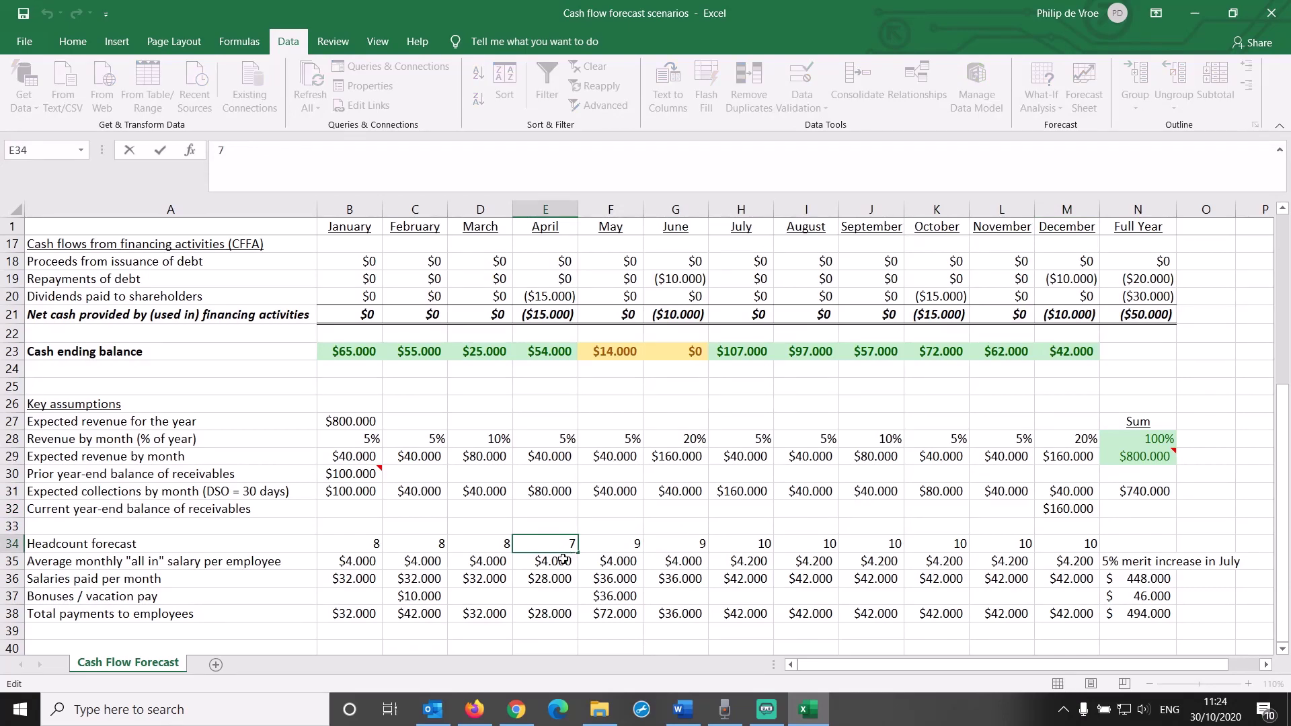
pyautogui.press('Escape')
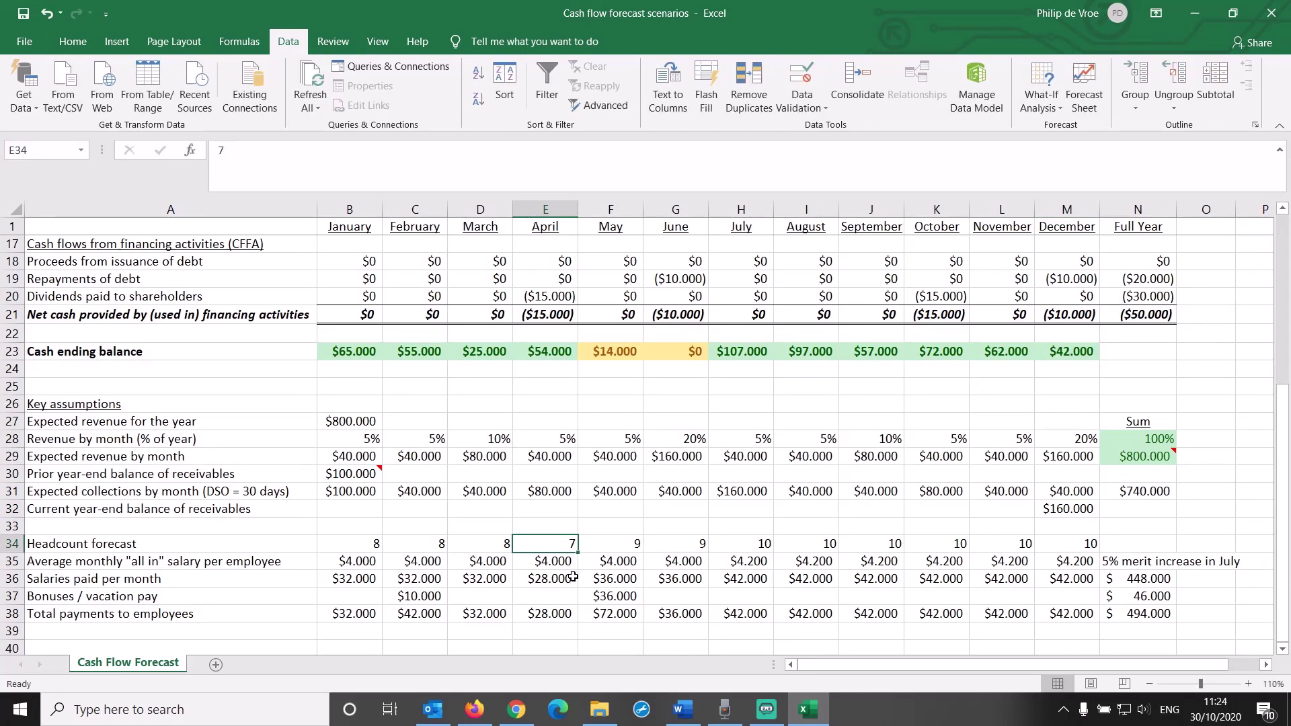
pyautogui.press('Left')
pyautogui.press('Right')
pyautogui.press('Left')
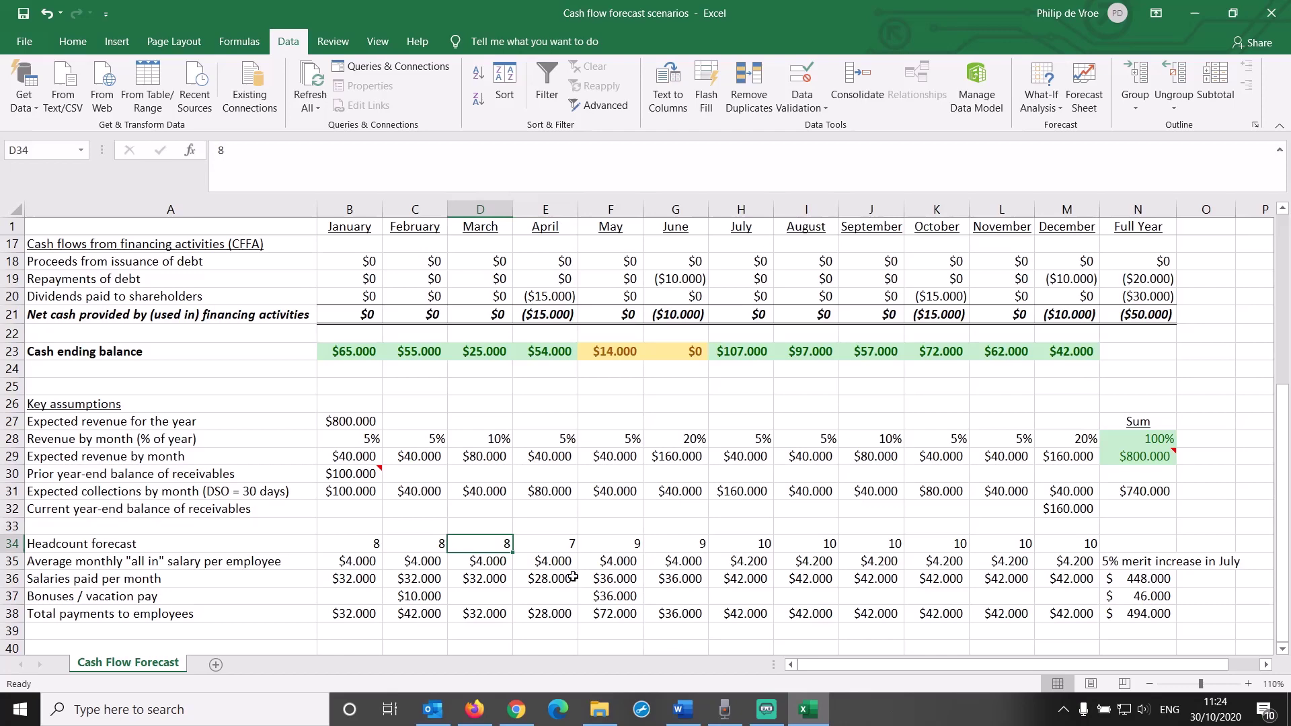
pyautogui.press('Right')
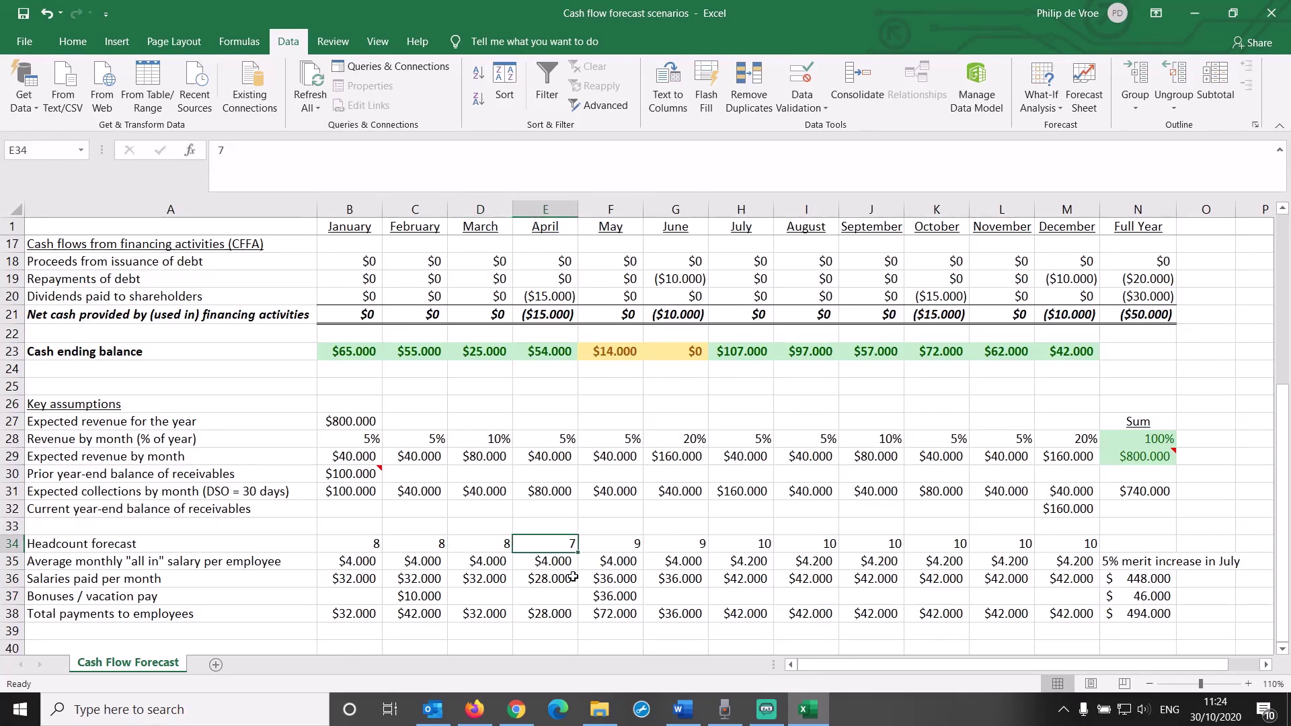
pyautogui.press('Right')
pyautogui.press('Left')
pyautogui.press('Right')
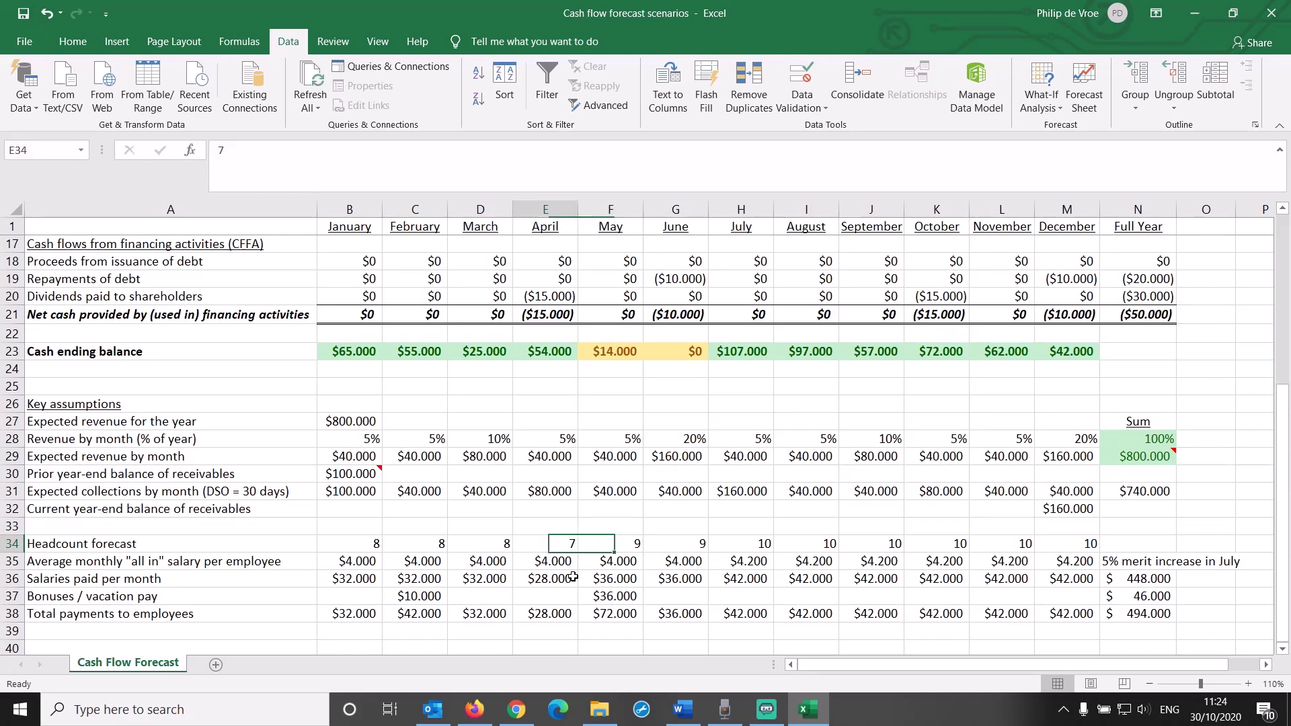
pyautogui.press('Left')
pyautogui.press('Right')
pyautogui.press('Left')
pyautogui.press('Right')
pyautogui.press('Left')
pyautogui.press('Right')
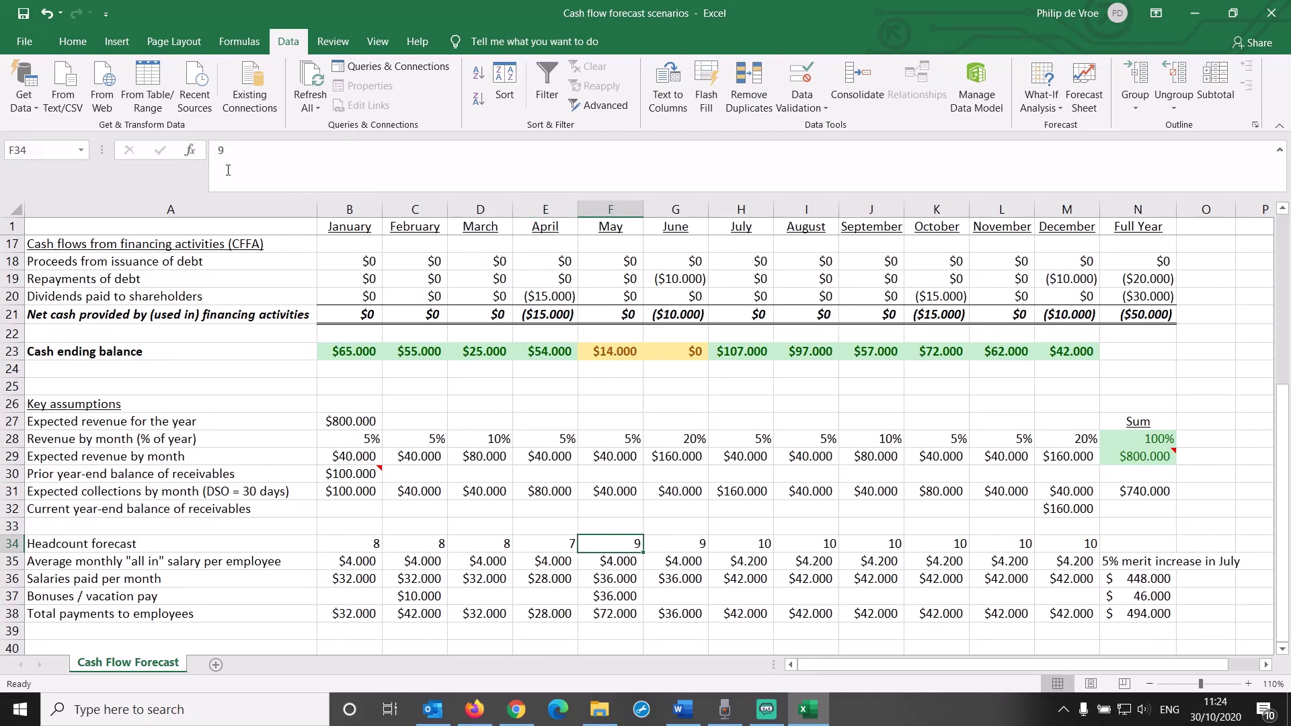
pyautogui.click(47, 13)
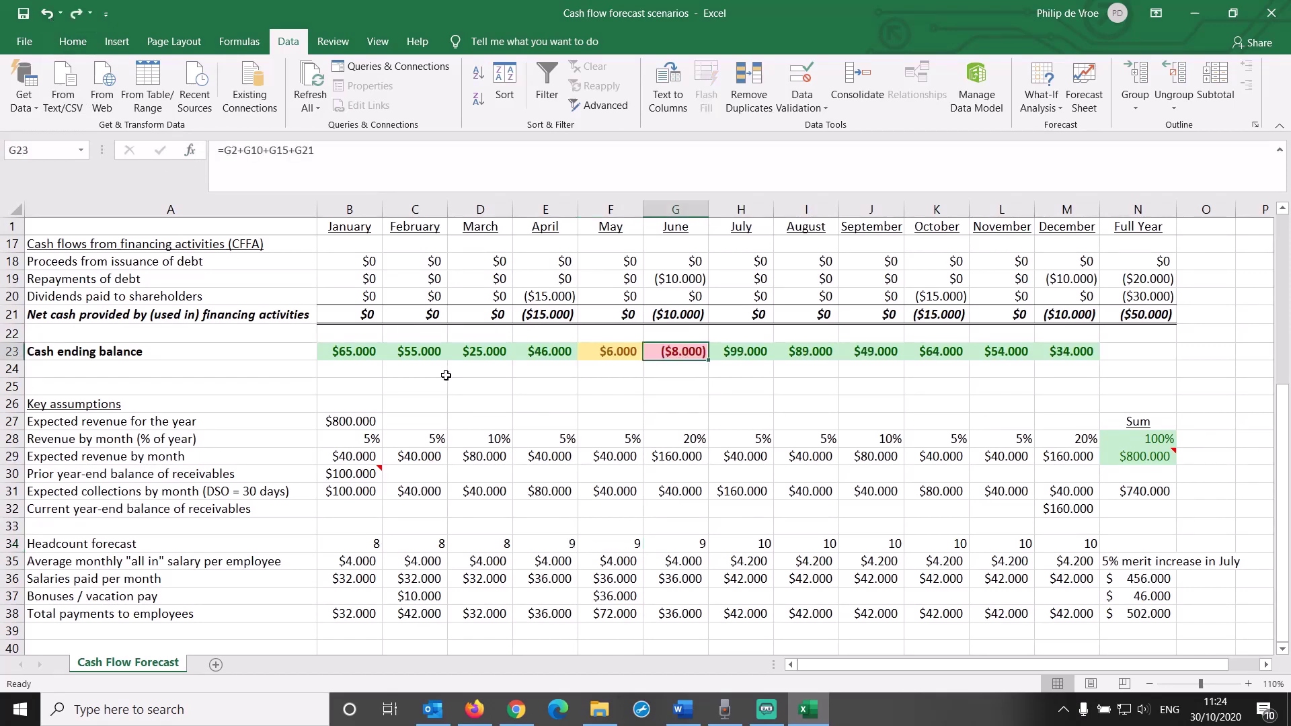
# Step: Goal-seek G23 to 0 by varying December's debt repayment in M19
pyautogui.scroll(5, 621, 448)
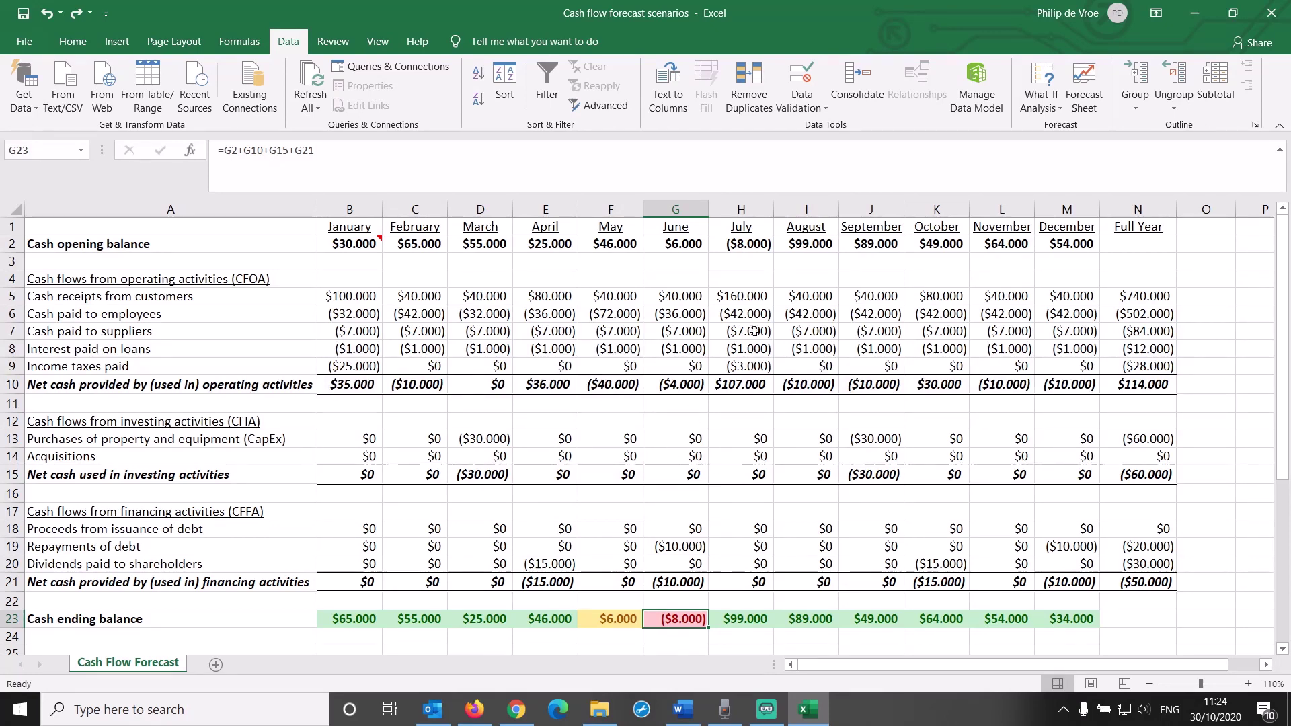
pyautogui.click(1050, 108)
pyautogui.click(1052, 150)
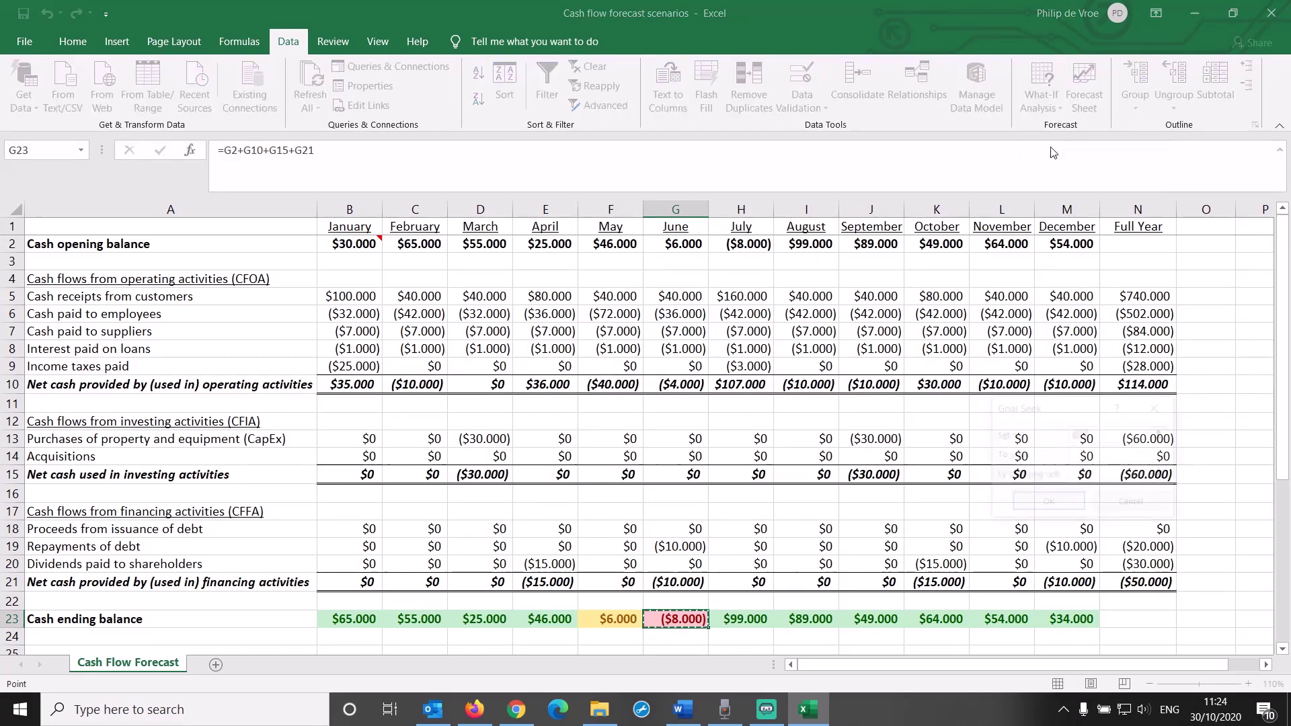
pyautogui.click(1085, 451)
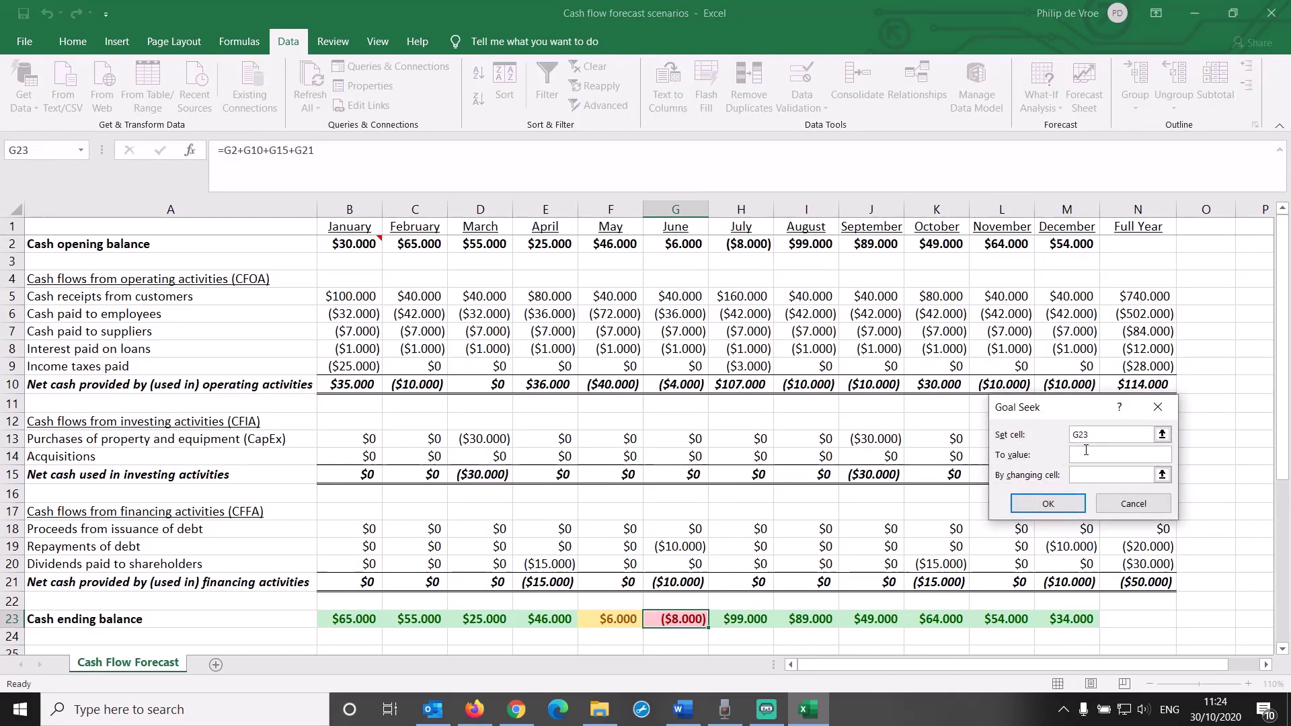
pyautogui.write('0')
pyautogui.press('Tab')
pyautogui.click(1073, 548)
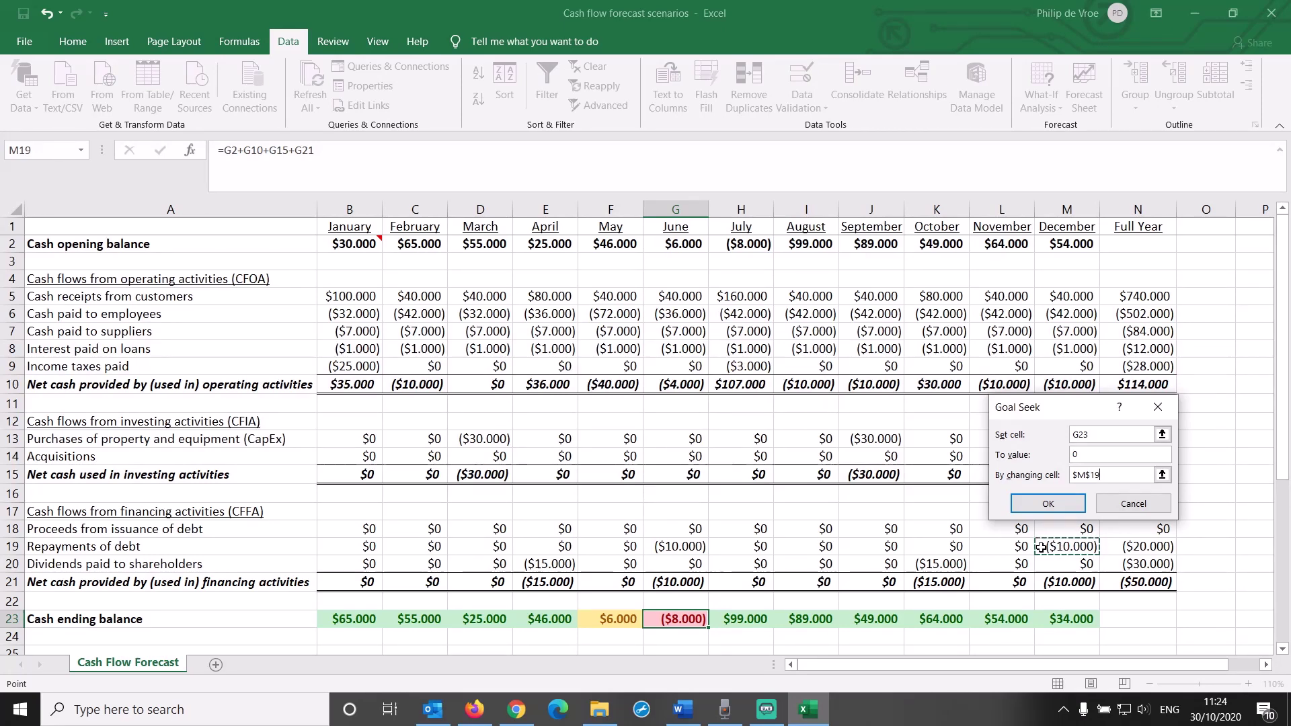
pyautogui.click(1047, 506)
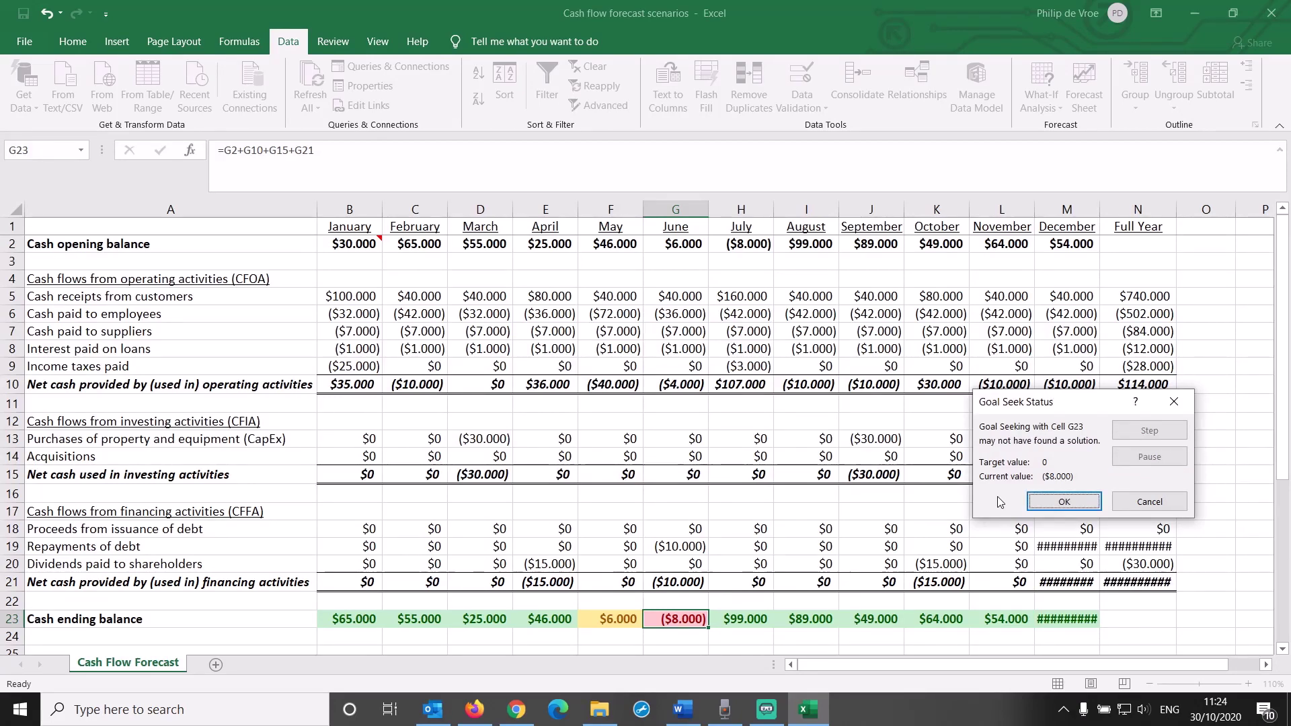
# Step: Dismiss the failed result, inspect December's M19 value, and undo it back to ($10.000)
pyautogui.click(1060, 505)
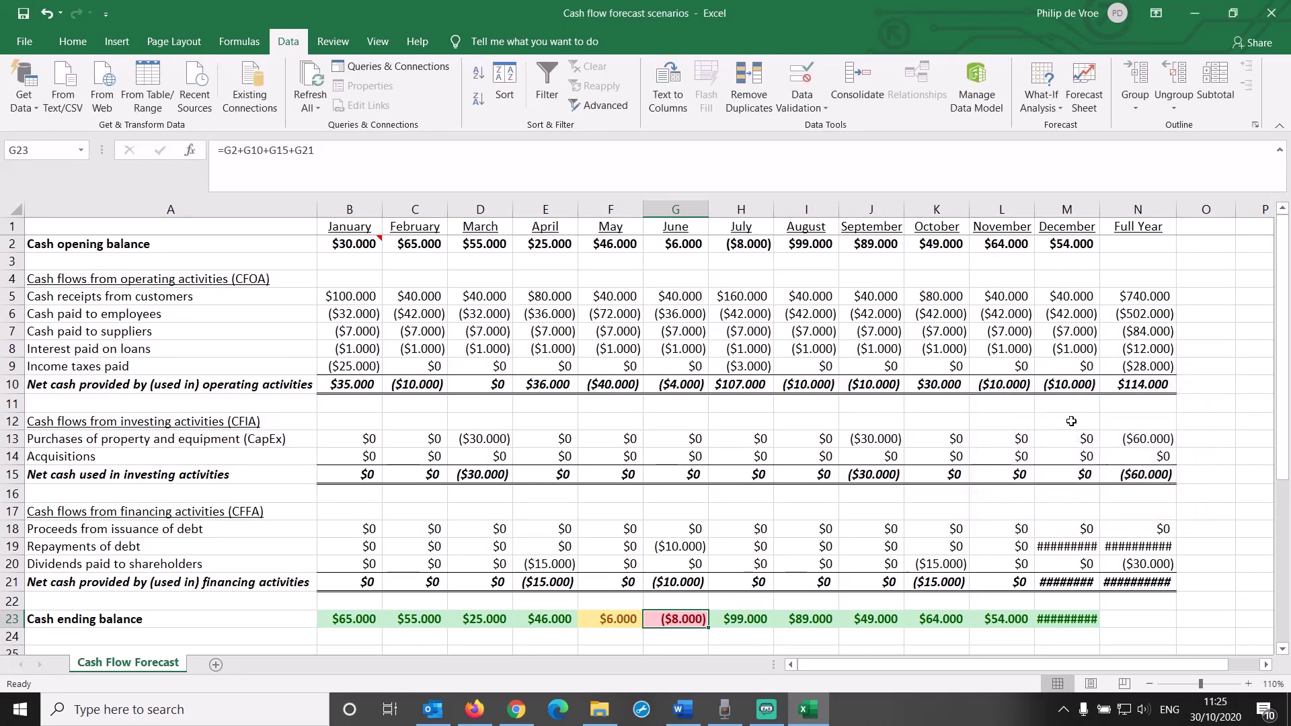
pyautogui.click(1104, 204)
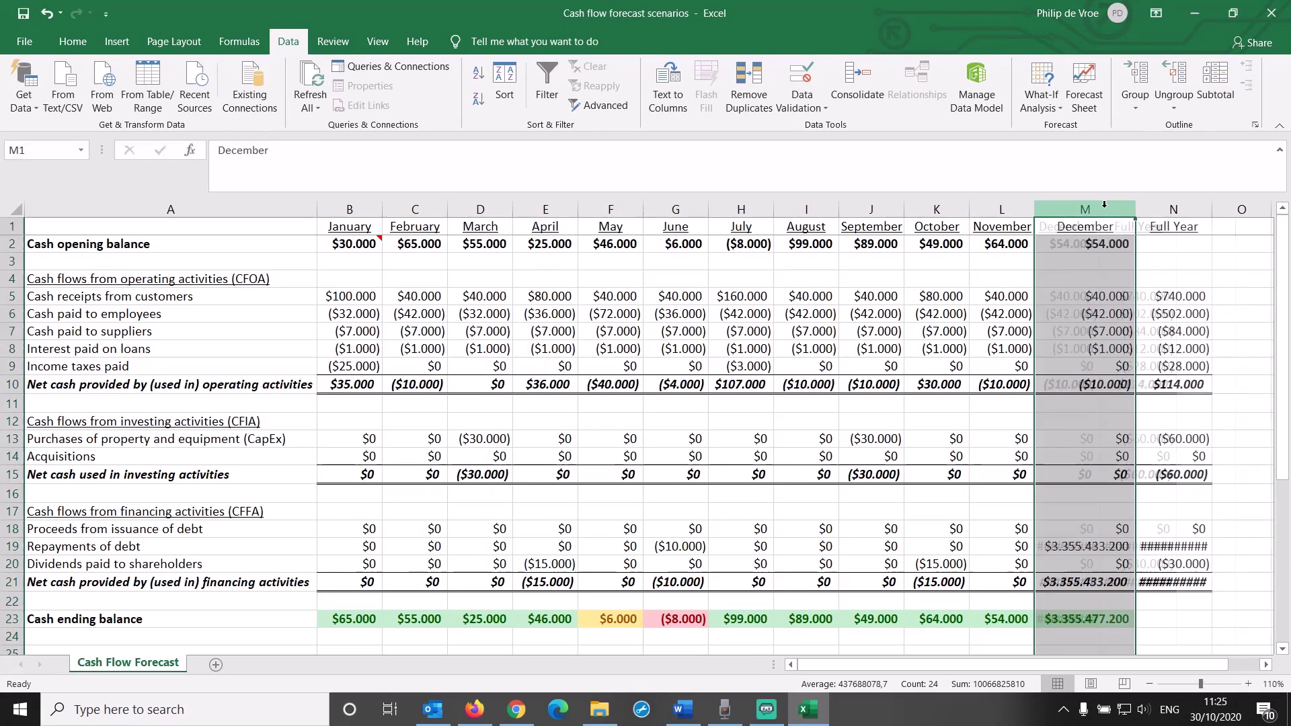
pyautogui.click(1113, 529)
pyautogui.click(1113, 545)
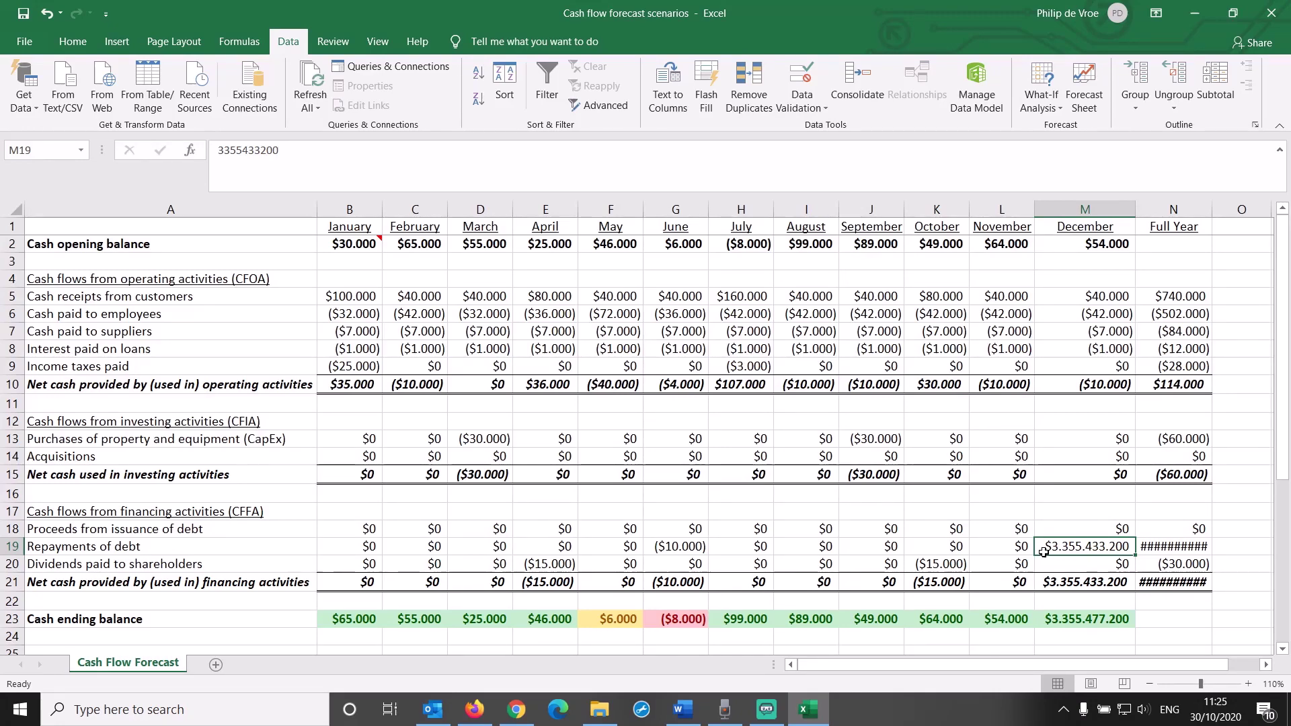
pyautogui.hotkey('ctrl', 'z')
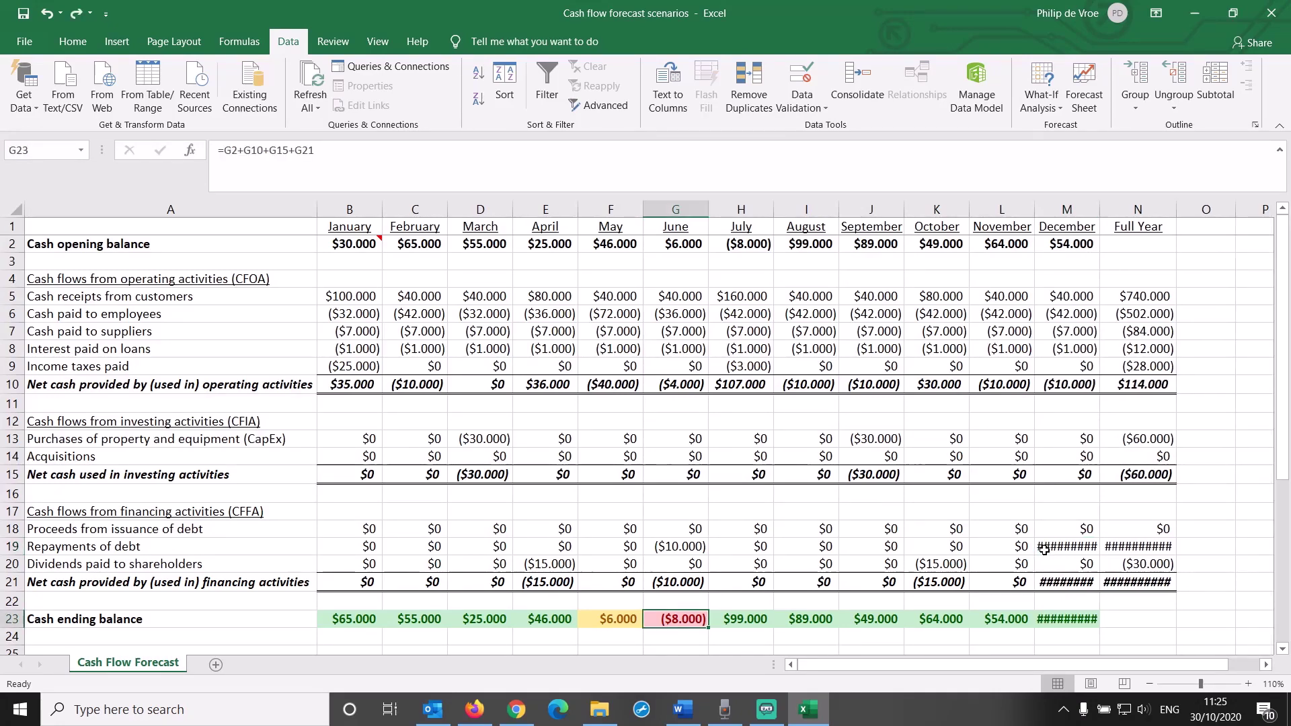
pyautogui.hotkey('ctrl', 'z')
# Step: Run Goal Seek on prior year-end receivables (B30) to 50000 by changing B27
pyautogui.scroll(-2, 1061, 530)
pyautogui.scroll(-1, 1060, 530)
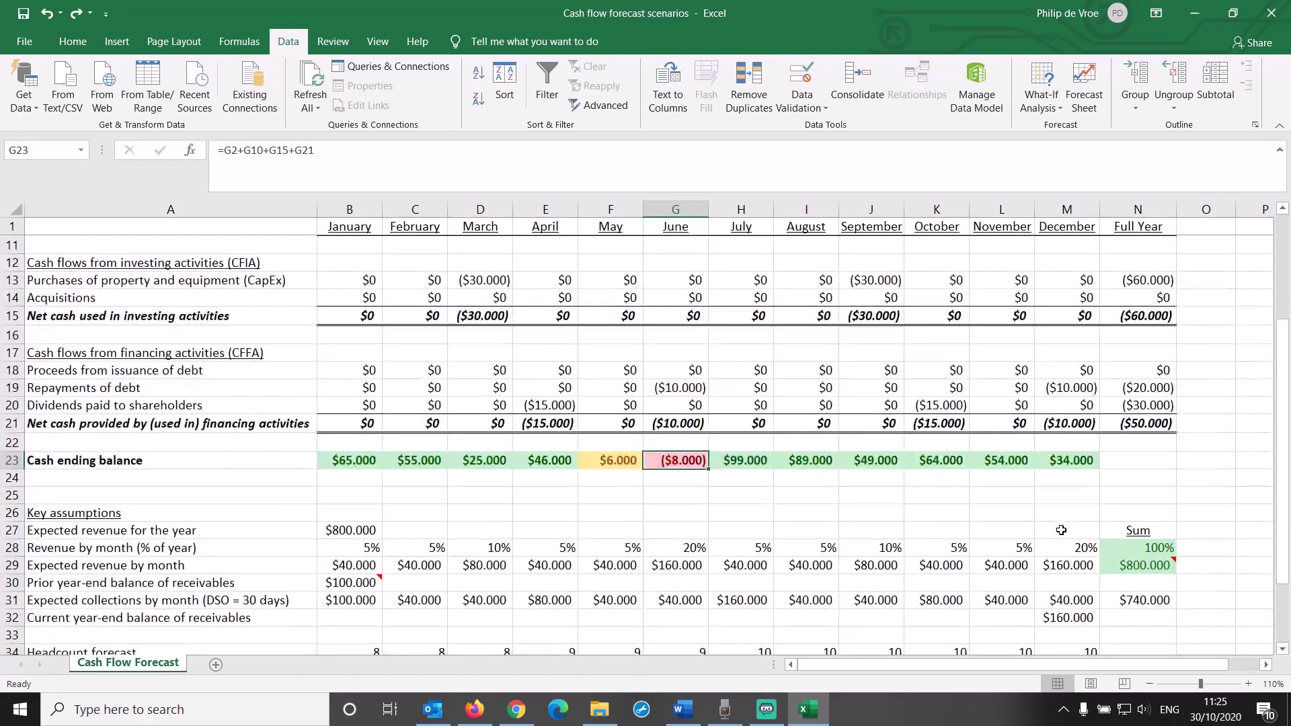
pyautogui.scroll(-2, 759, 564)
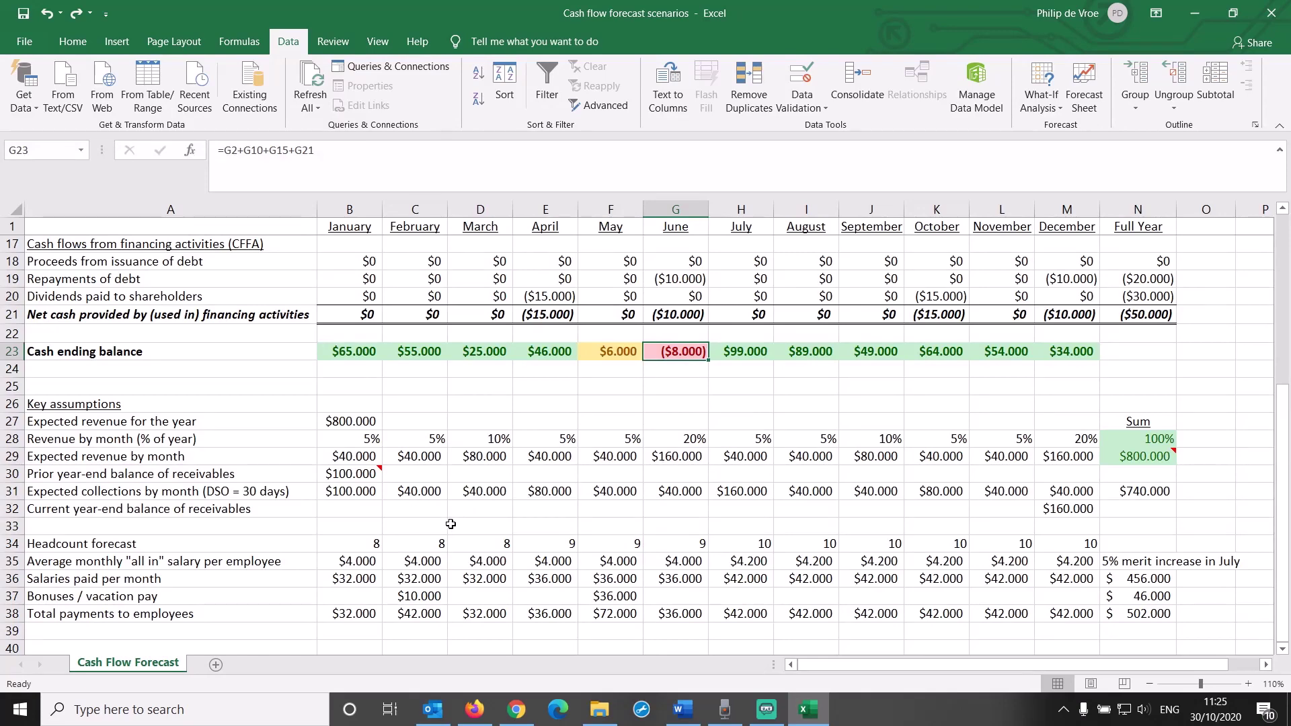
pyautogui.click(347, 472)
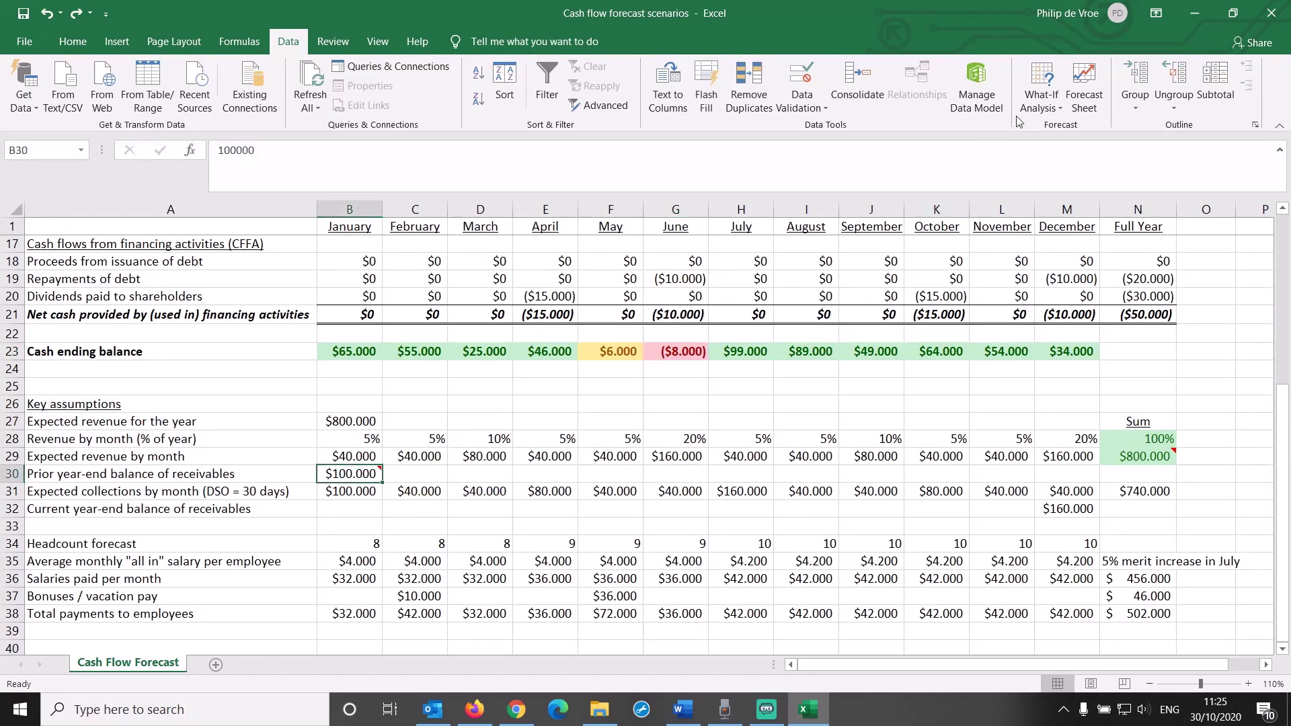
pyautogui.click(1046, 109)
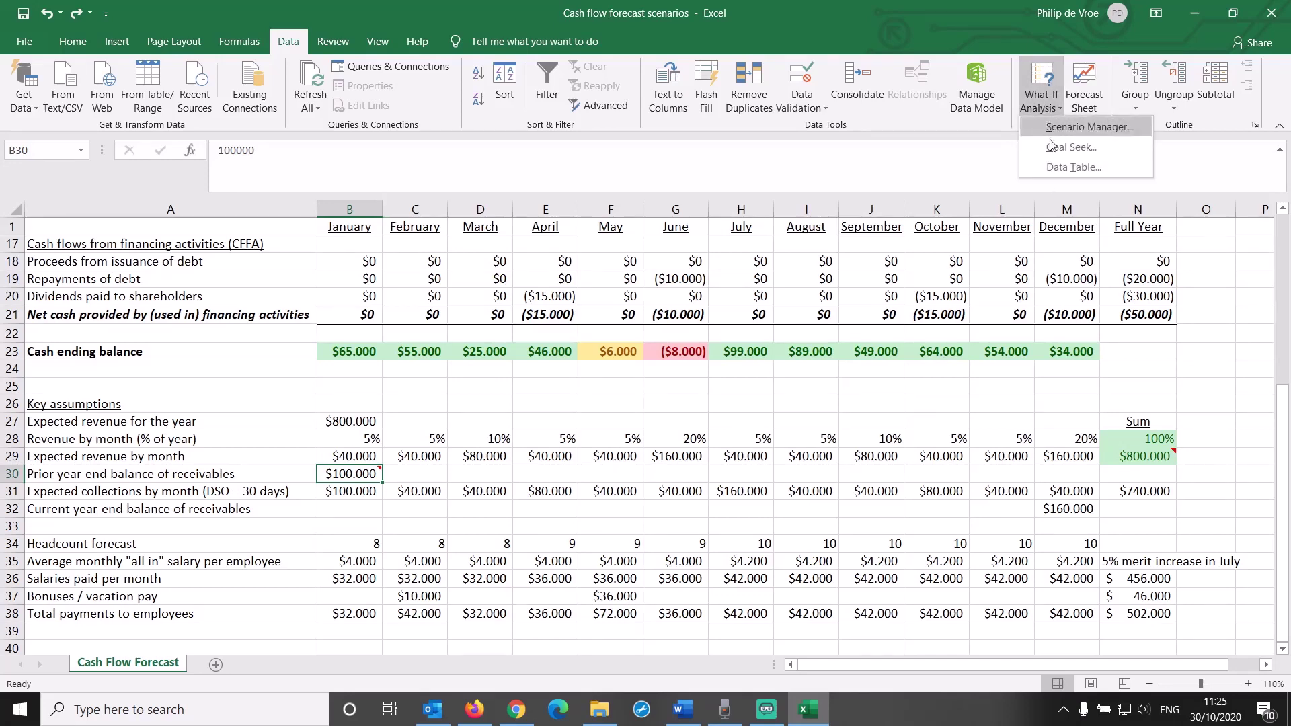
pyautogui.click(1049, 142)
pyautogui.write('50000')
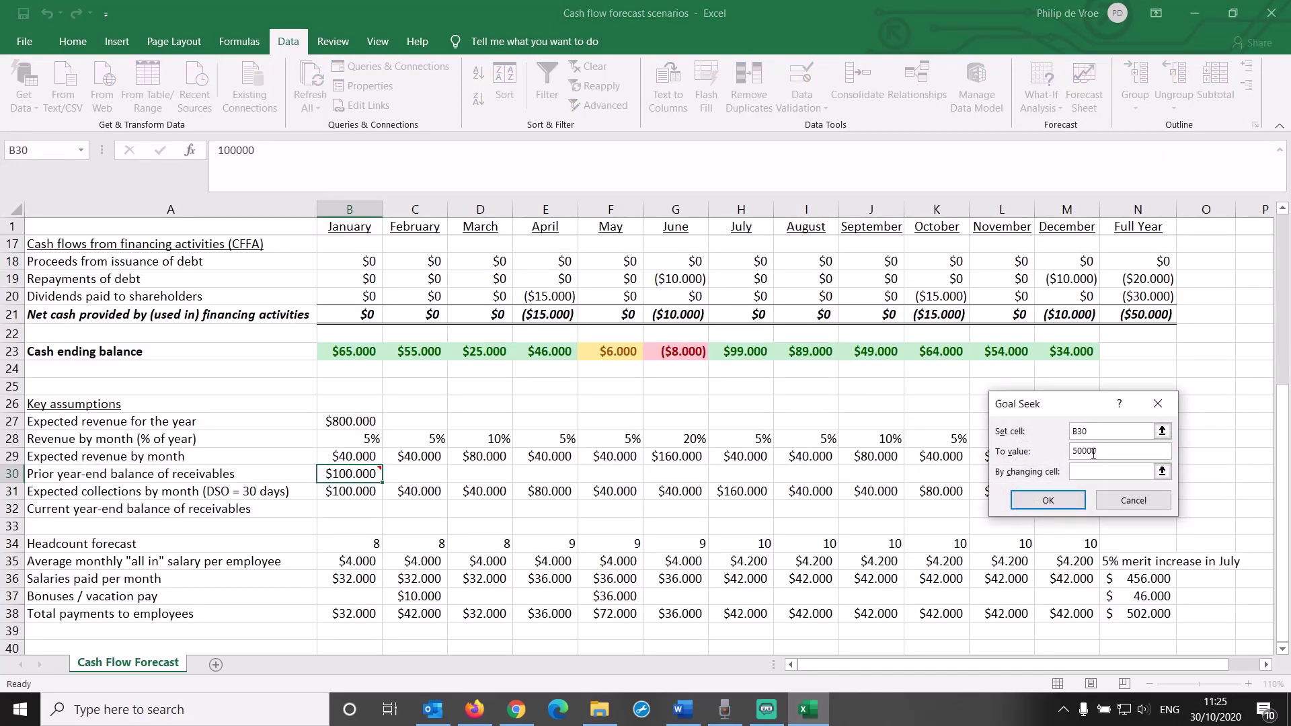
pyautogui.click(365, 421)
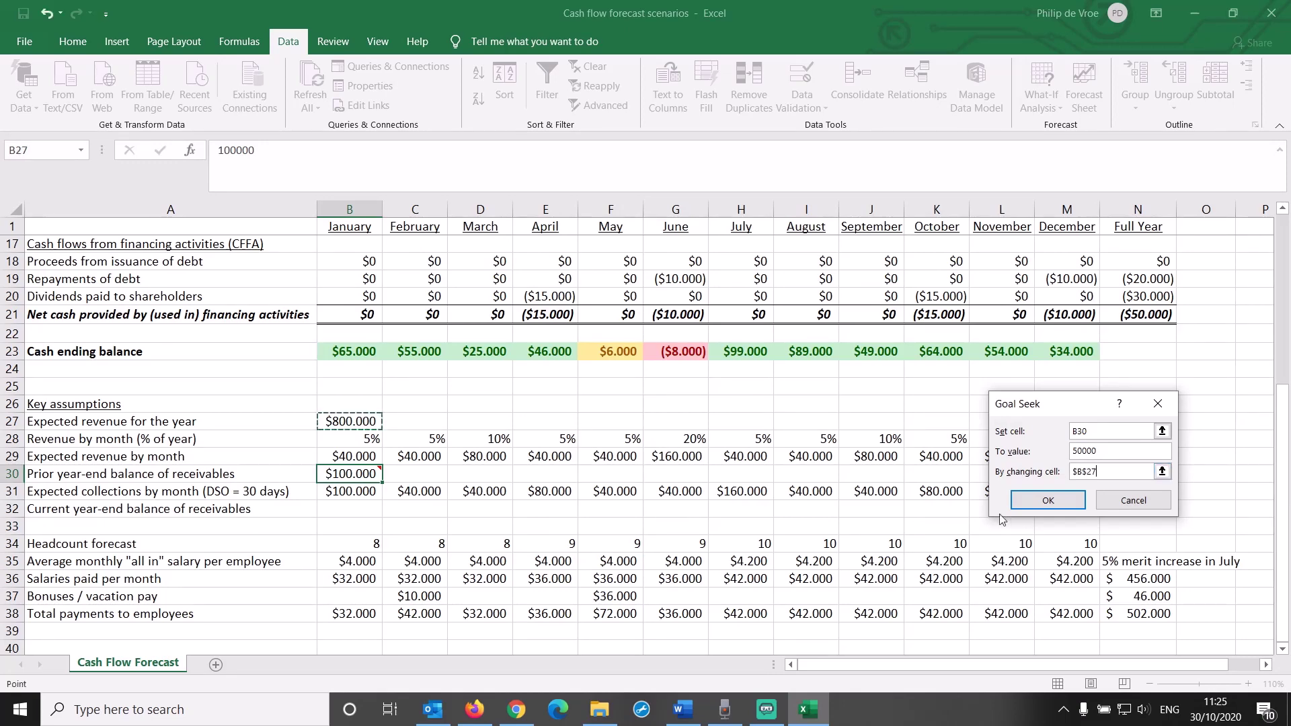
pyautogui.click(1050, 501)
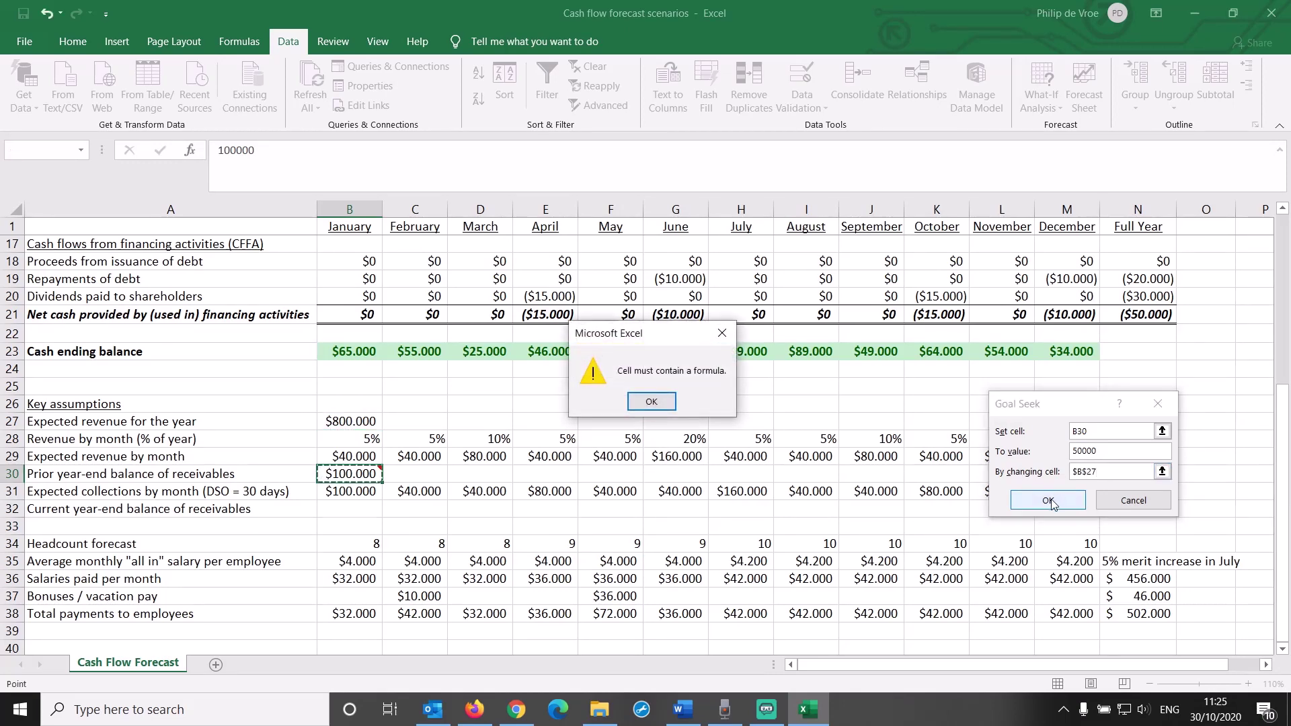
# Step: Dismiss the 'Cell must contain a formula' error and open the Goal Seek help article
pyautogui.click(651, 402)
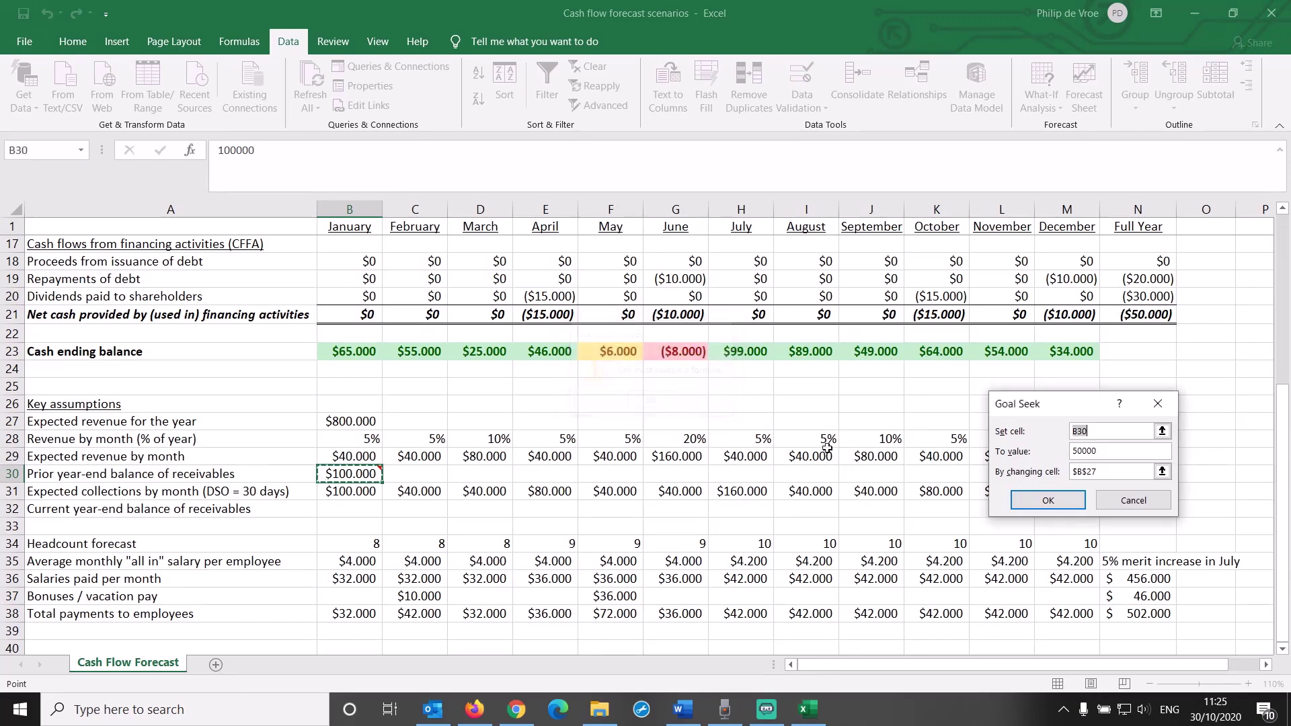
pyautogui.click(1119, 405)
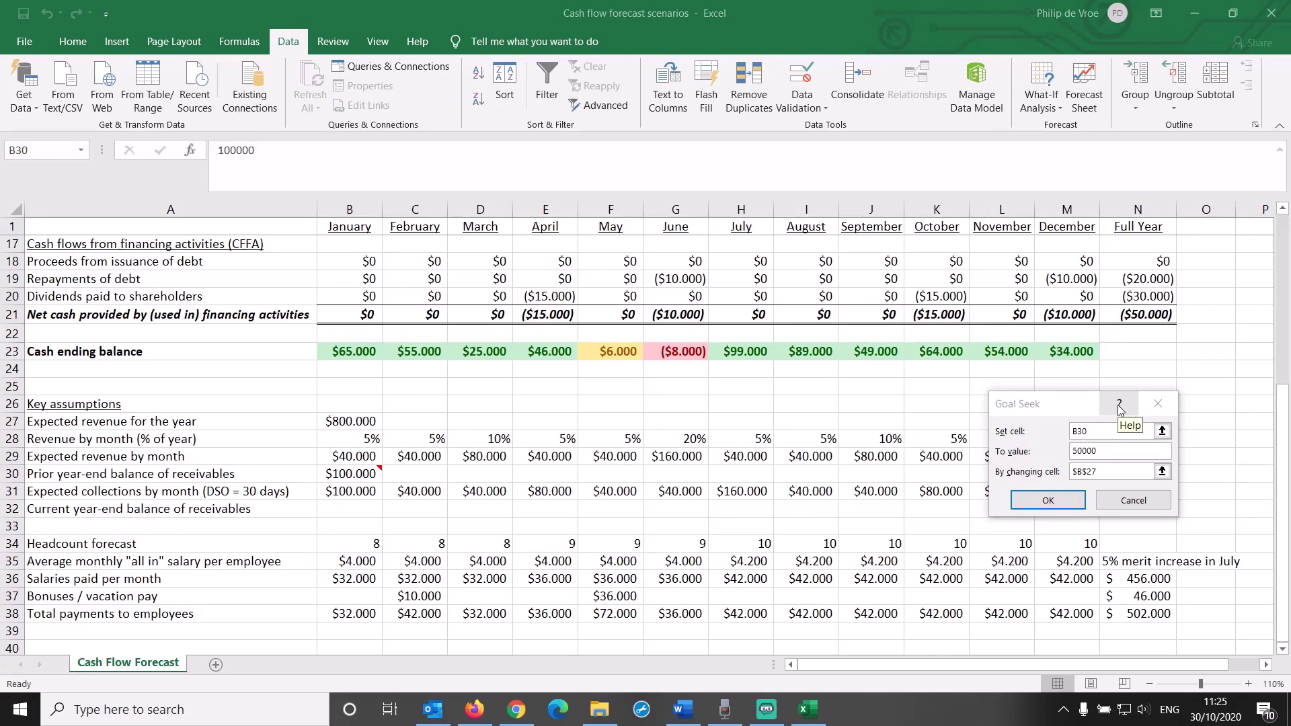
pyautogui.click(474, 711)
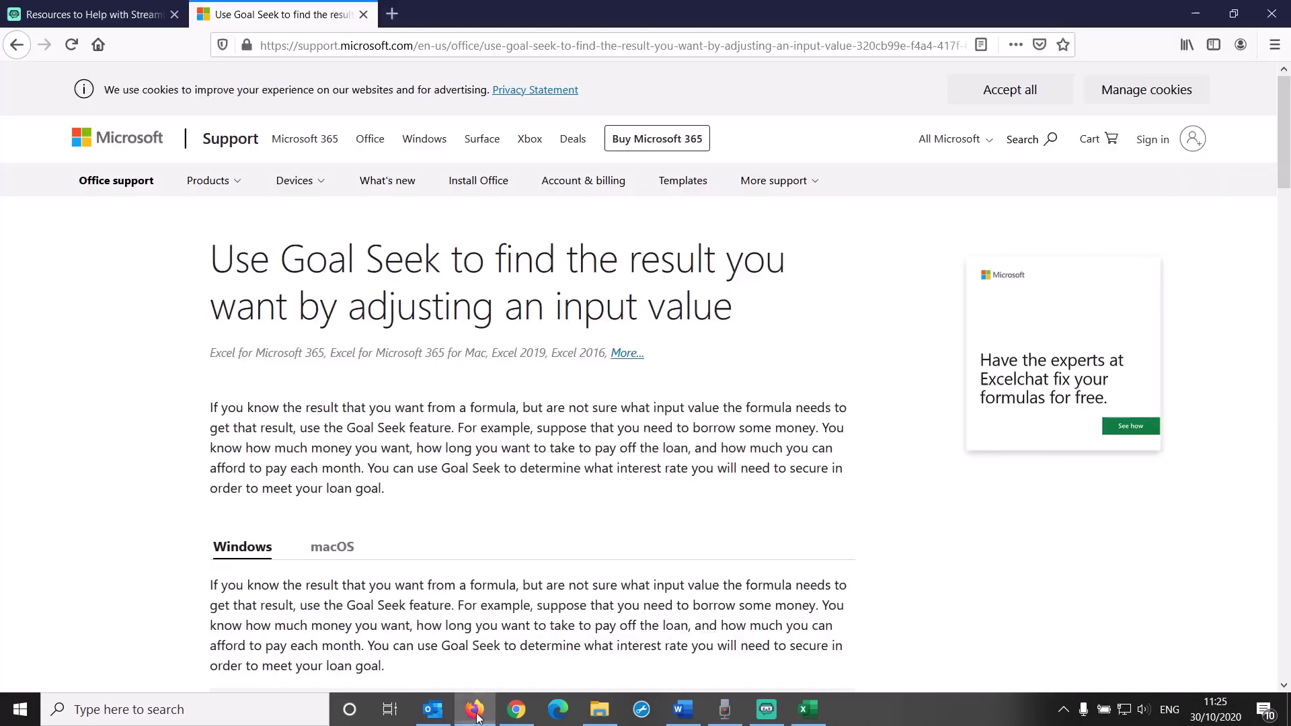